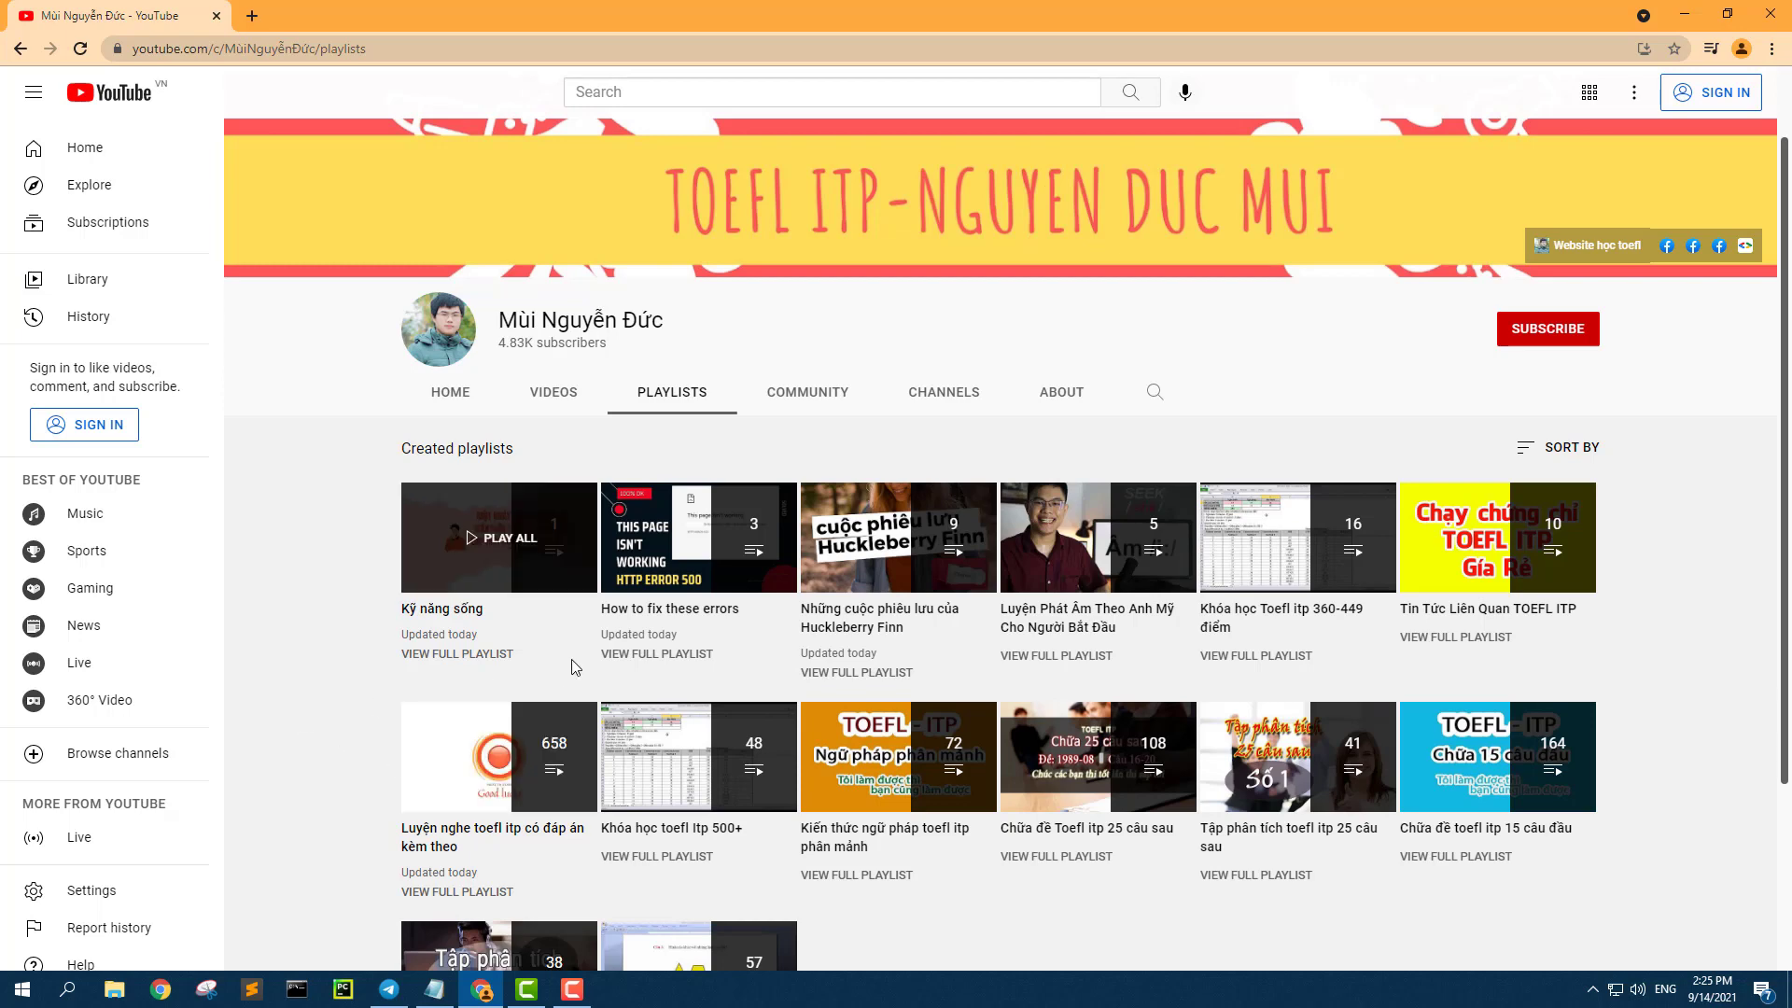
# Play all of the 'Những cuộc phiêu lưu của Huckleberry Finn' playlist from the channel's Playlists tab
pyautogui.click(910, 539)
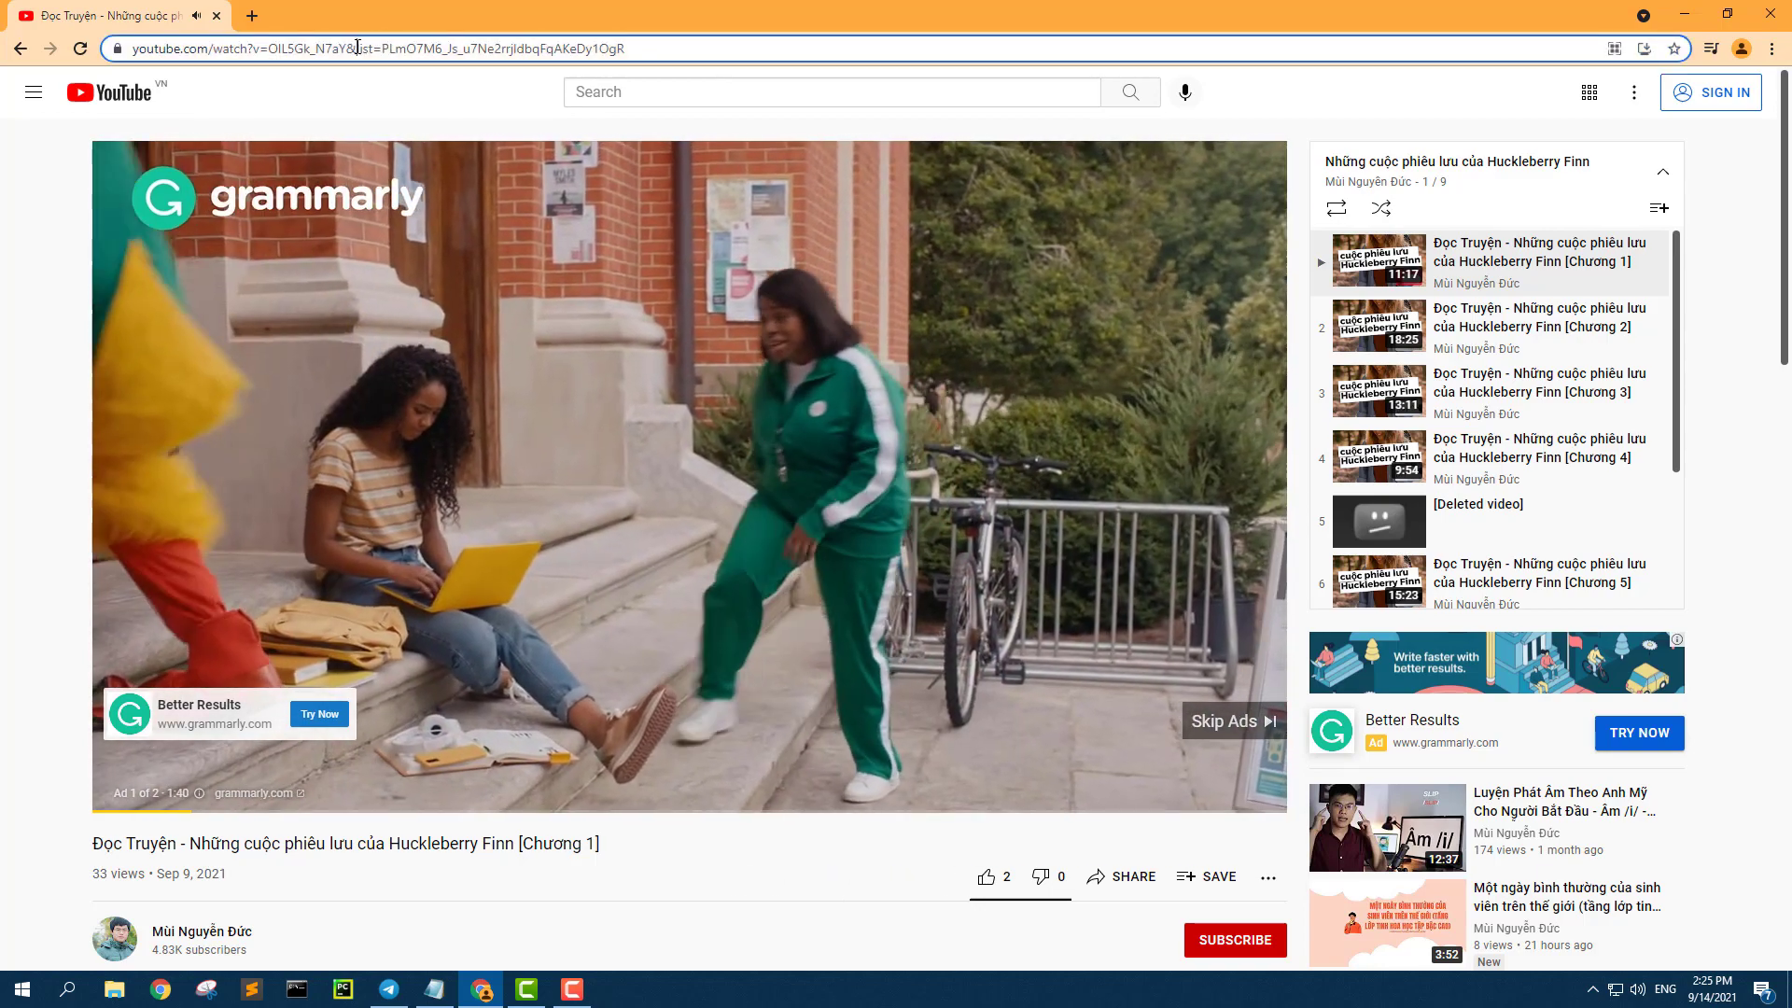
# Change the watch address into a 'playlist' URL and load the seven-chapter overview page
pyautogui.moveTo(358, 48)
pyautogui.mouseDown()
pyautogui.moveTo(236, 49)
pyautogui.moveTo(264, 50)
pyautogui.mouseUp()
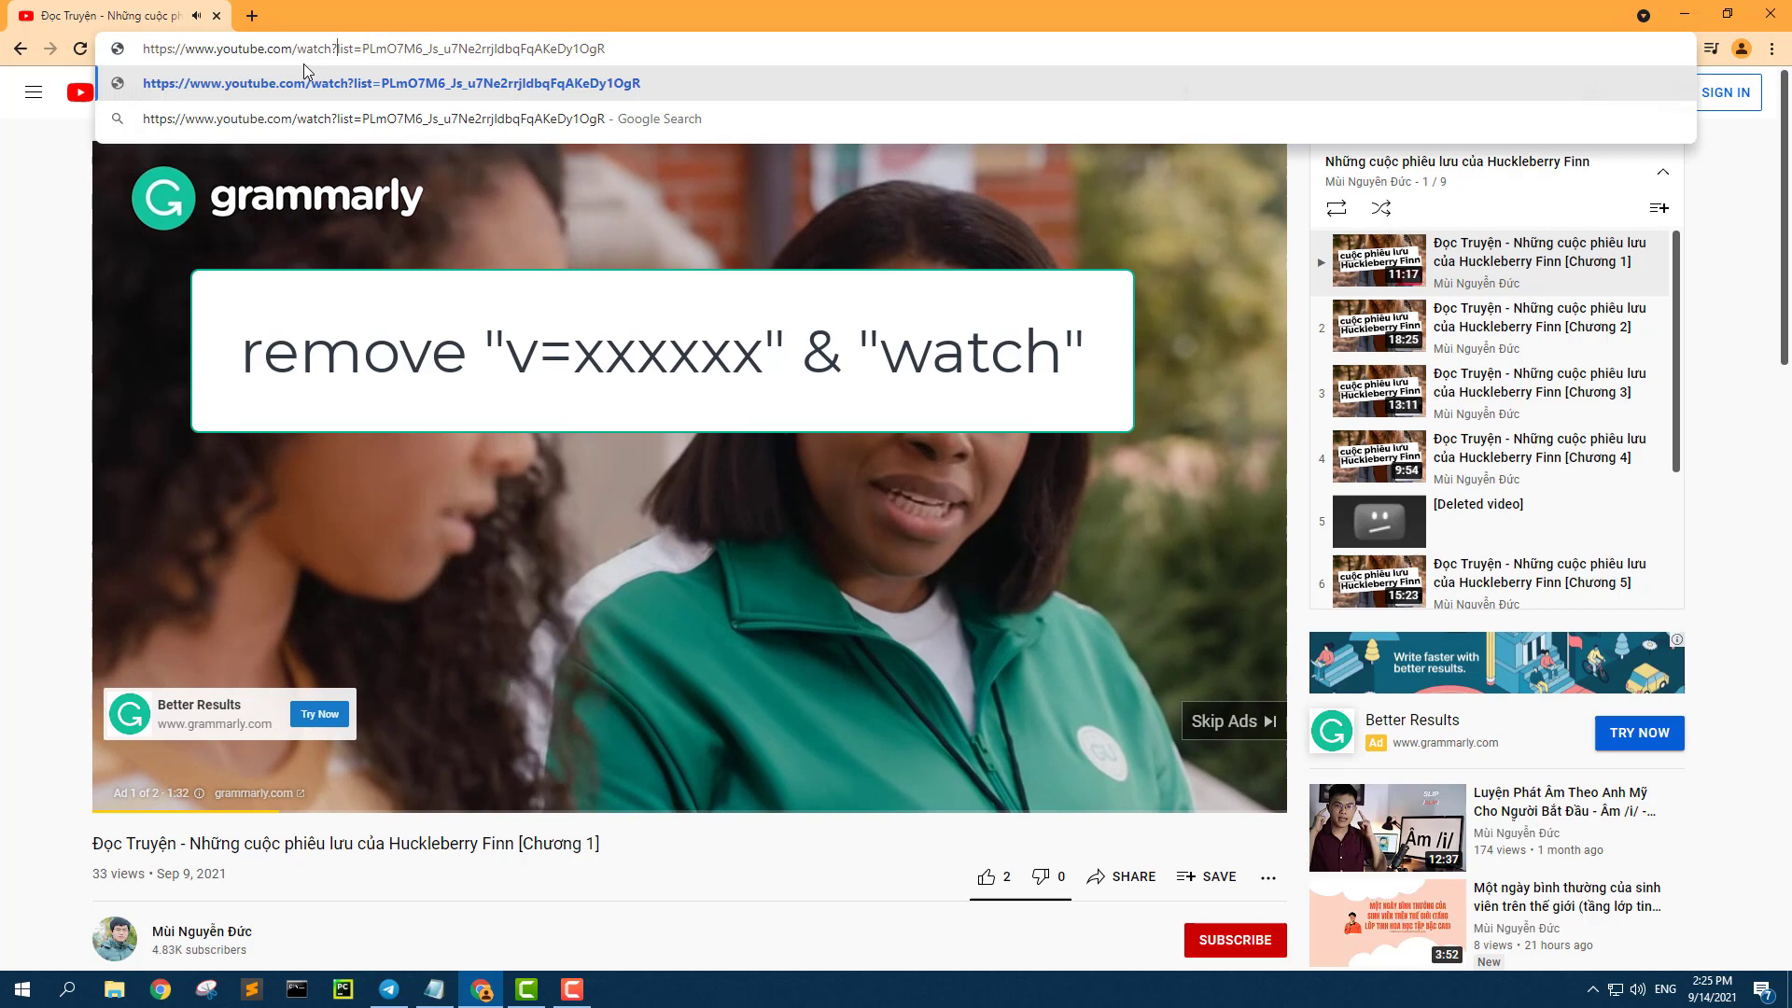
pyautogui.doubleClick(298, 50)
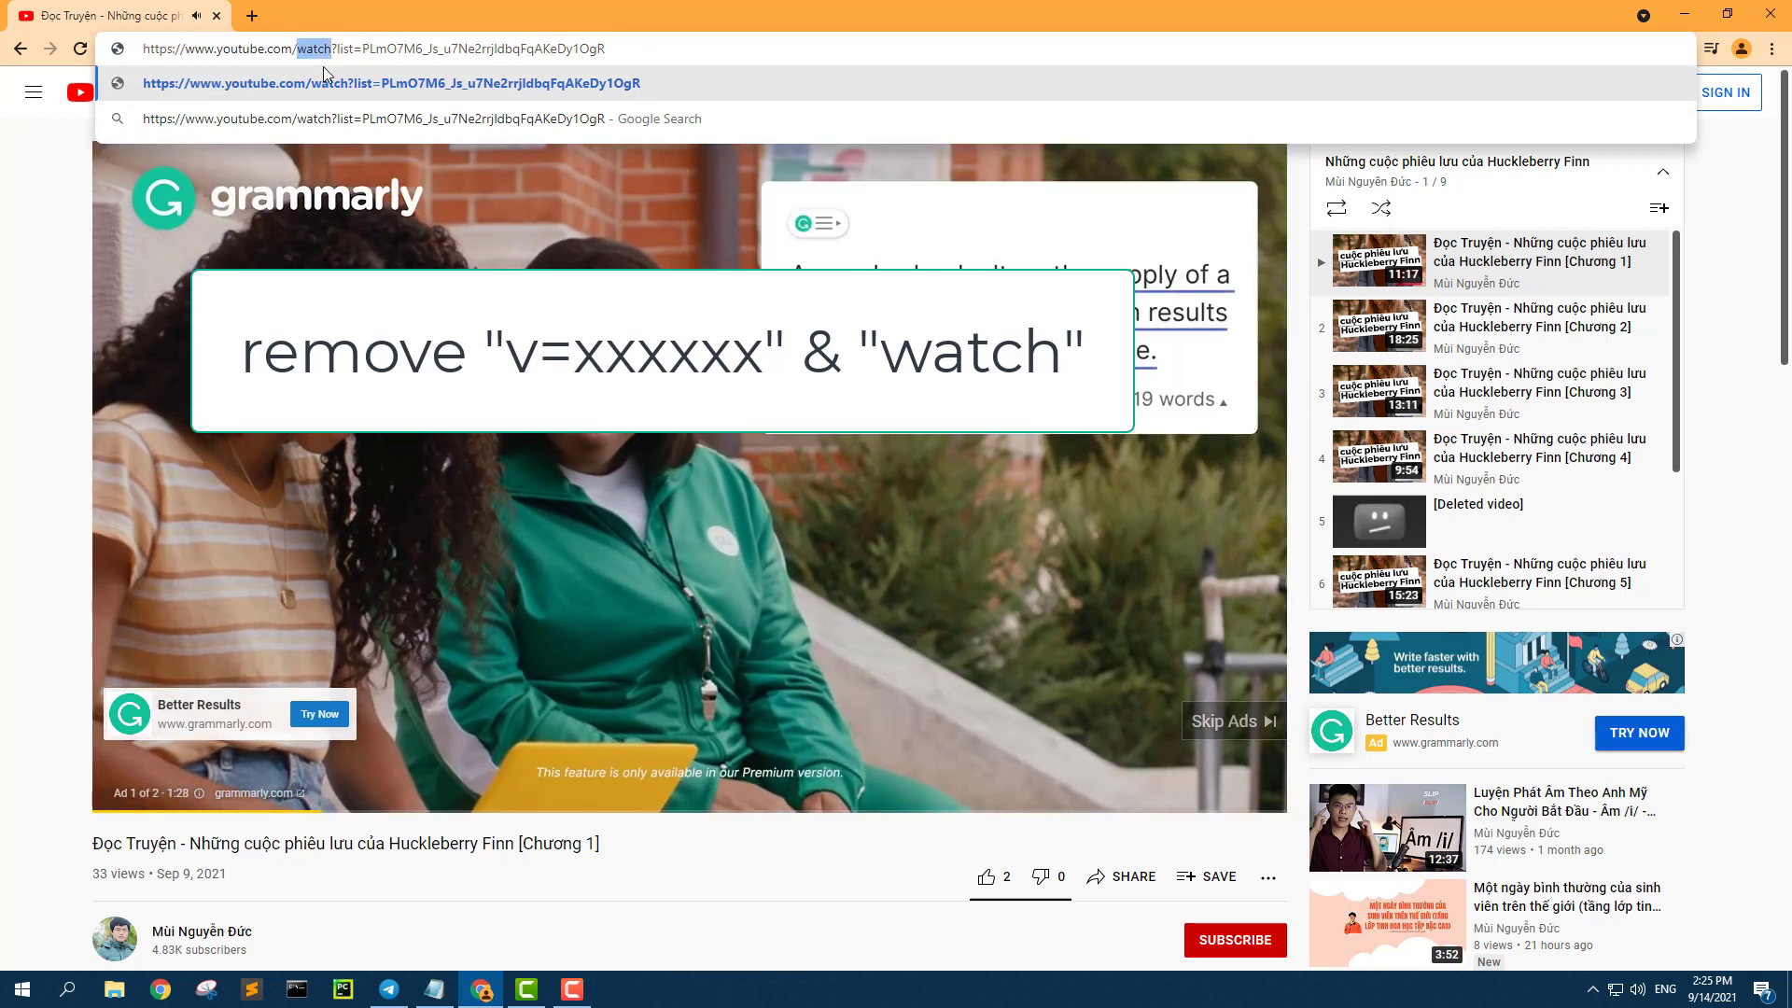
pyautogui.write('playlist')
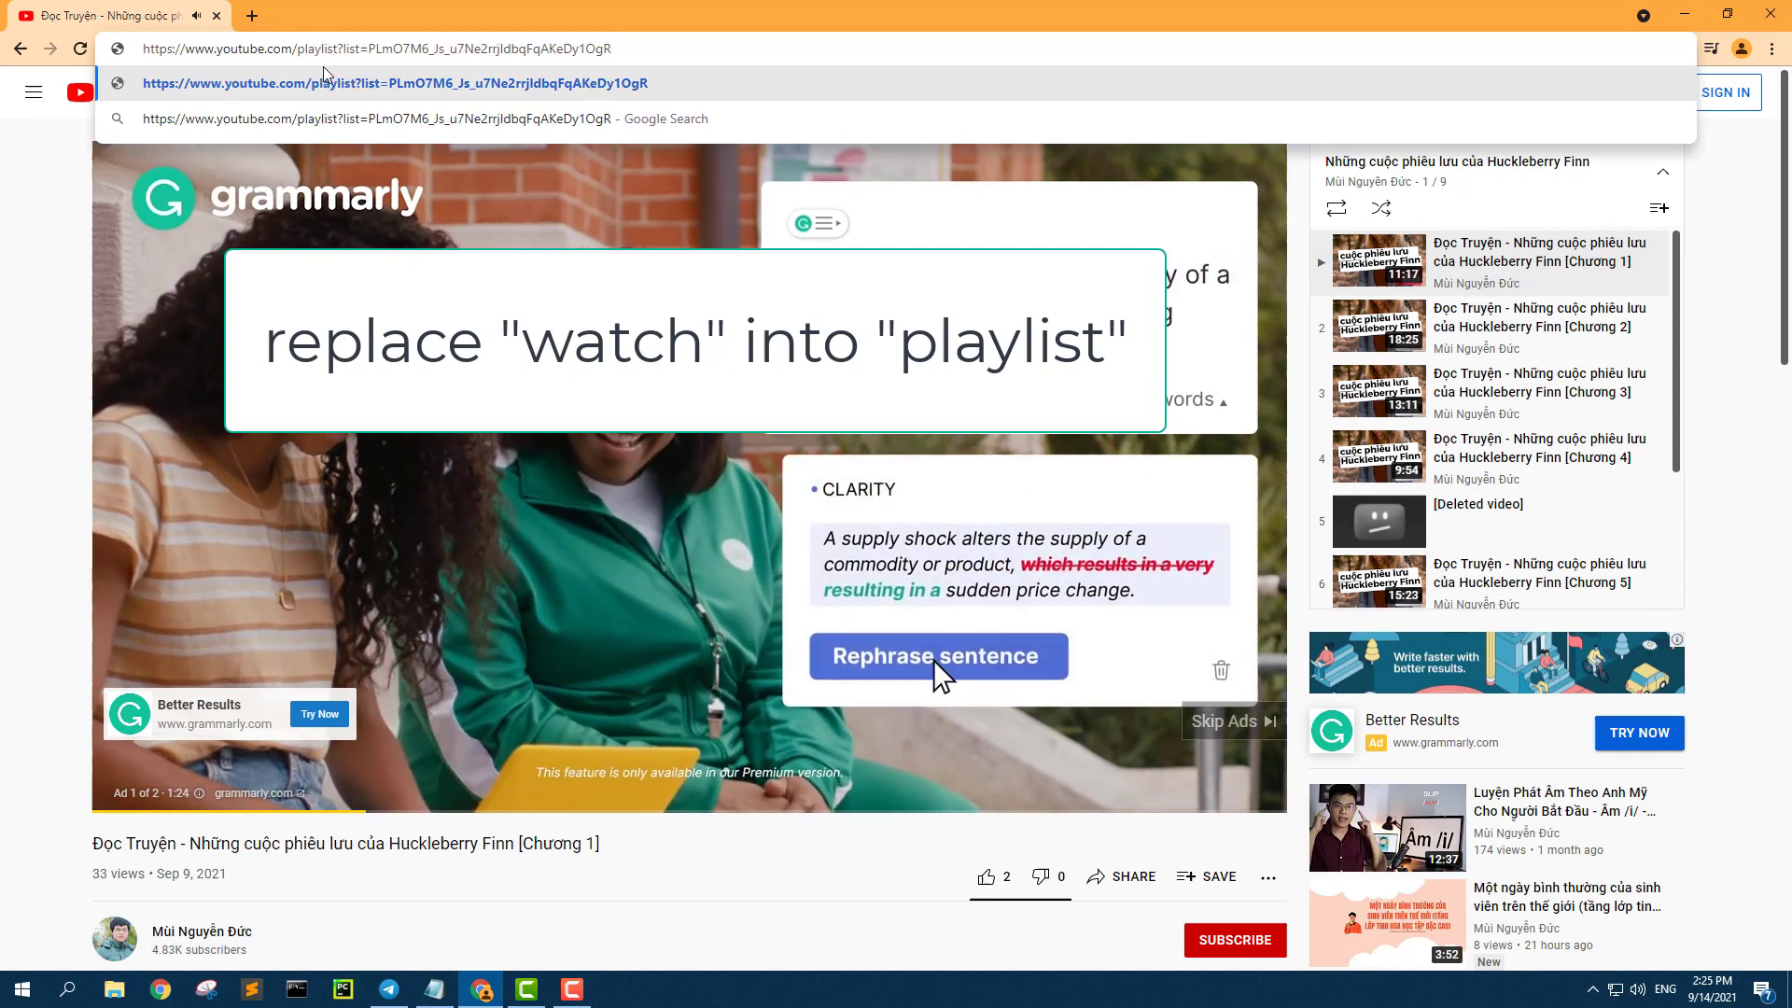
pyautogui.press('Return')
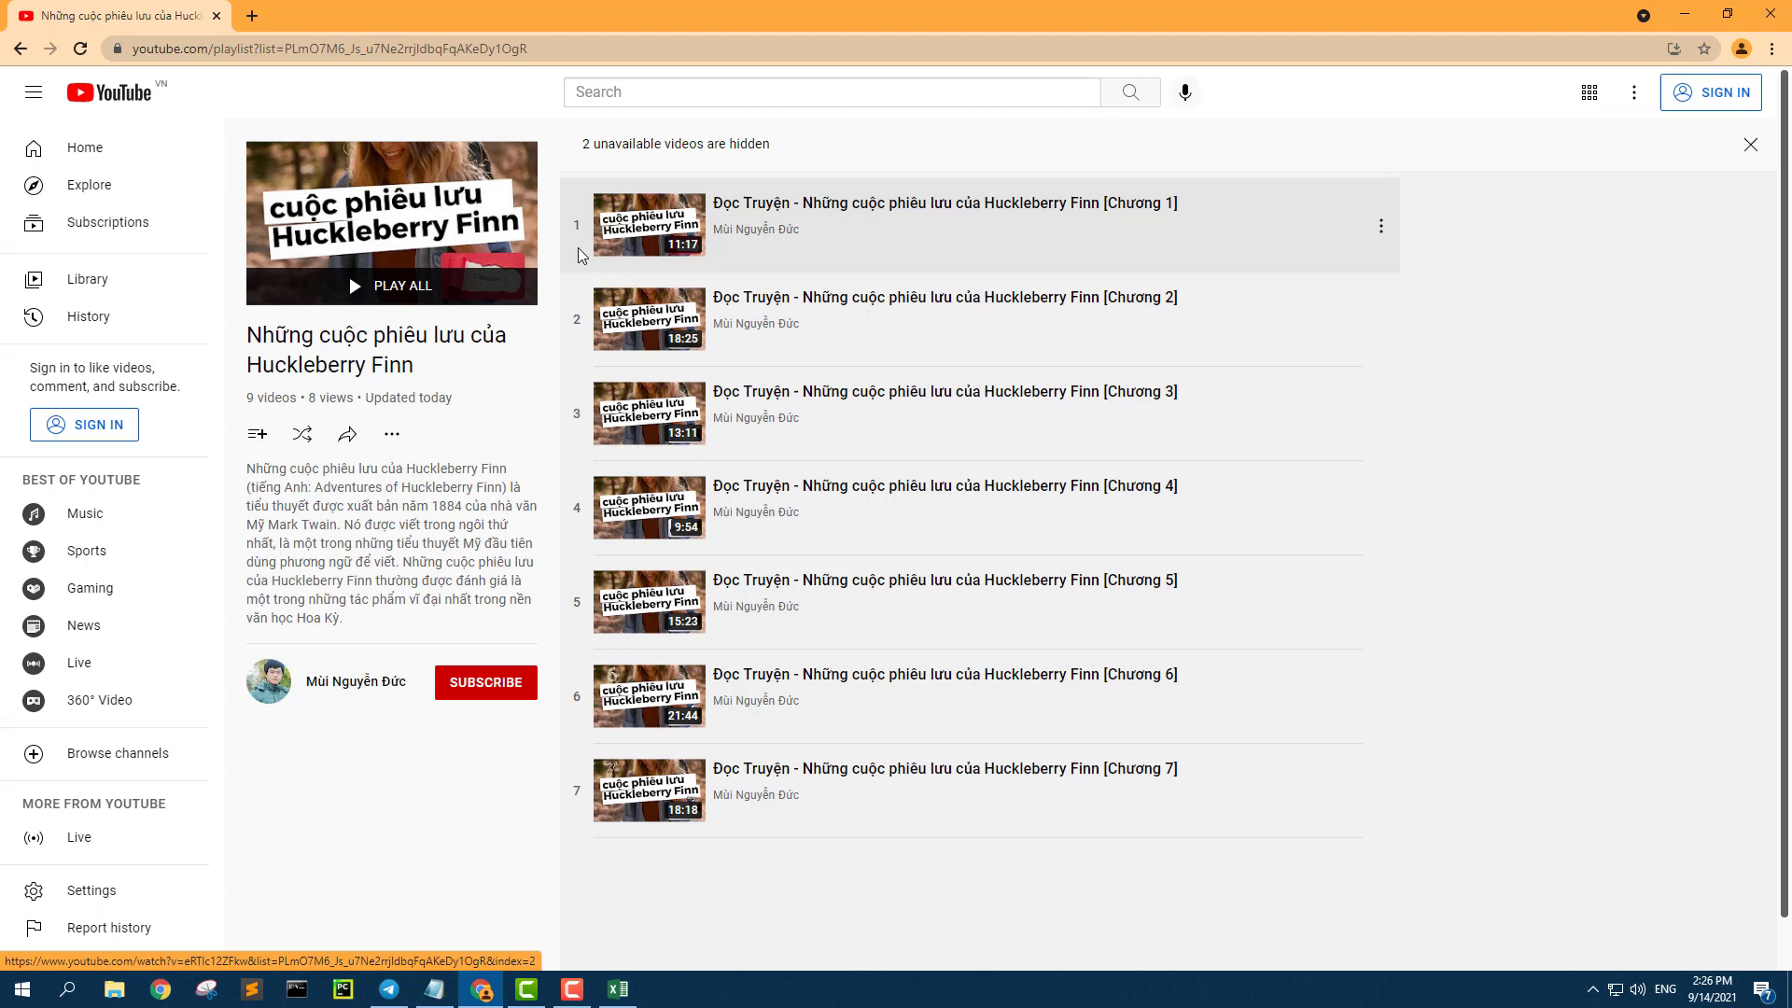
# Select and copy the seven Huckleberry Finn chapter rows from the playlist page
pyautogui.moveTo(599, 176); pyautogui.dragTo(654, 459)
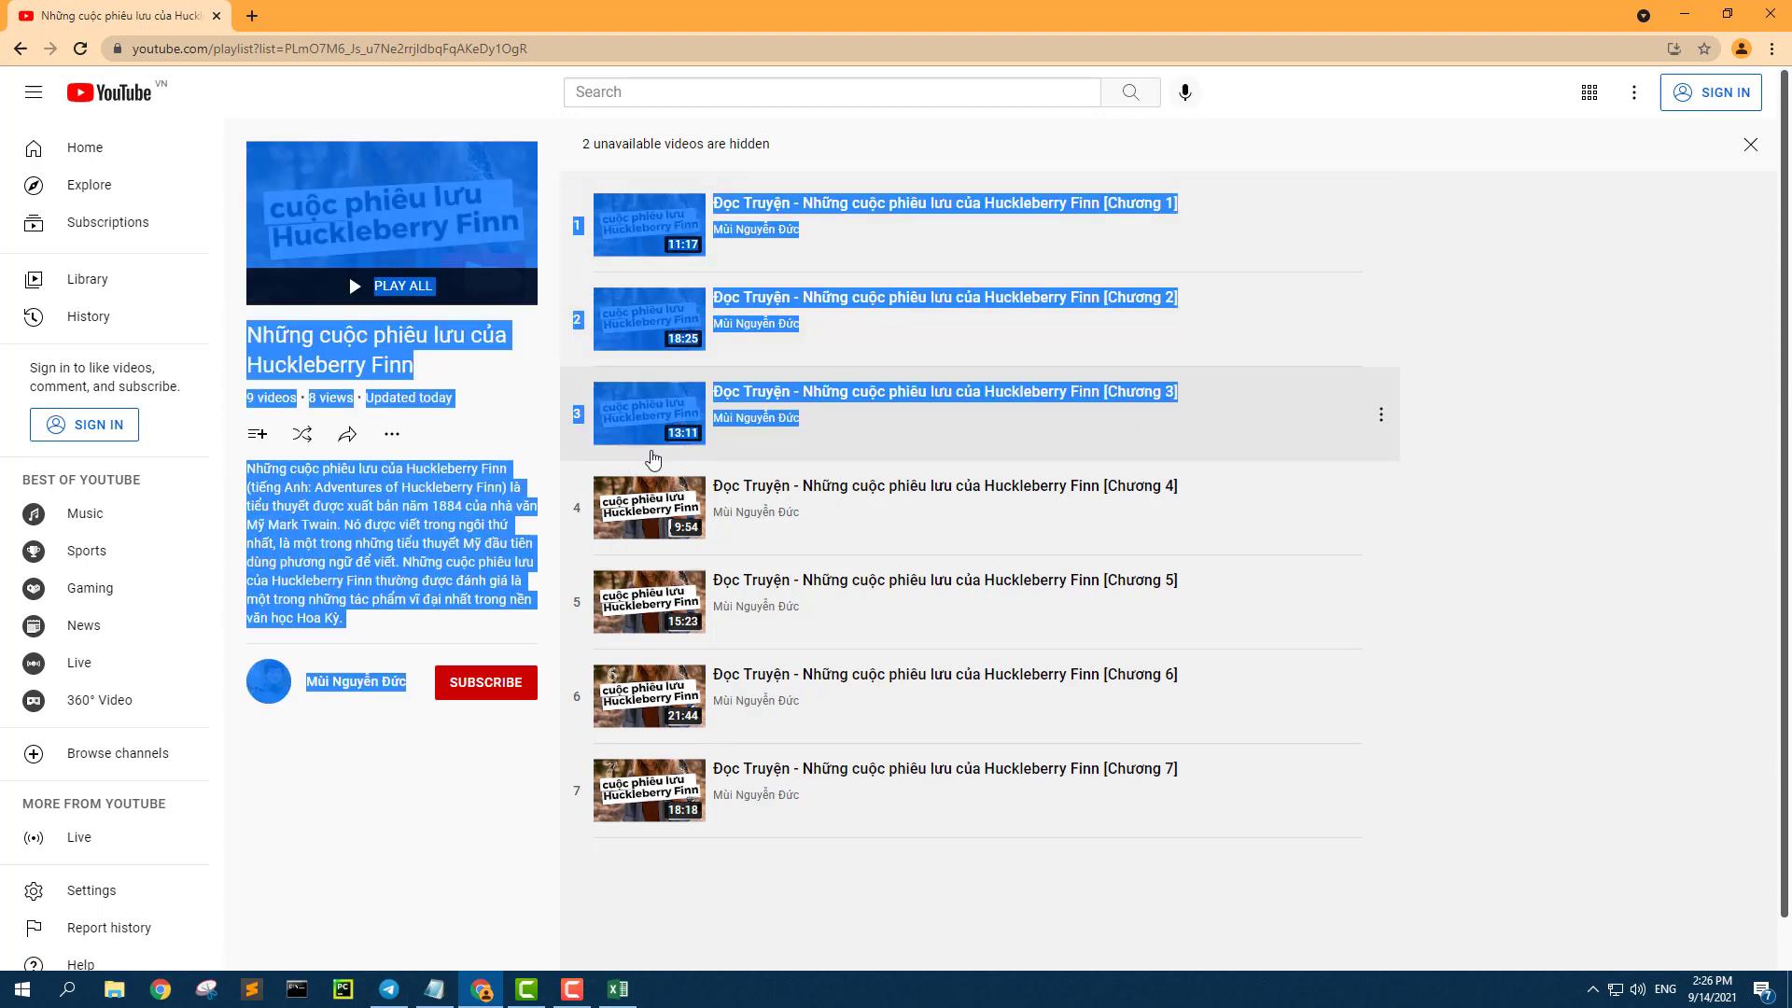
pyautogui.moveTo(1188, 154); pyautogui.dragTo(1078, 586)
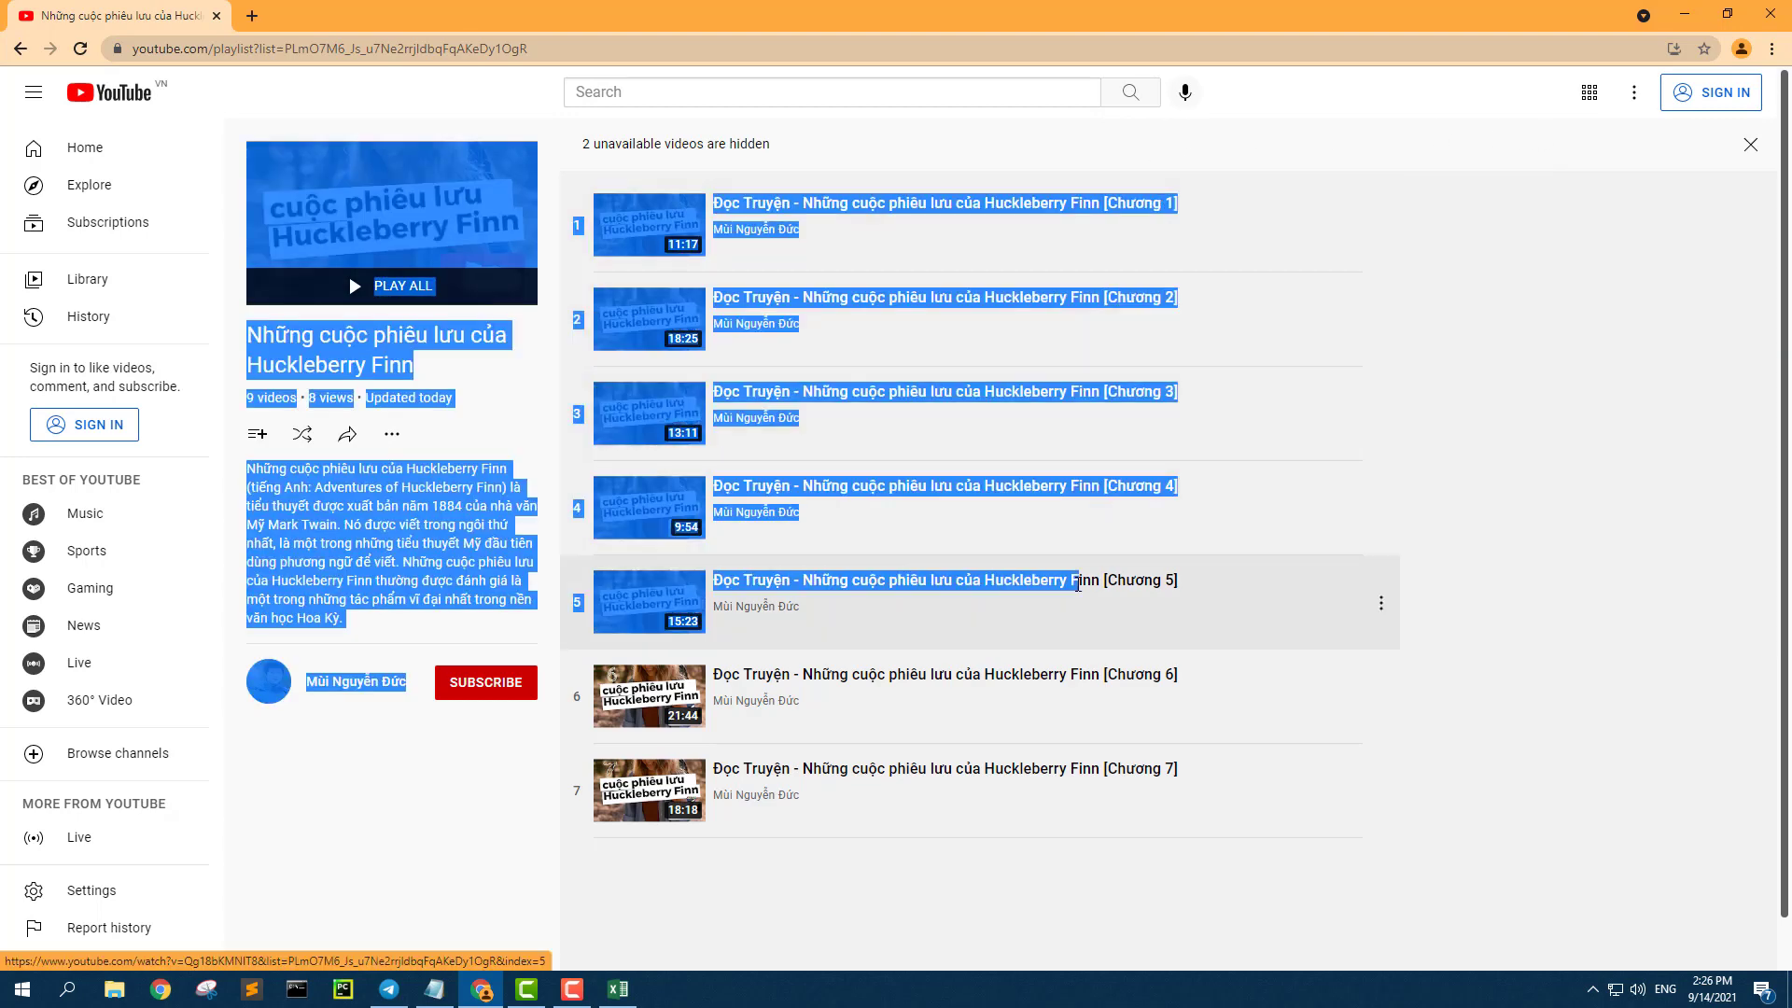
pyautogui.moveTo(1067, 172)
pyautogui.mouseDown()
pyautogui.moveTo(1040, 585)
pyautogui.moveTo(1079, 807)
pyautogui.mouseUp()
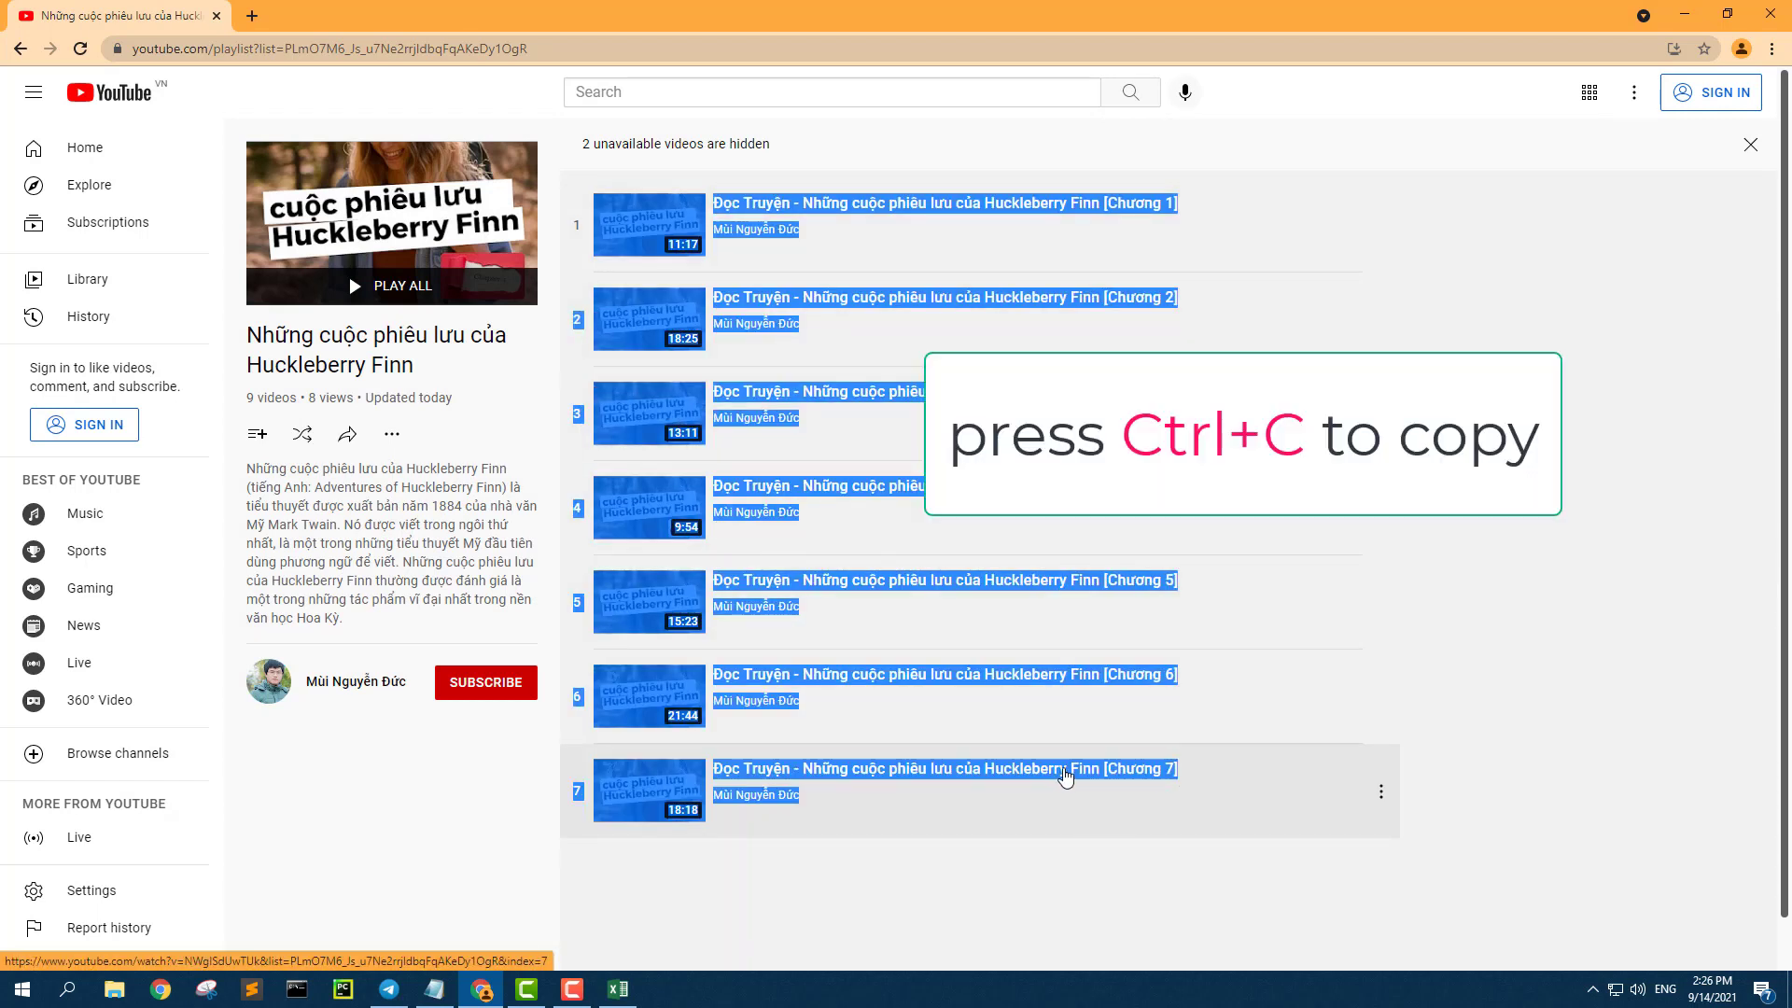
pyautogui.click(23, 989)
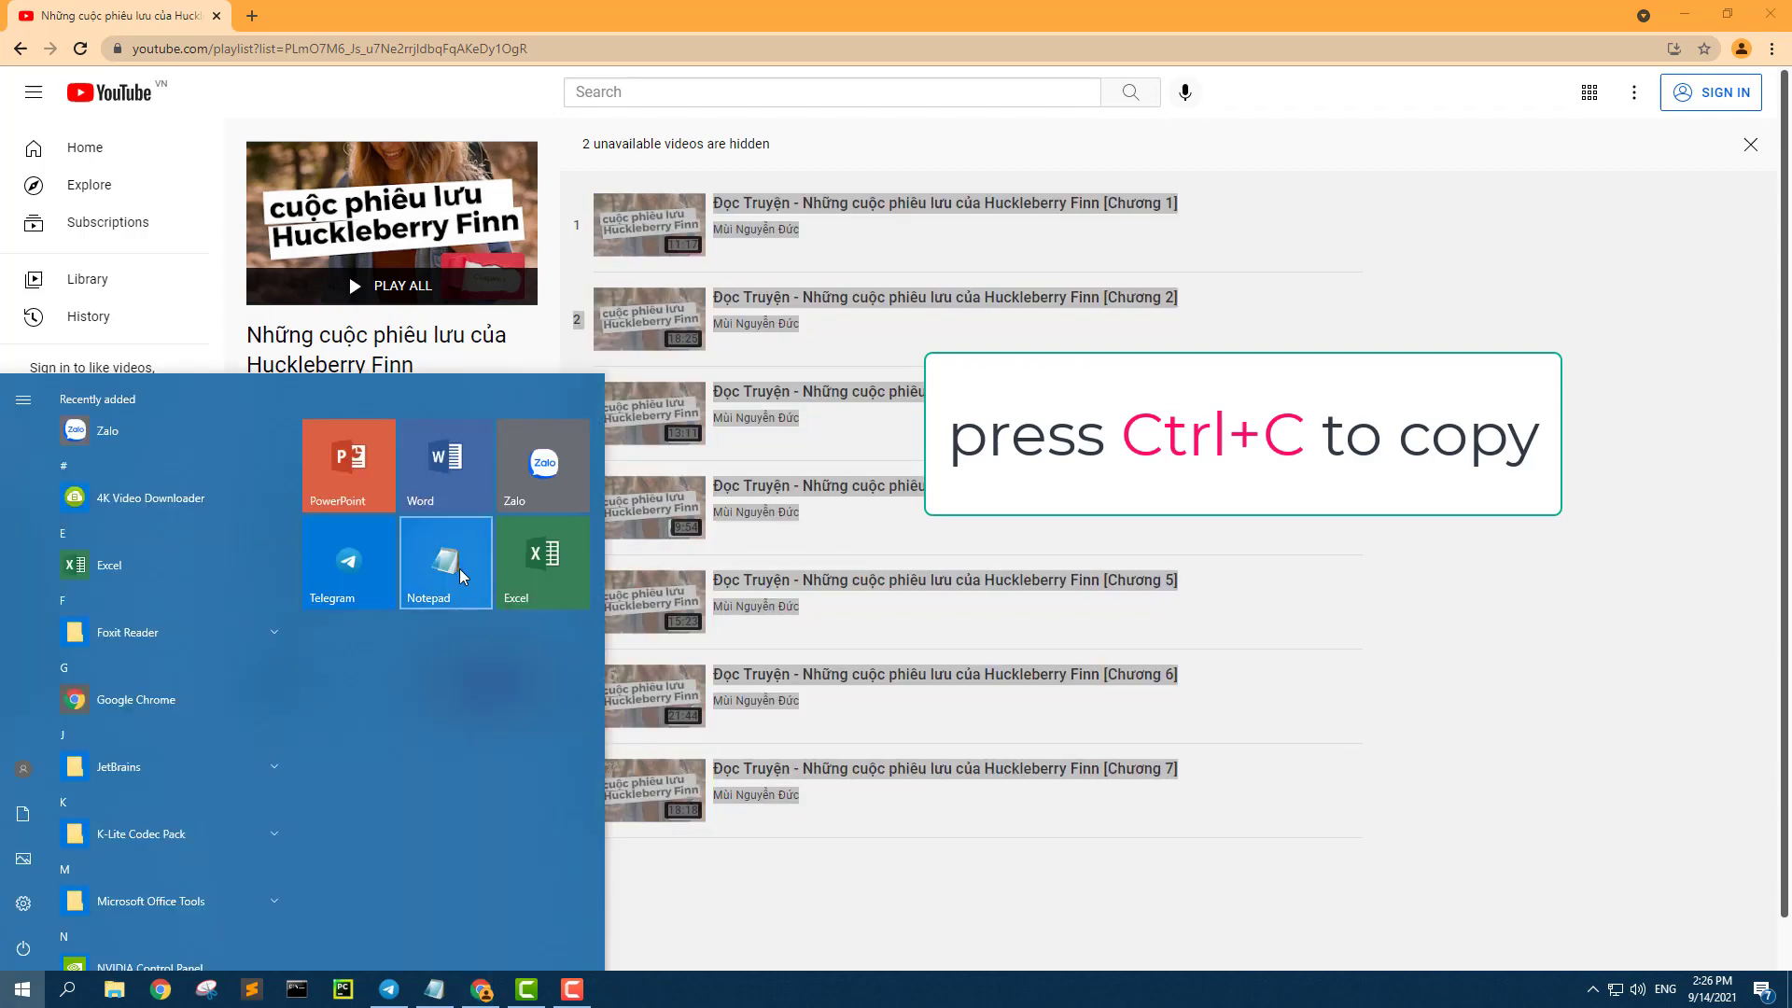
# Paste the copied chapter entries into R3C2 of a new blank Excel workbook
pyautogui.click(541, 560)
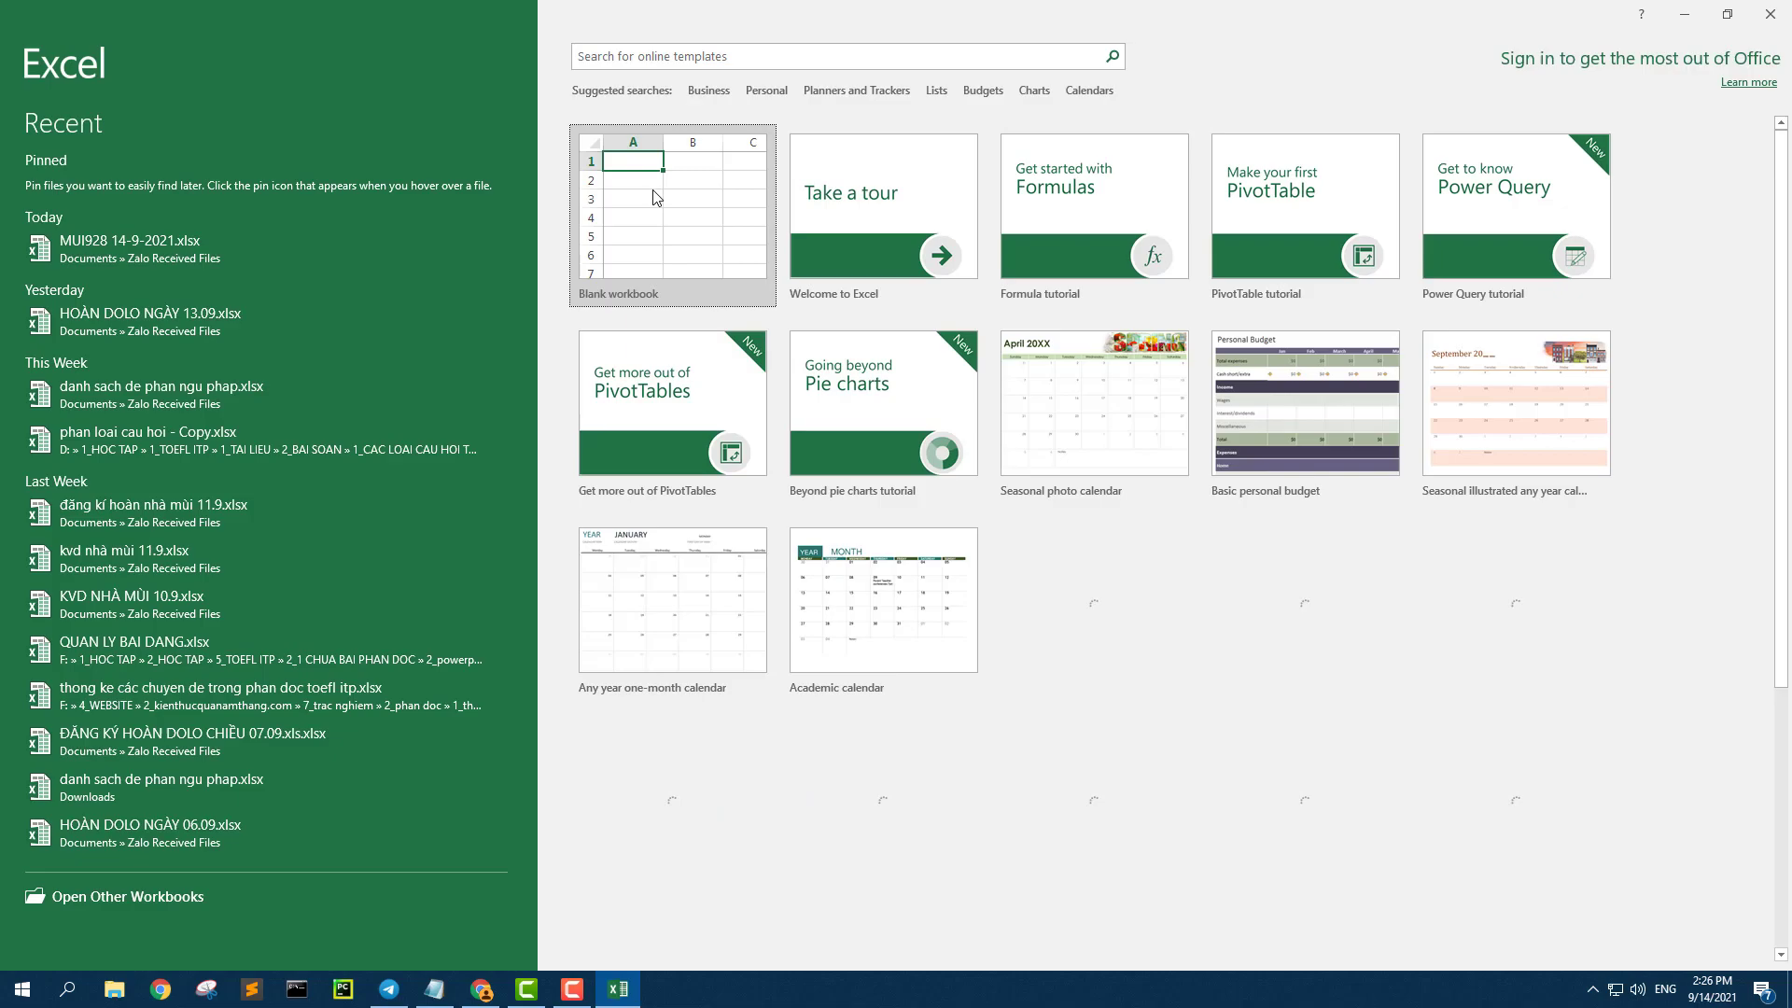
pyautogui.click(656, 196)
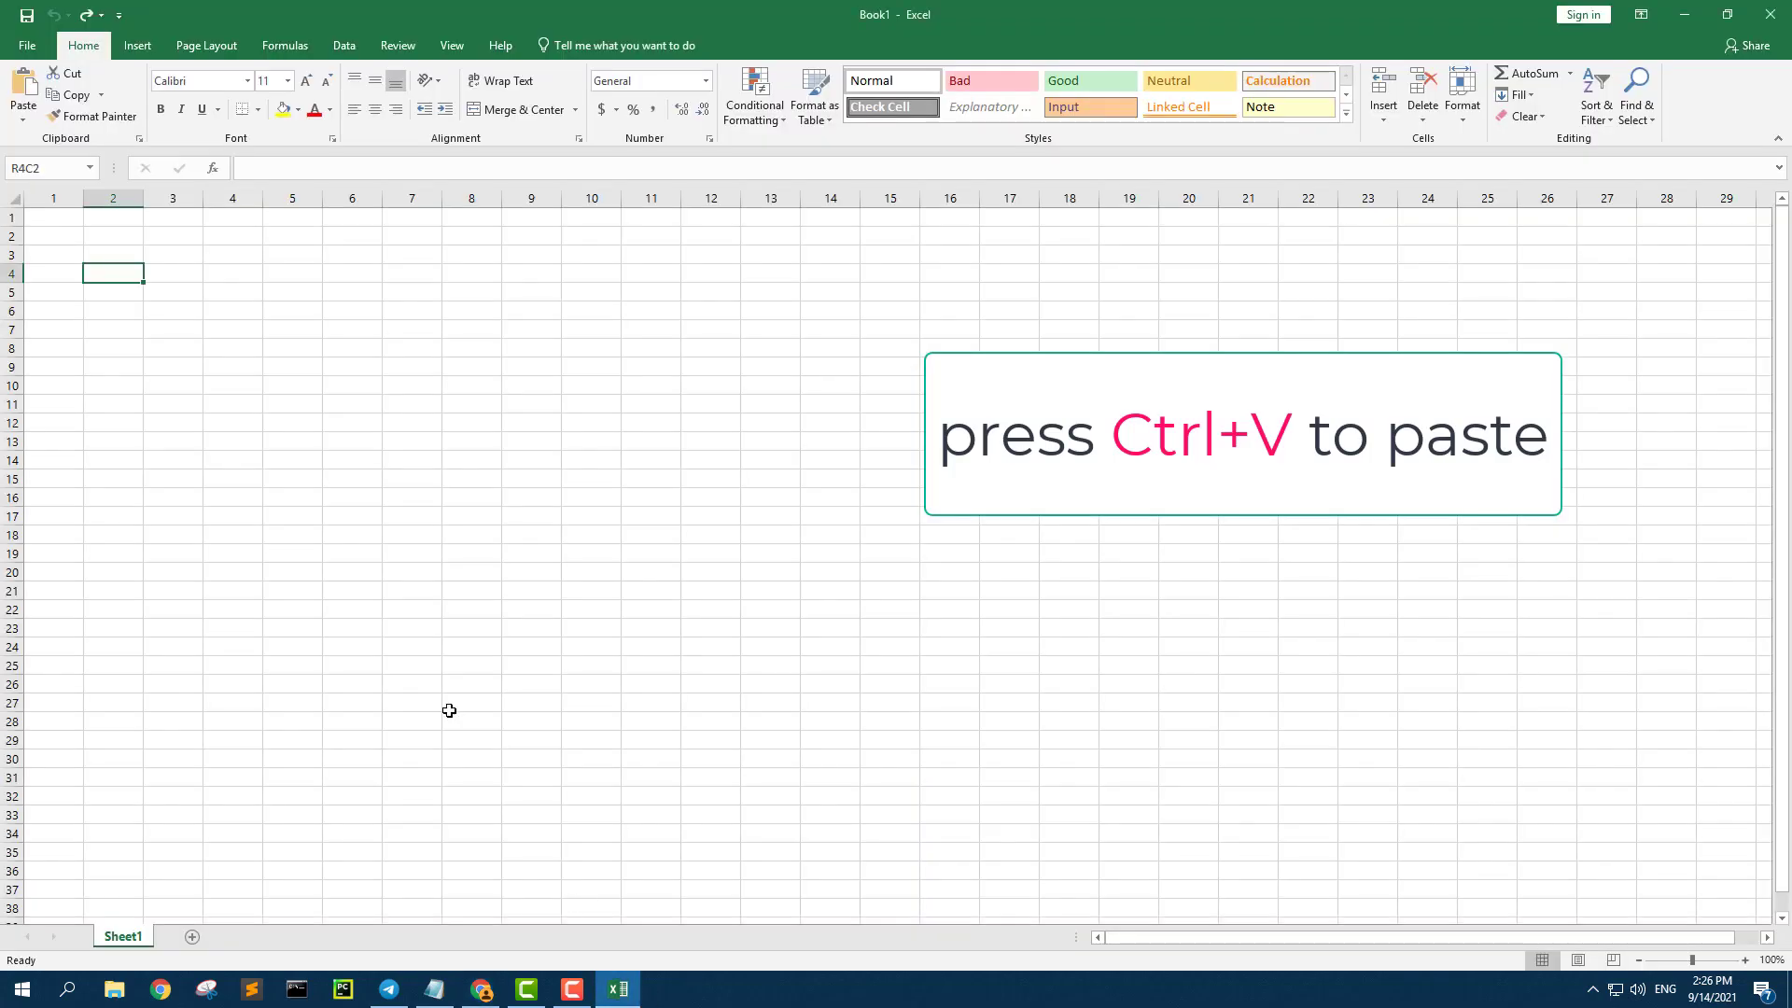
pyautogui.click(112, 246)
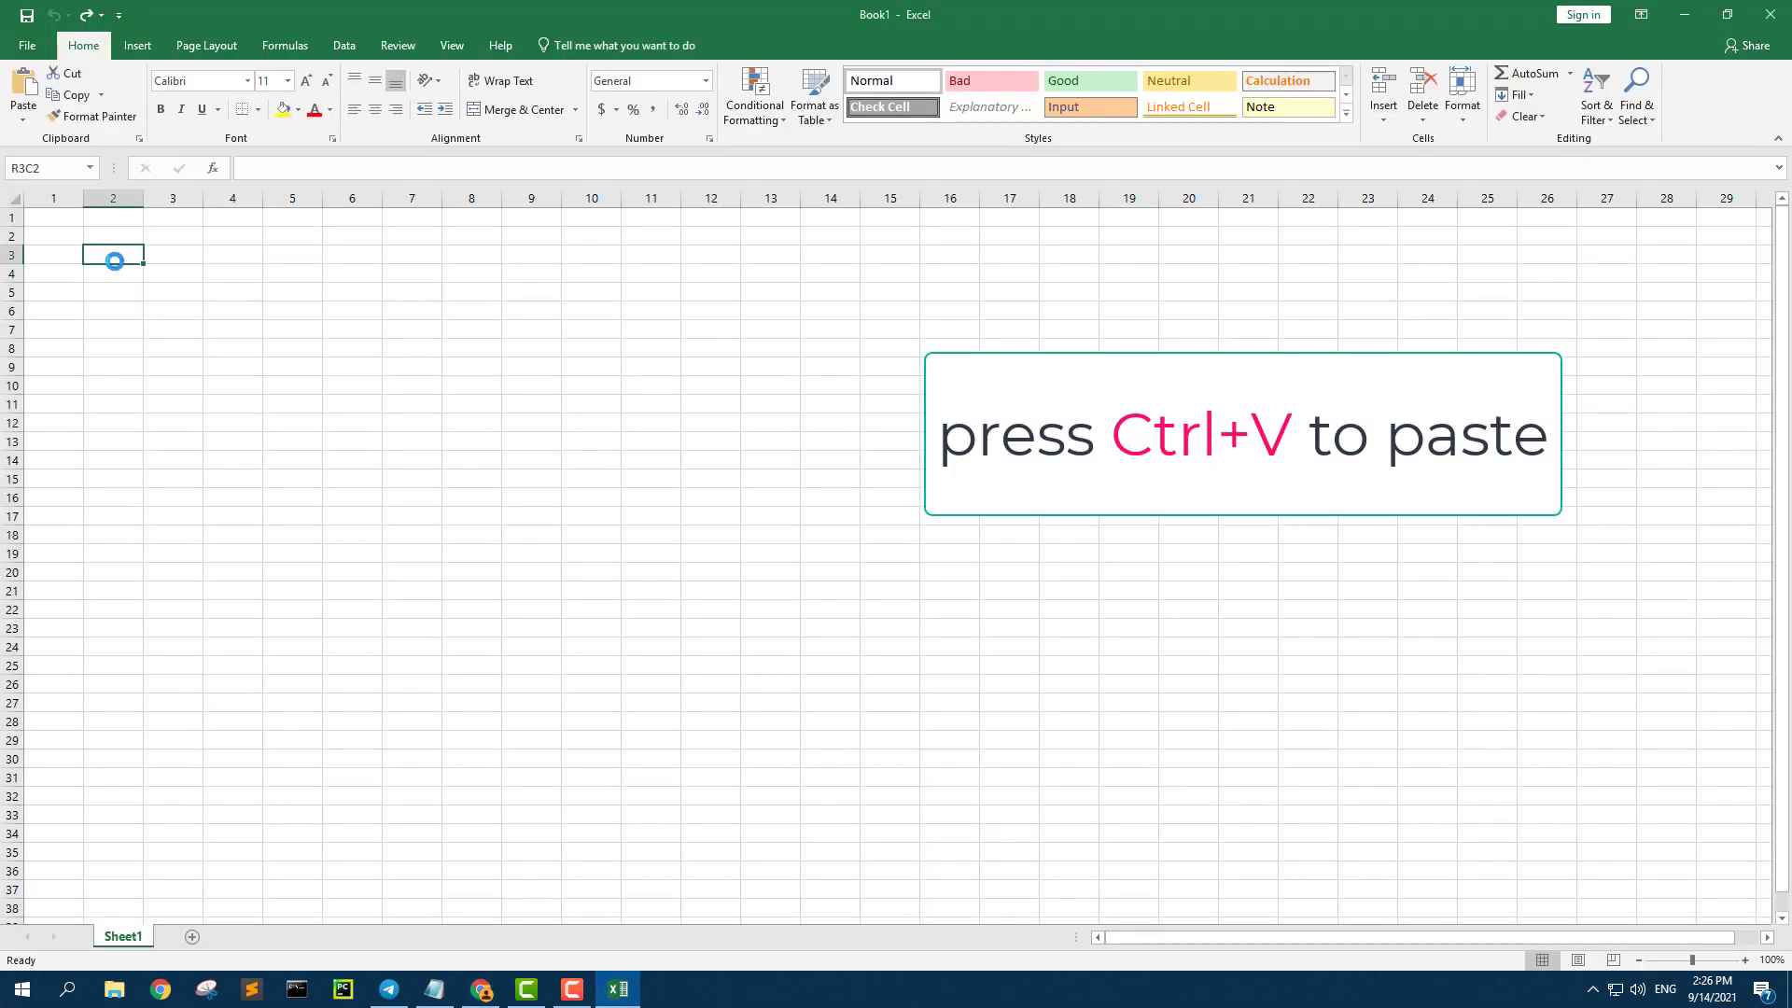
pyautogui.write('11:17NOW PLAYING Đọc Truyện - Những cuộc phiêu lưu của Huckleberry Finn [Chương 1] Mùi Nguyễn Đức 2  18:25NOW PLAYING Đọc Truyện - Những cuộc phiêu lưu của Huckleberry Finn [Chương 2] Mùi Nguyễn Đức 3  13:11NOW PLAYING Đọc Truyện - Những cuộc phiêu lưu của Huckleberry Finn [Chương 3] Mùi Nguyễn Đức 4  9:54NOW PLAYING Đọc Truyện - Những cuộc phiêu lưu của Huckleberry Finn [Chương 4] Mùi Nguyễn Đức 5  15:23NOW PLAYING Đọc Truyện - Những cuộc phiêu lưu của Huckleberry Finn [Chương 5] Mùi Nguyễn Đức 6  21:44NOW PLAYING Đọc Truyện - Những cuộc phiêu lưu của Huckleberry Finn [Chương 6] Mùi Nguyễn Đức 7  18:18NOW PLAYING Đọc Truyện - Những cuộc phiêu lưu của Huckleberry Finn [Chương 7] Mùi Nguyễn Đức')
# Widen column 2 to fit the full chapter titles and select cell R4C4
pyautogui.click(651, 403)
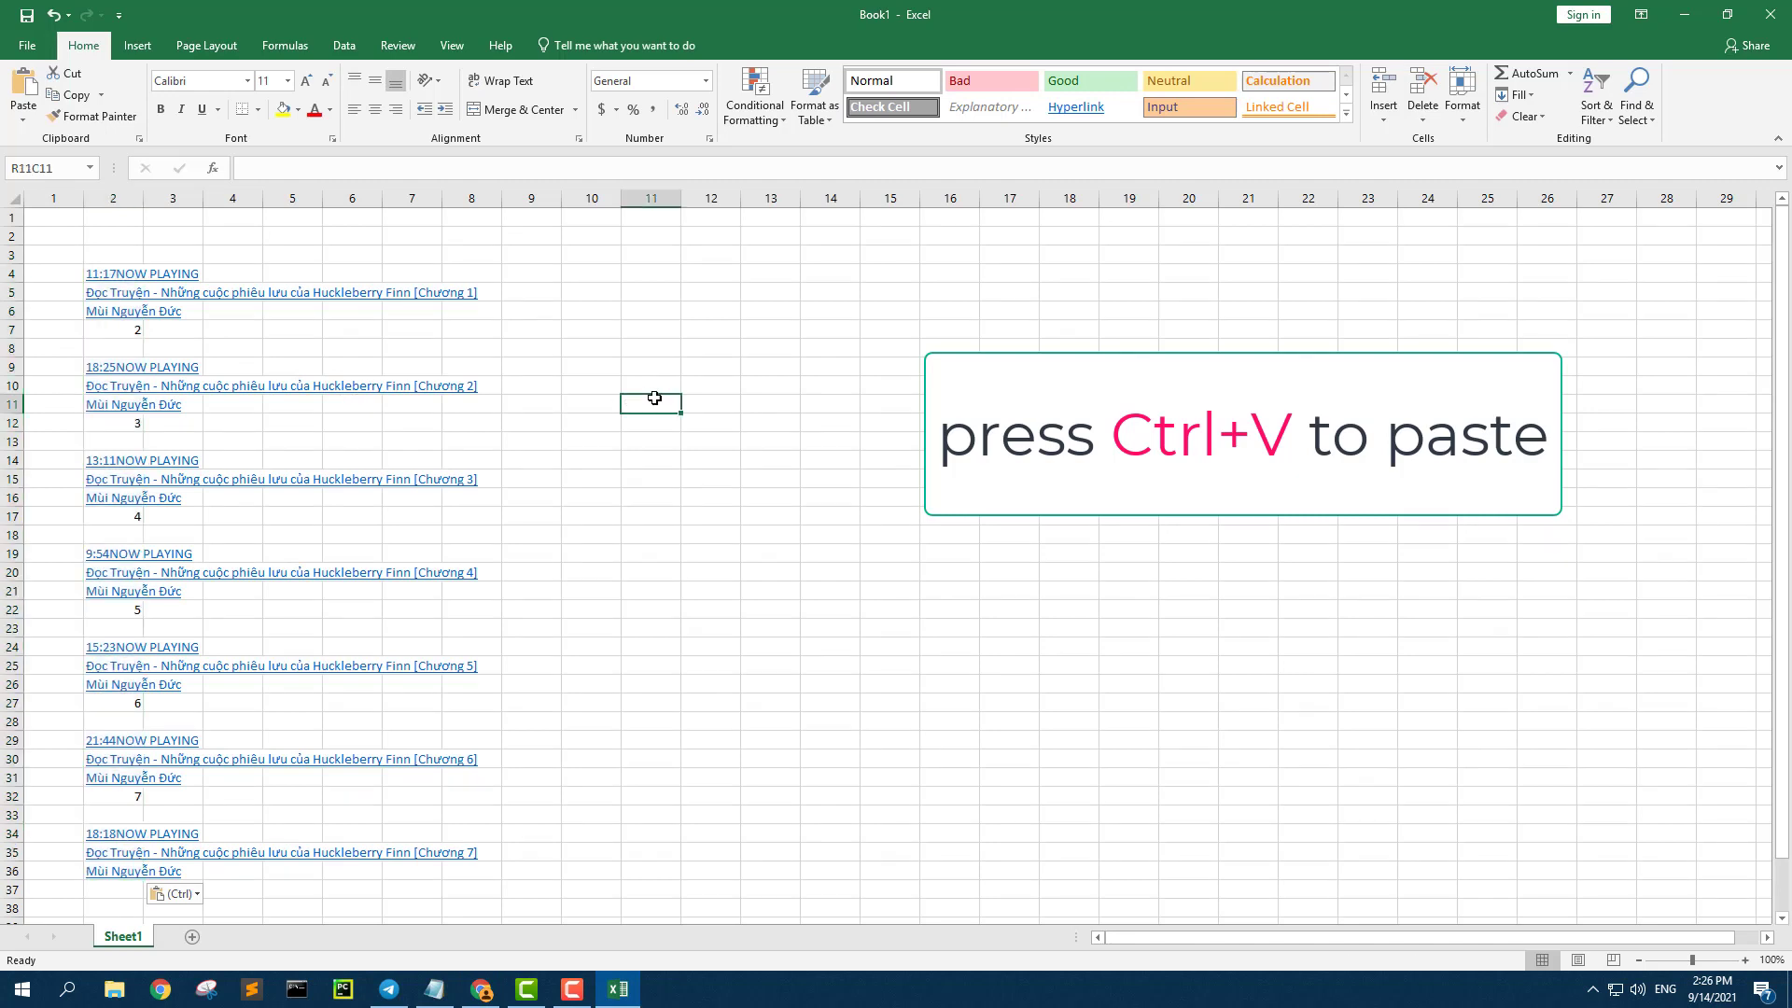
pyautogui.moveTo(143, 197); pyautogui.dragTo(420, 233)
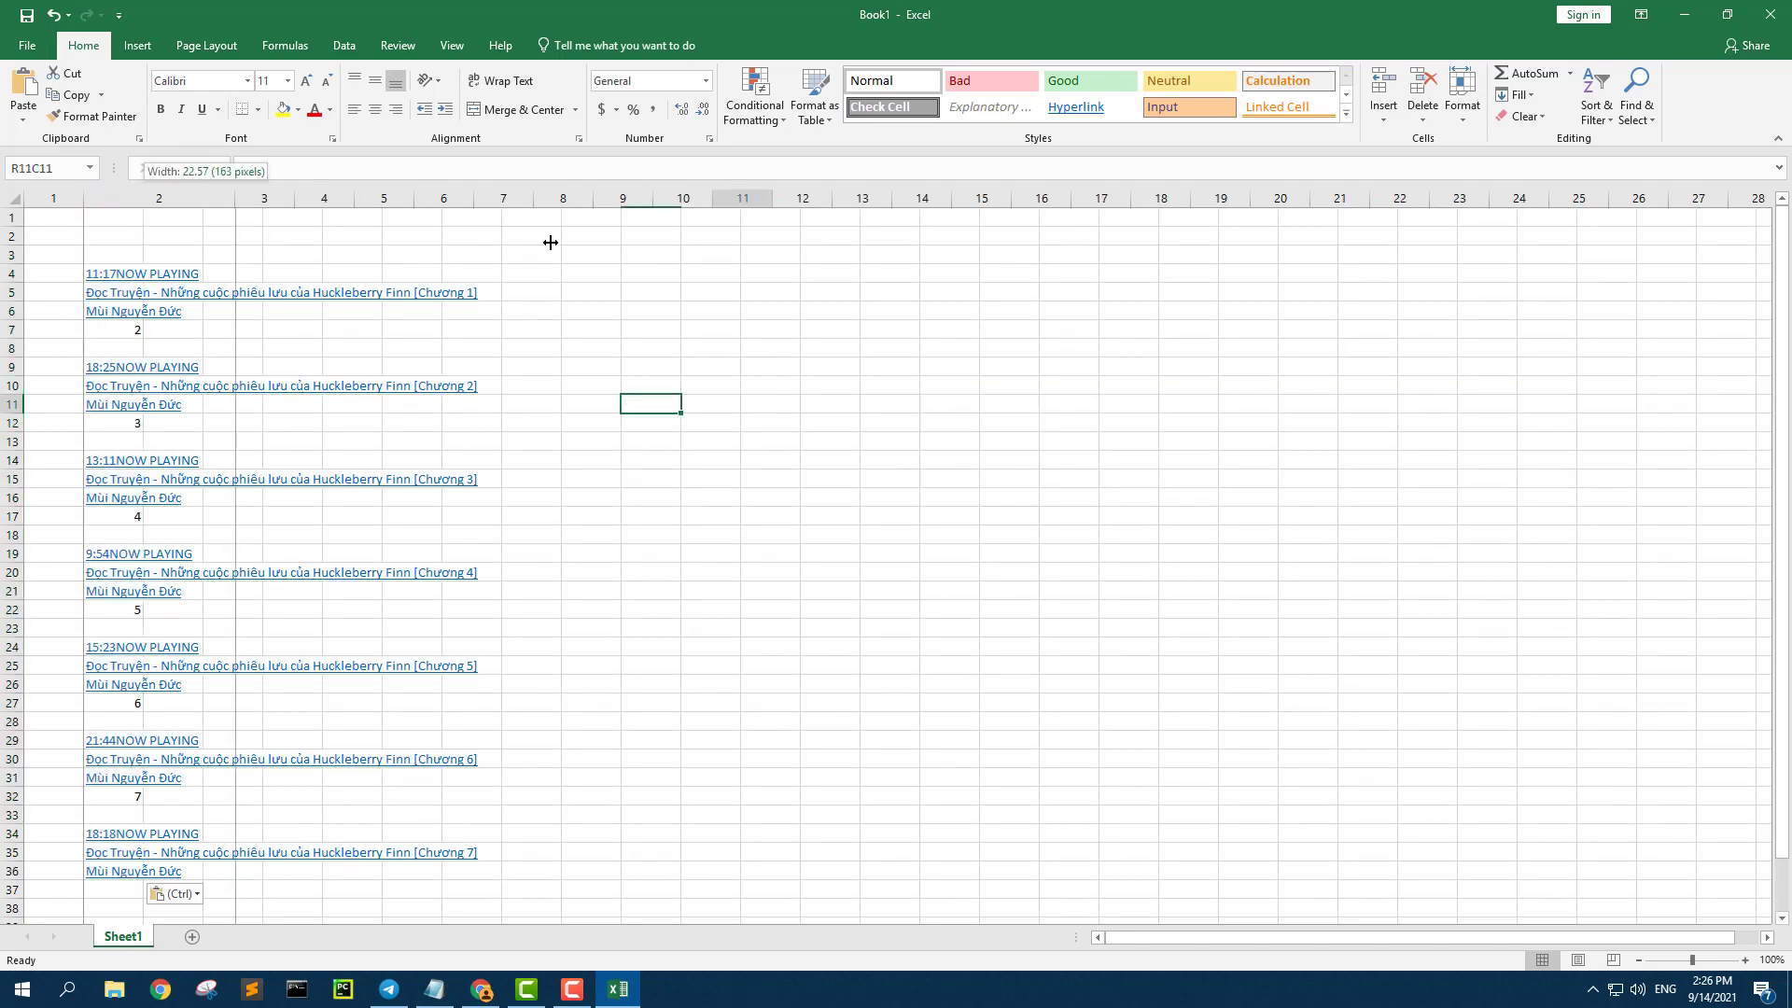
pyautogui.moveTo(551, 242); pyautogui.dragTo(550, 241)
pyautogui.click(702, 293)
pyautogui.click(695, 370)
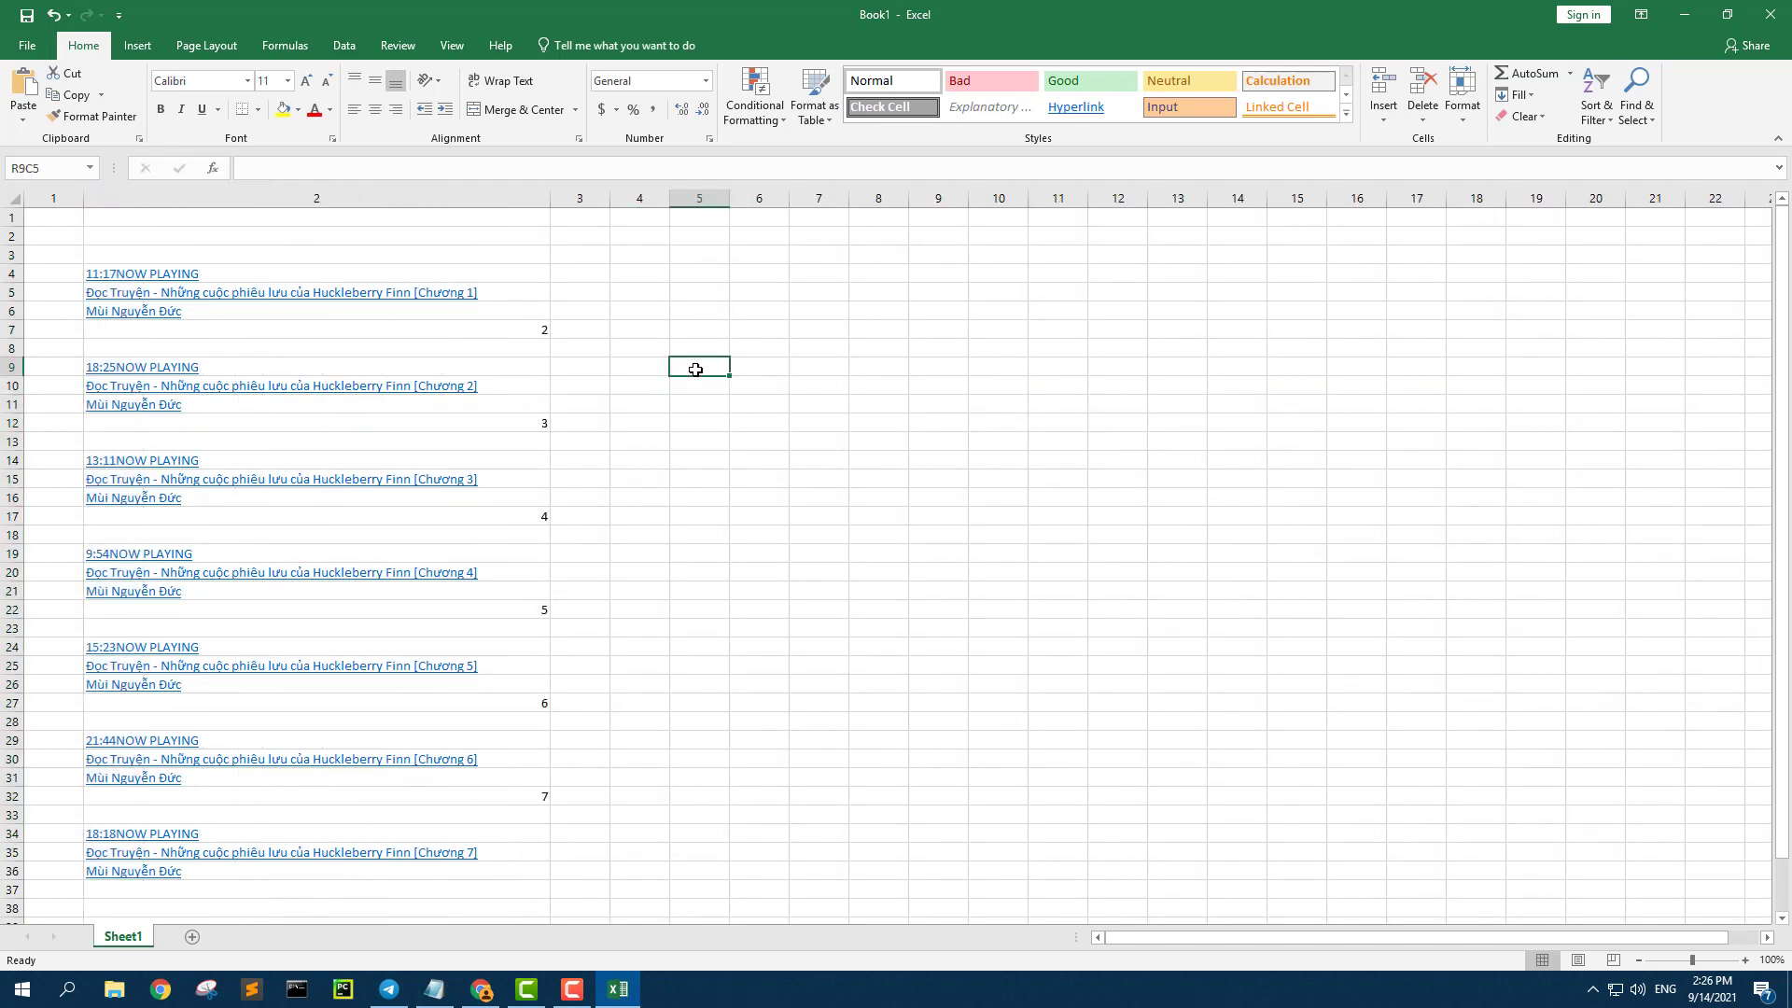
pyautogui.click(863, 327)
pyautogui.click(586, 273)
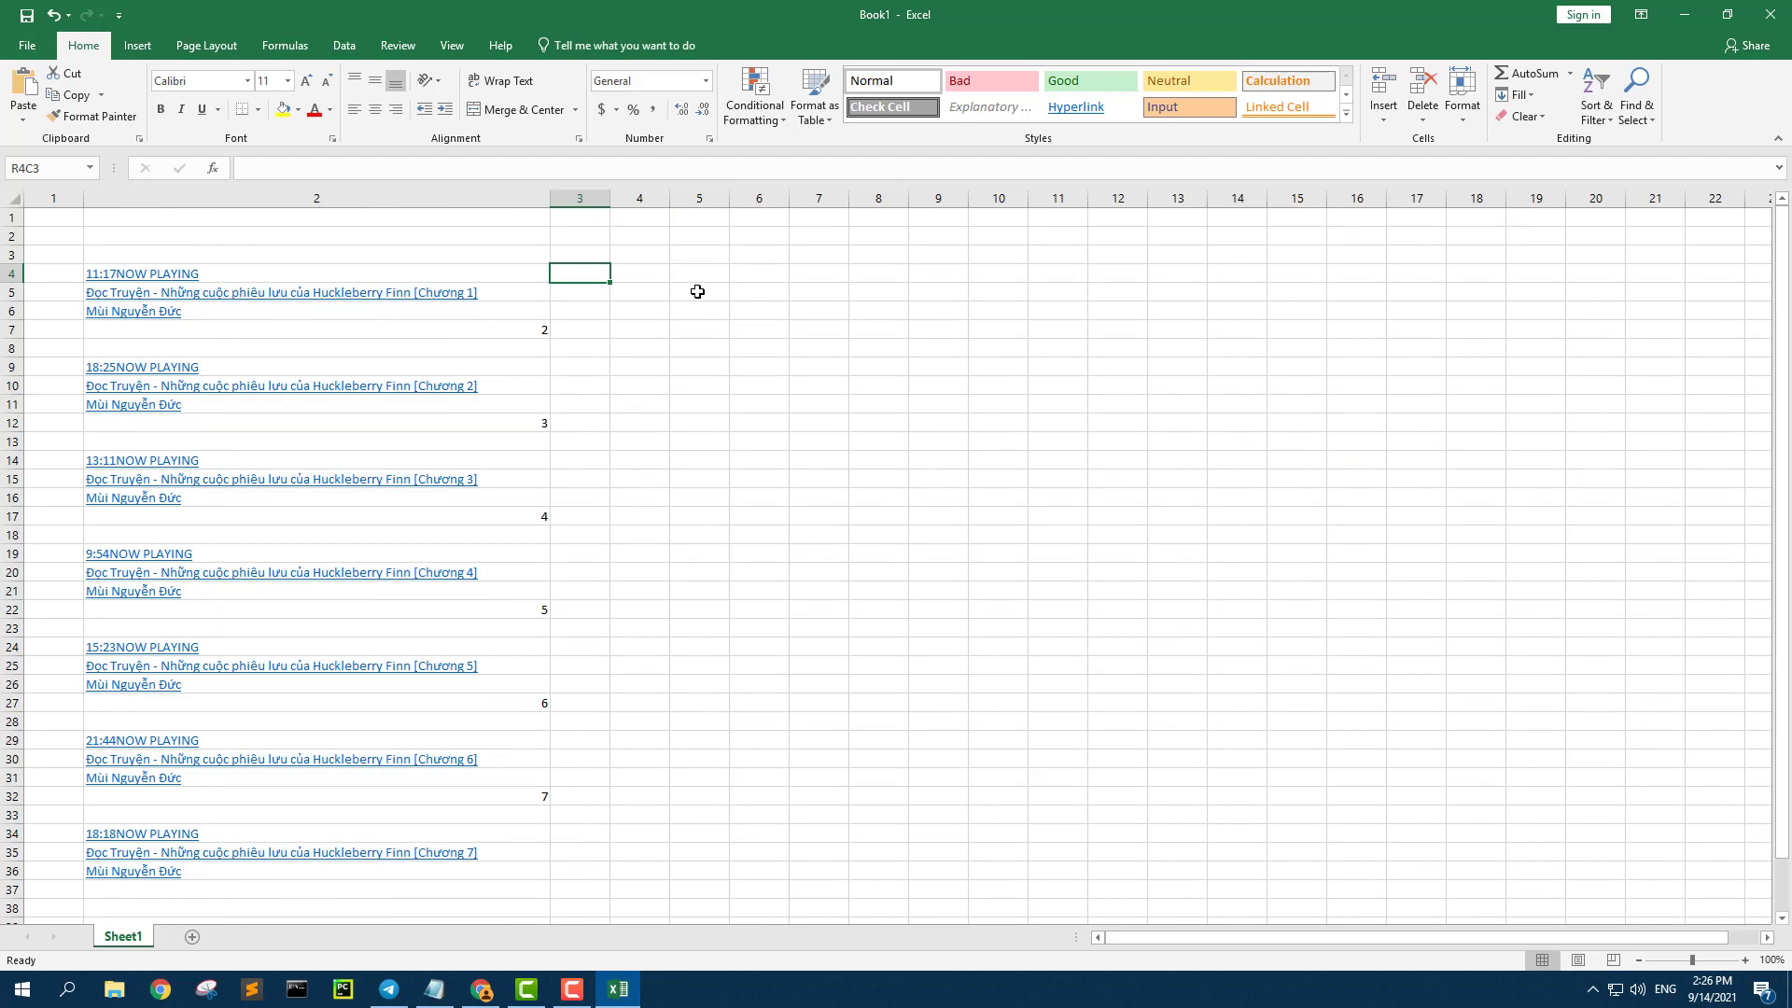
pyautogui.click(749, 271)
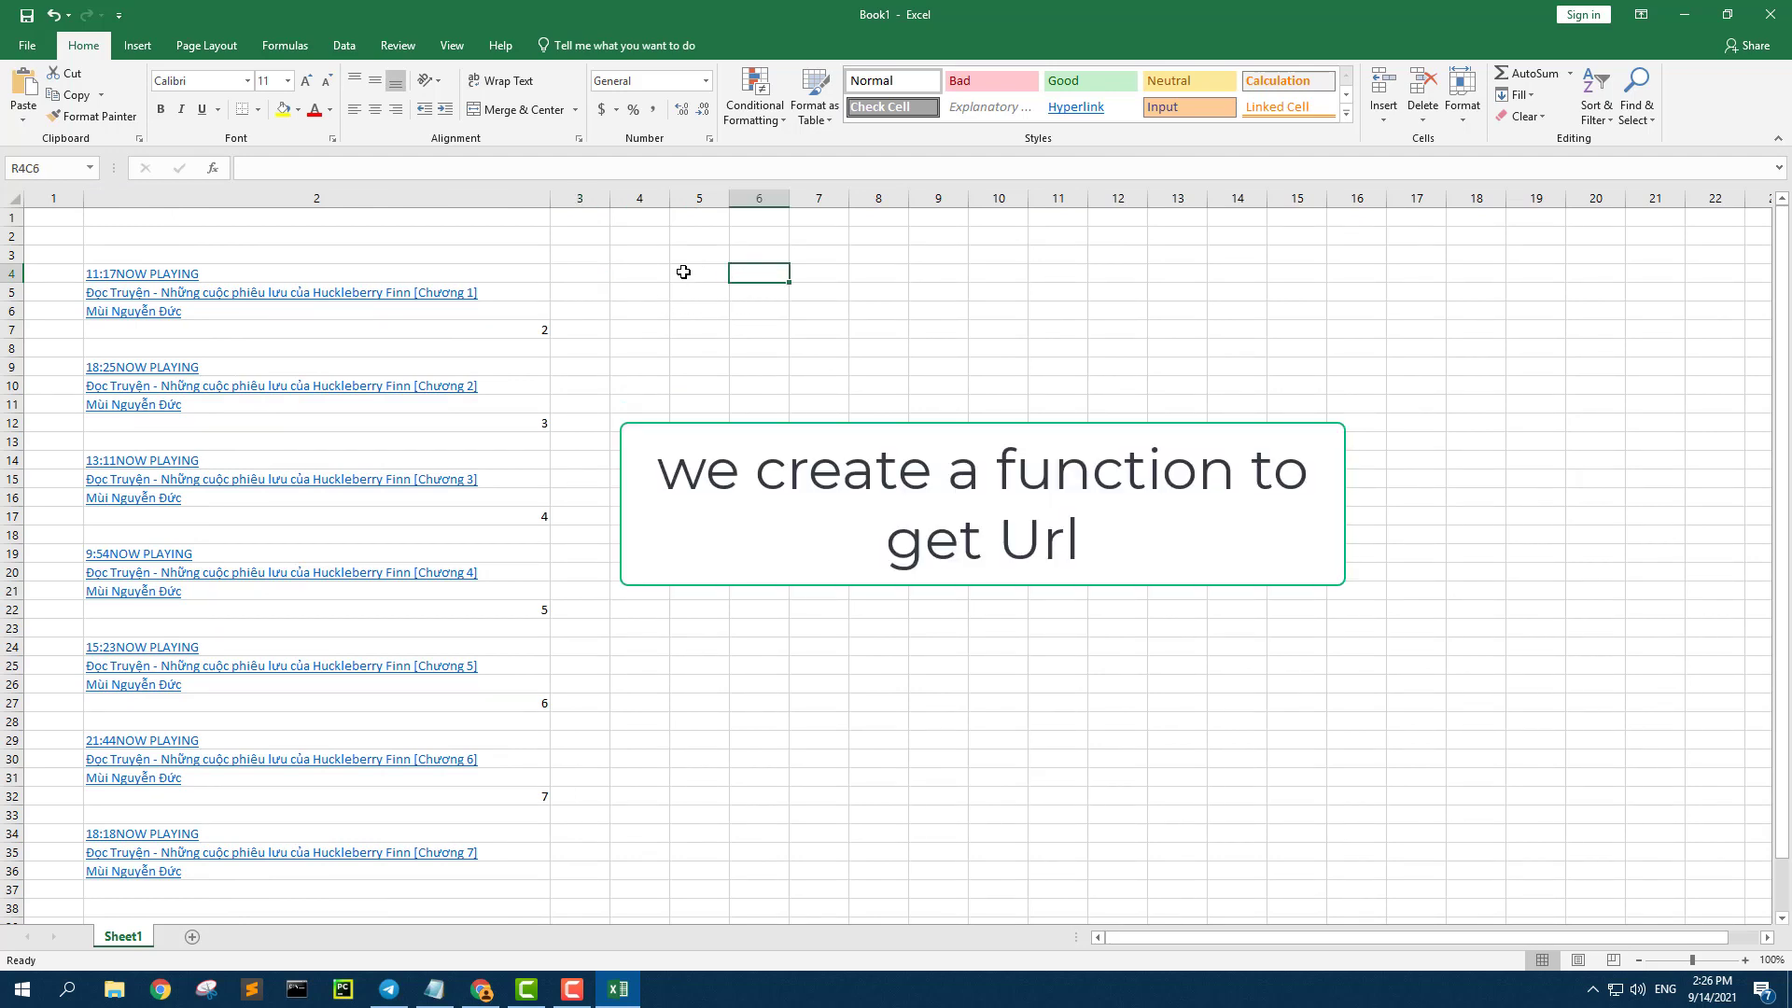
pyautogui.click(648, 268)
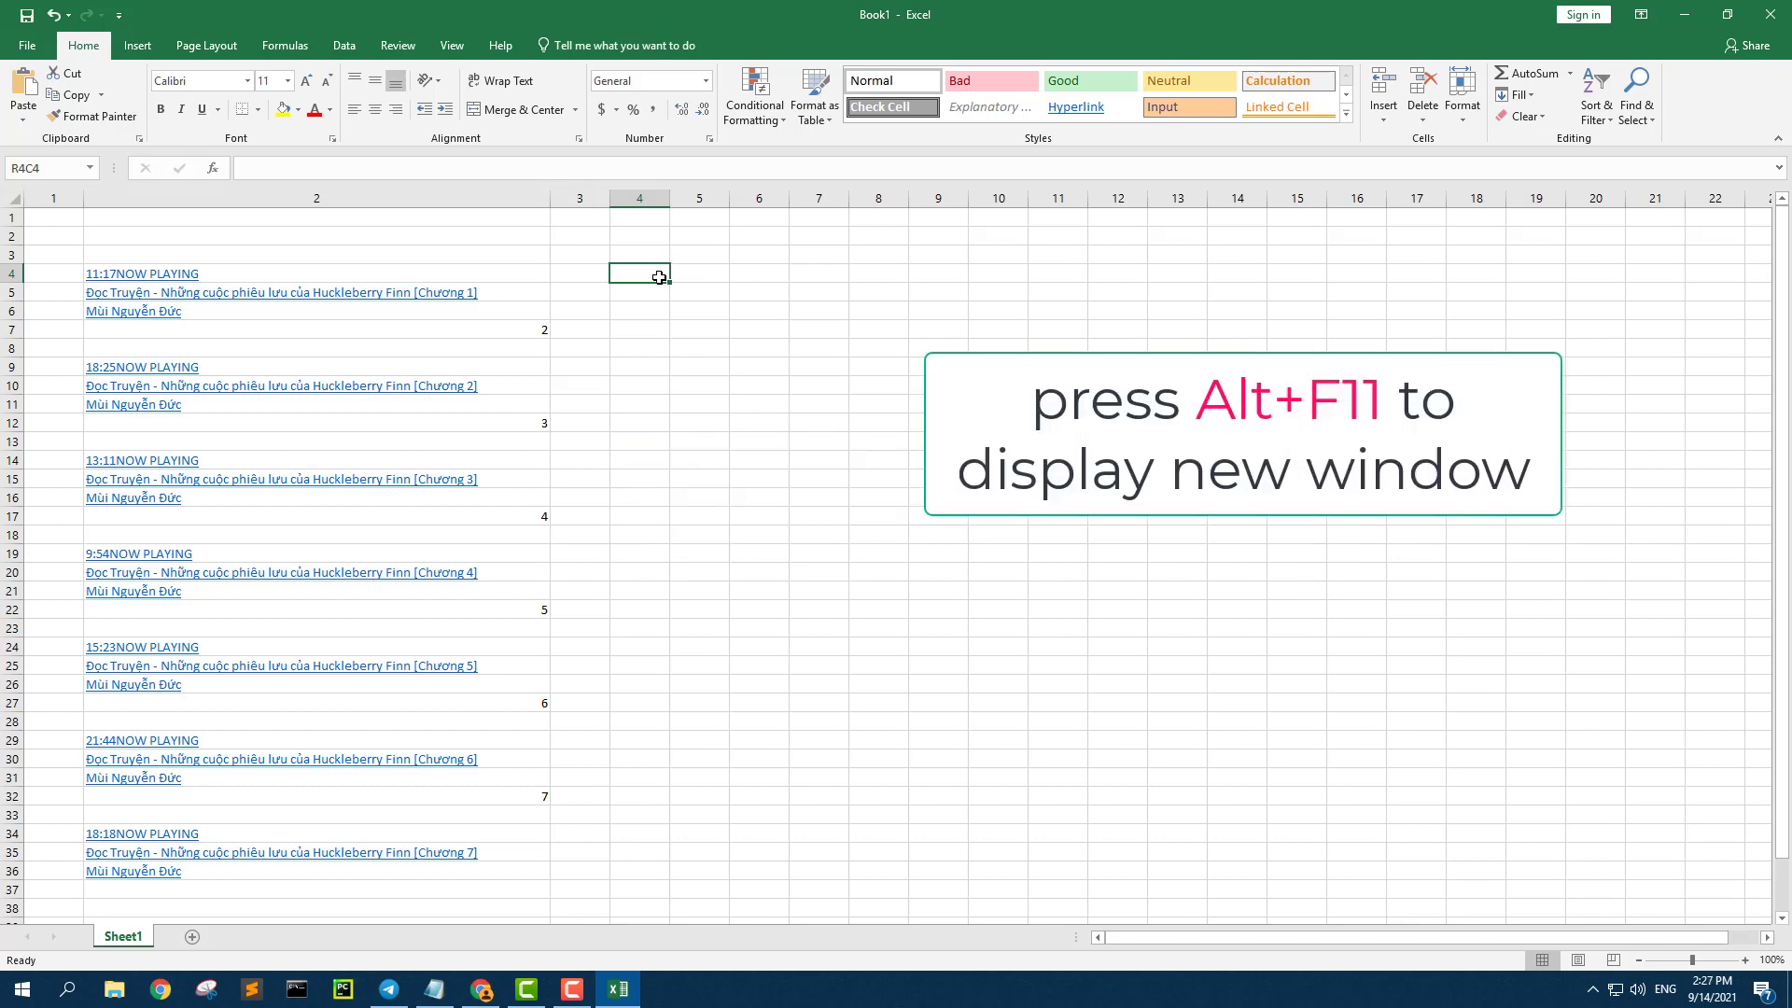
# Open the VBA editor with Alt+F11 and insert a new module into Book1
pyautogui.press('alt')
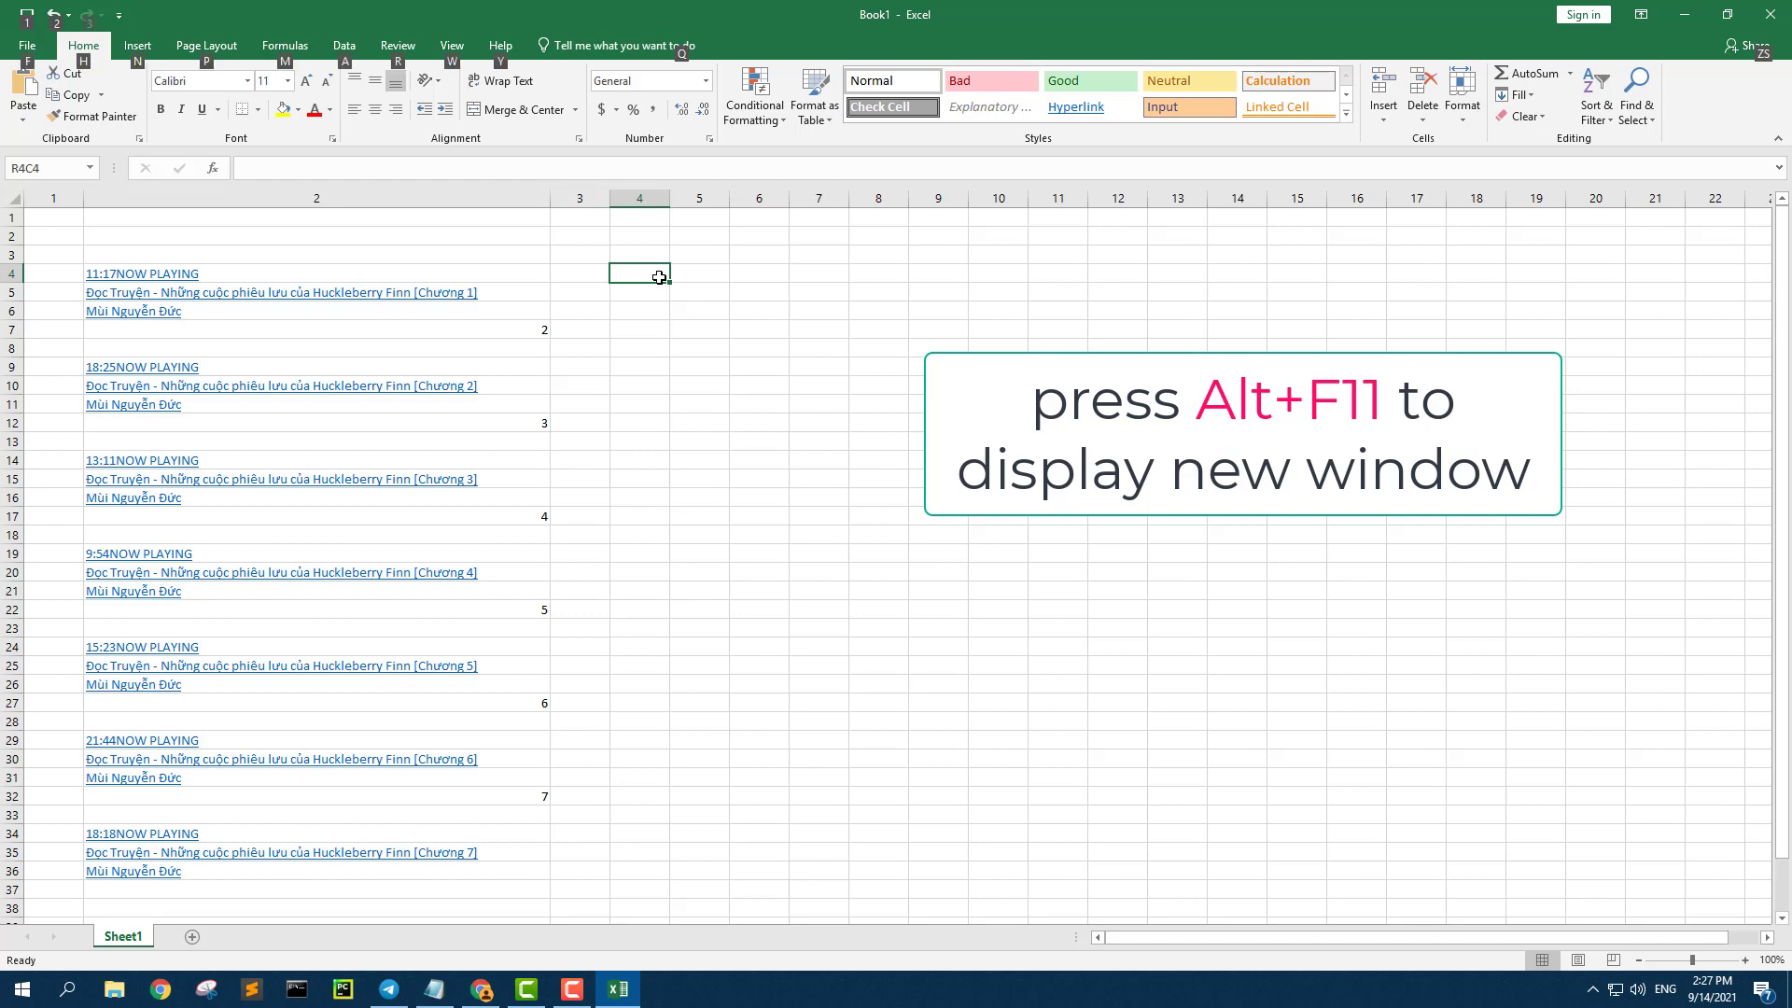
pyautogui.hotkey('alt', 'F11')
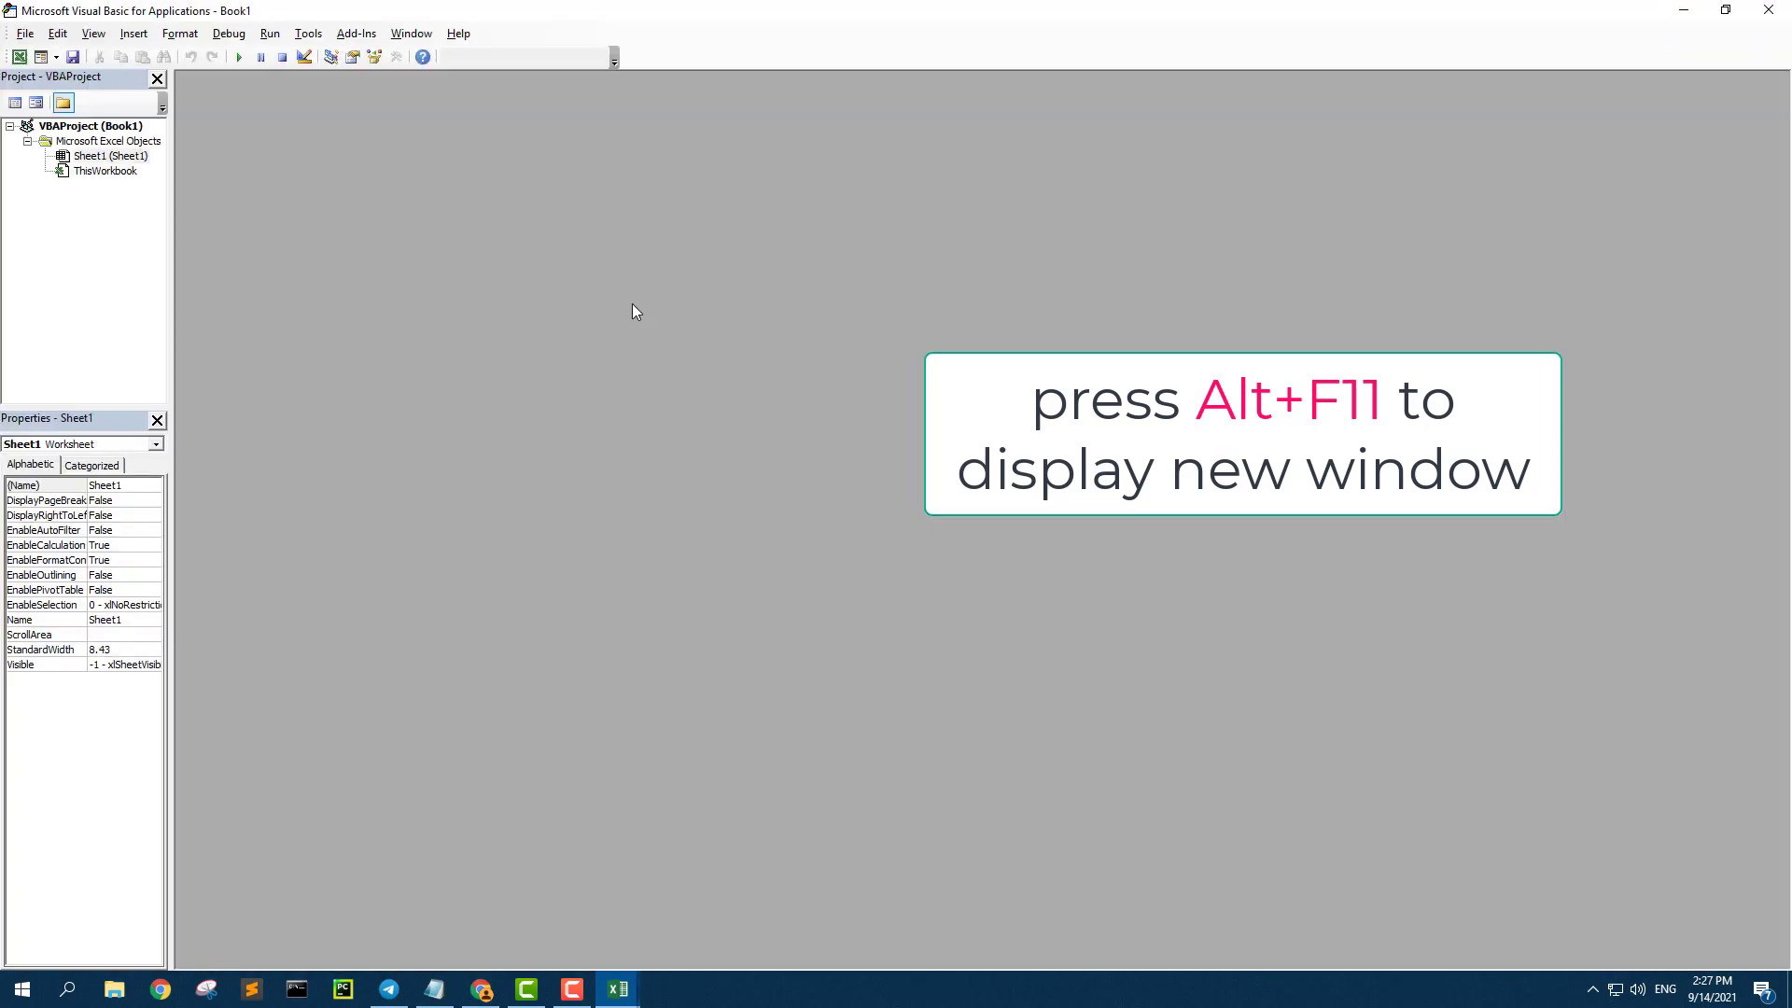
pyautogui.click(104, 171)
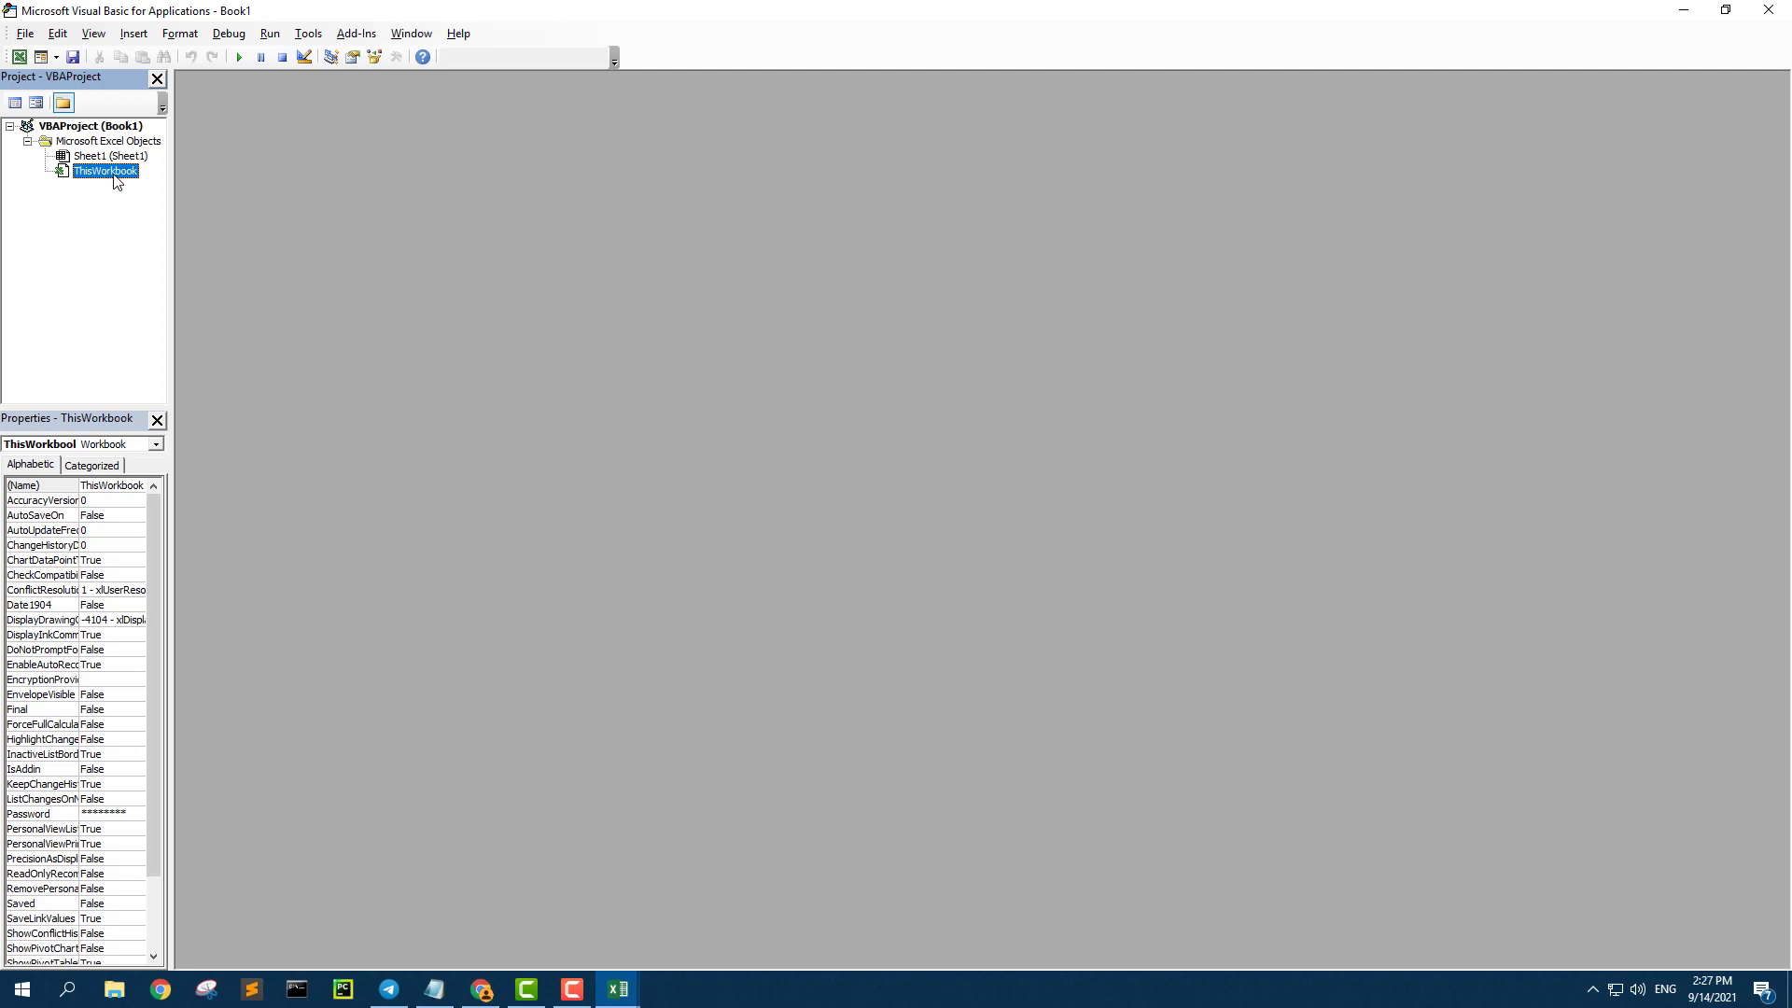
pyautogui.click(134, 34)
pyautogui.click(166, 98)
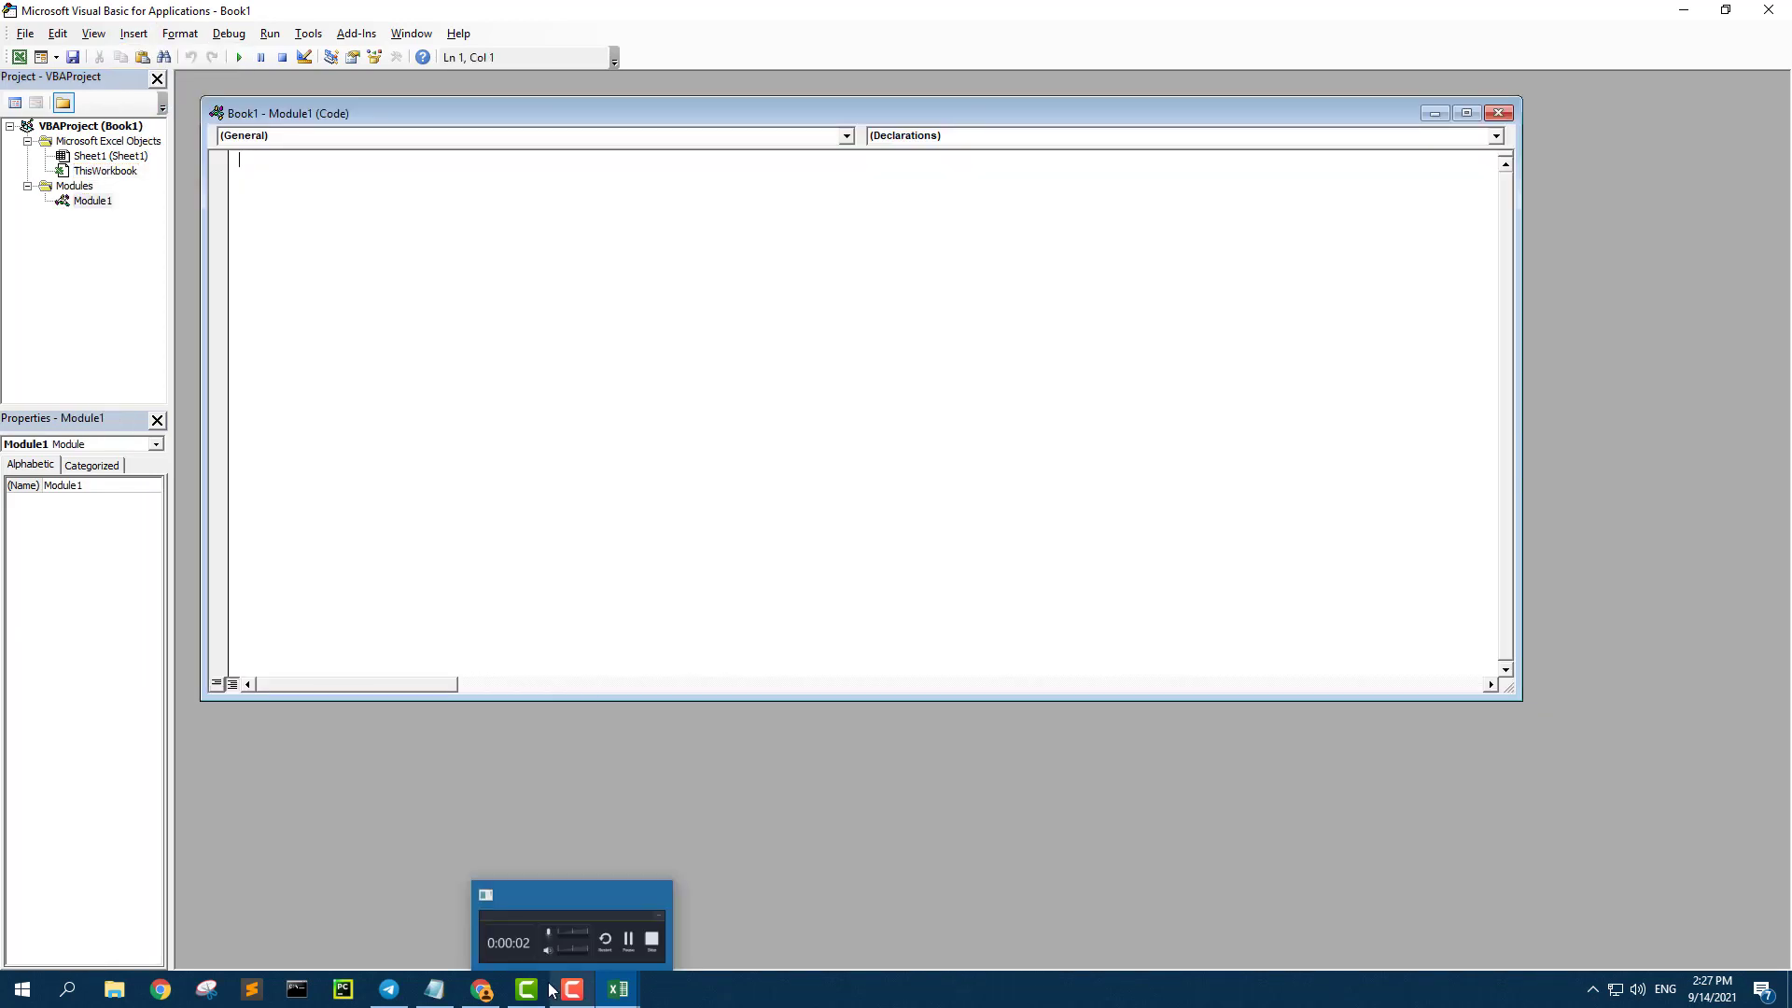
# Copy the GetURL function code from Notepad into Module1
pyautogui.click(449, 1001)
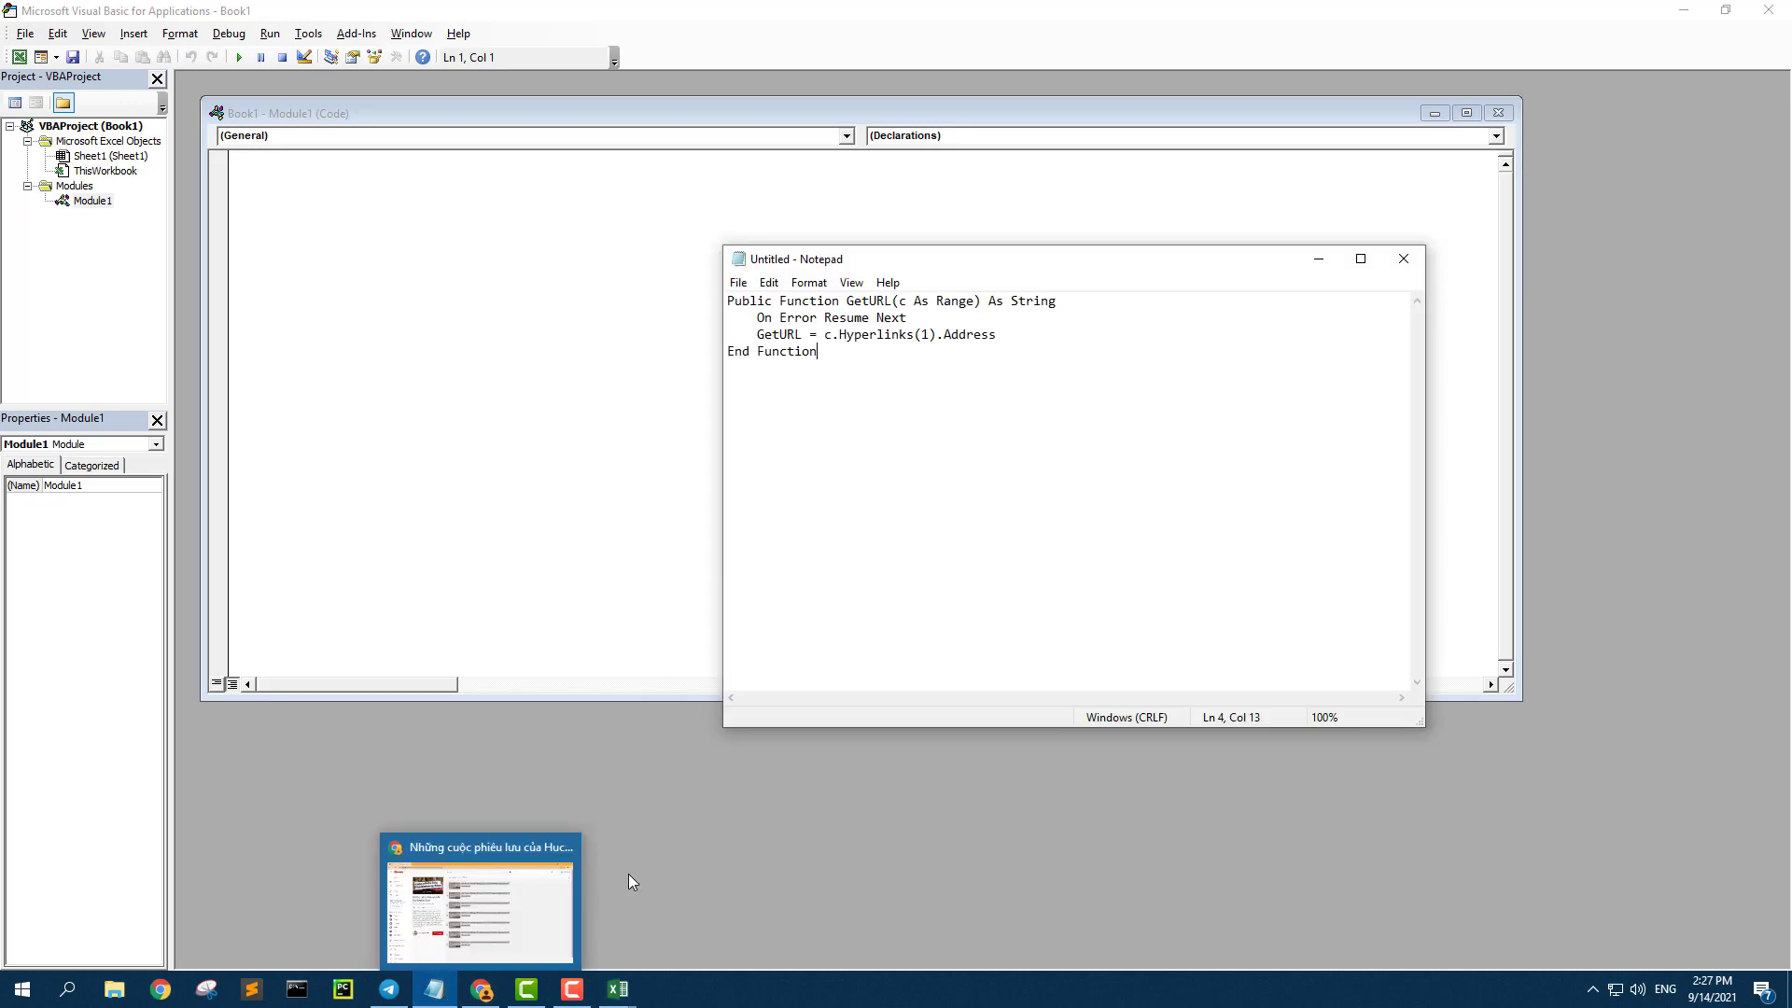
pyautogui.hotkey('ctrl', 'a')
pyautogui.hotkey('ctrl', 'c')
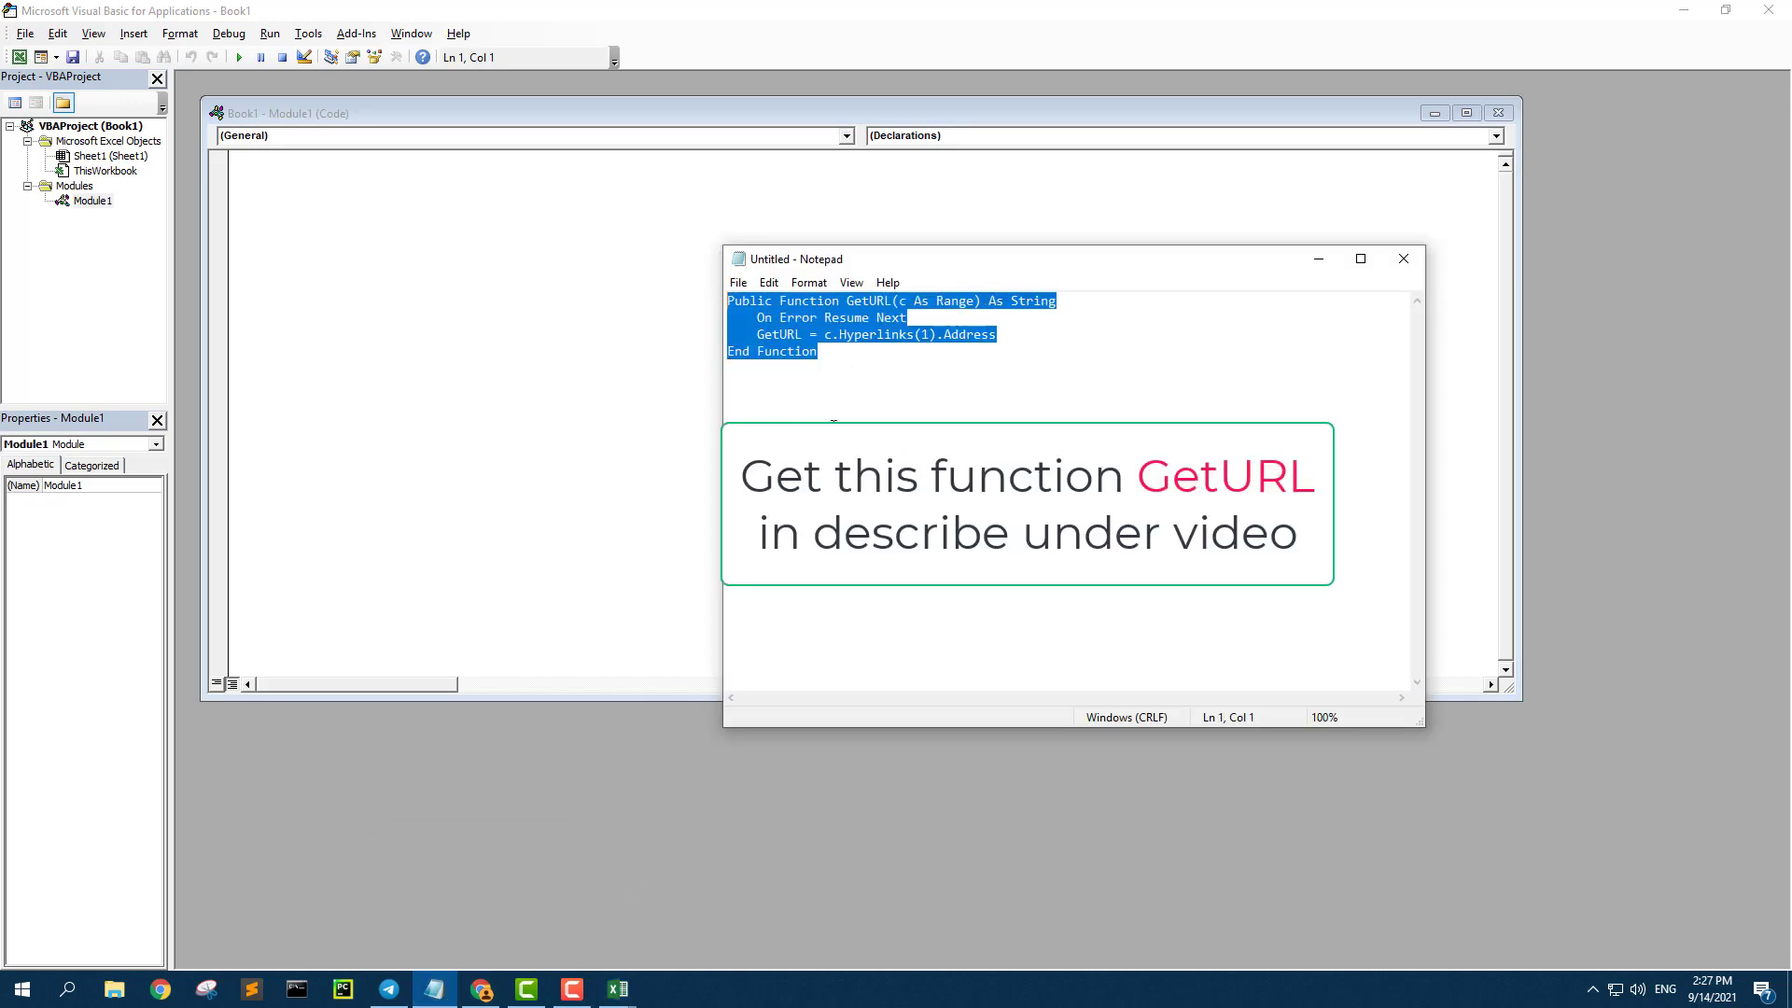
pyautogui.click(386, 265)
pyautogui.hotkey('ctrl', 'v')
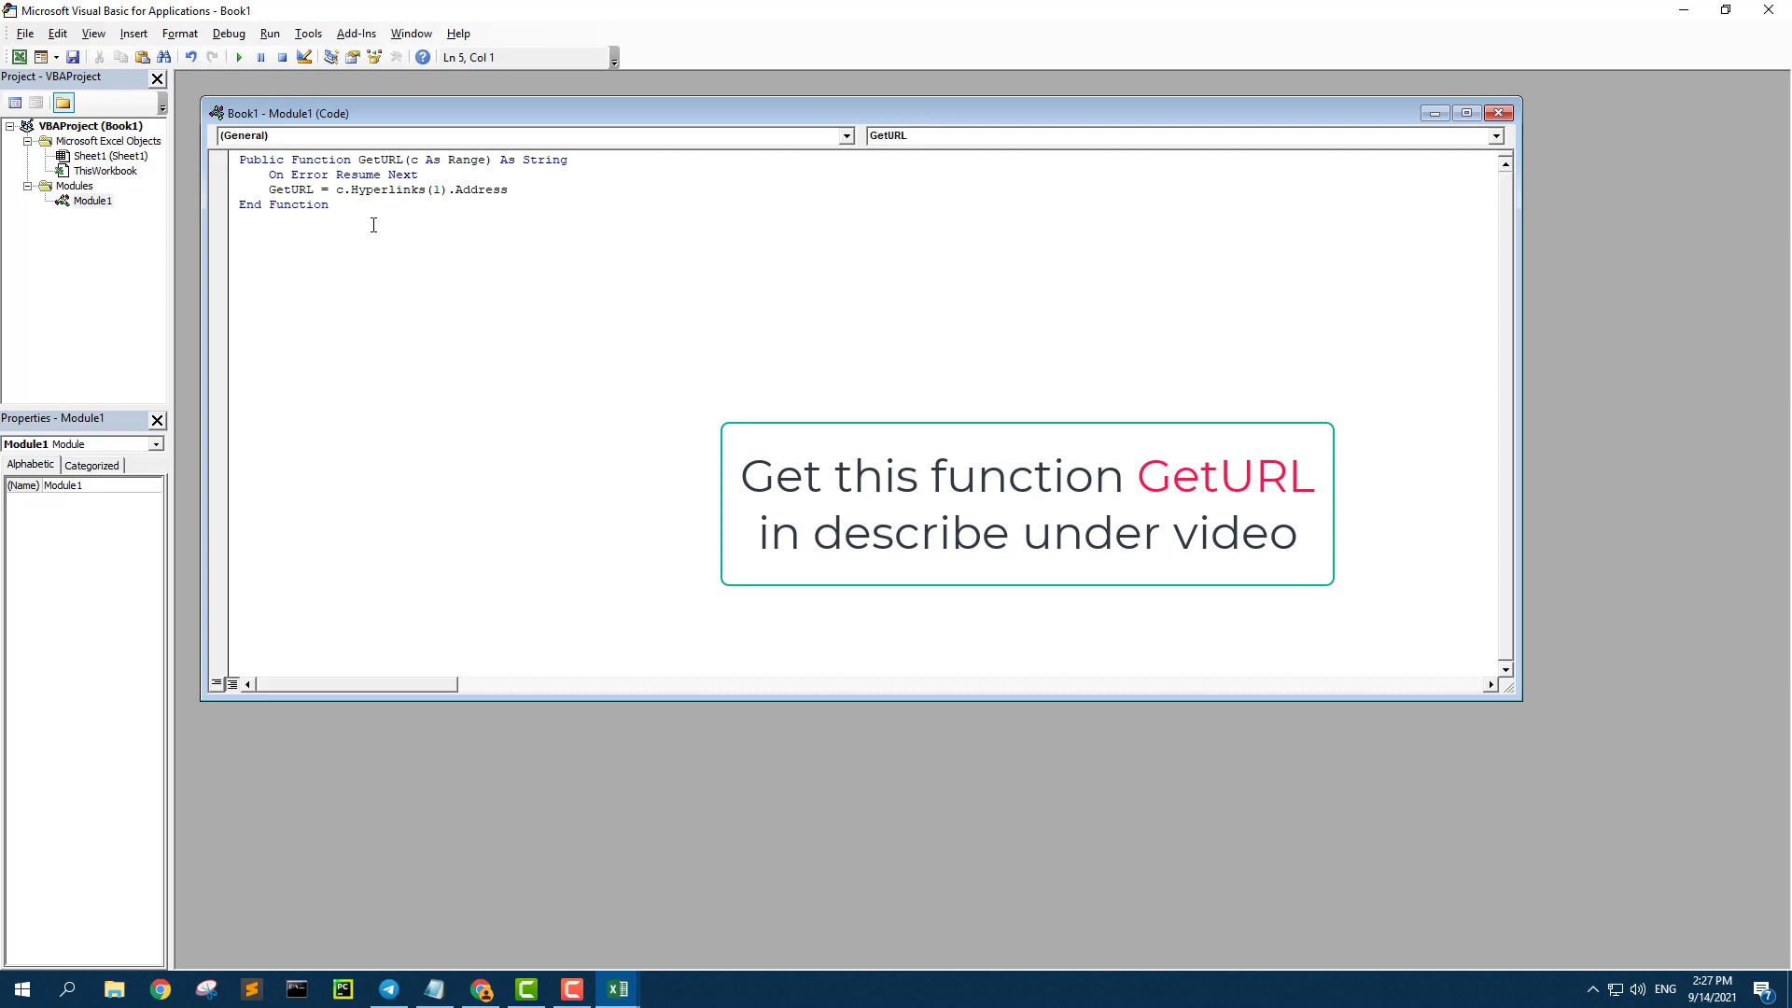
# Save the workbook as macro-free Book1.xlsx in the Downloads folder
pyautogui.click(73, 58)
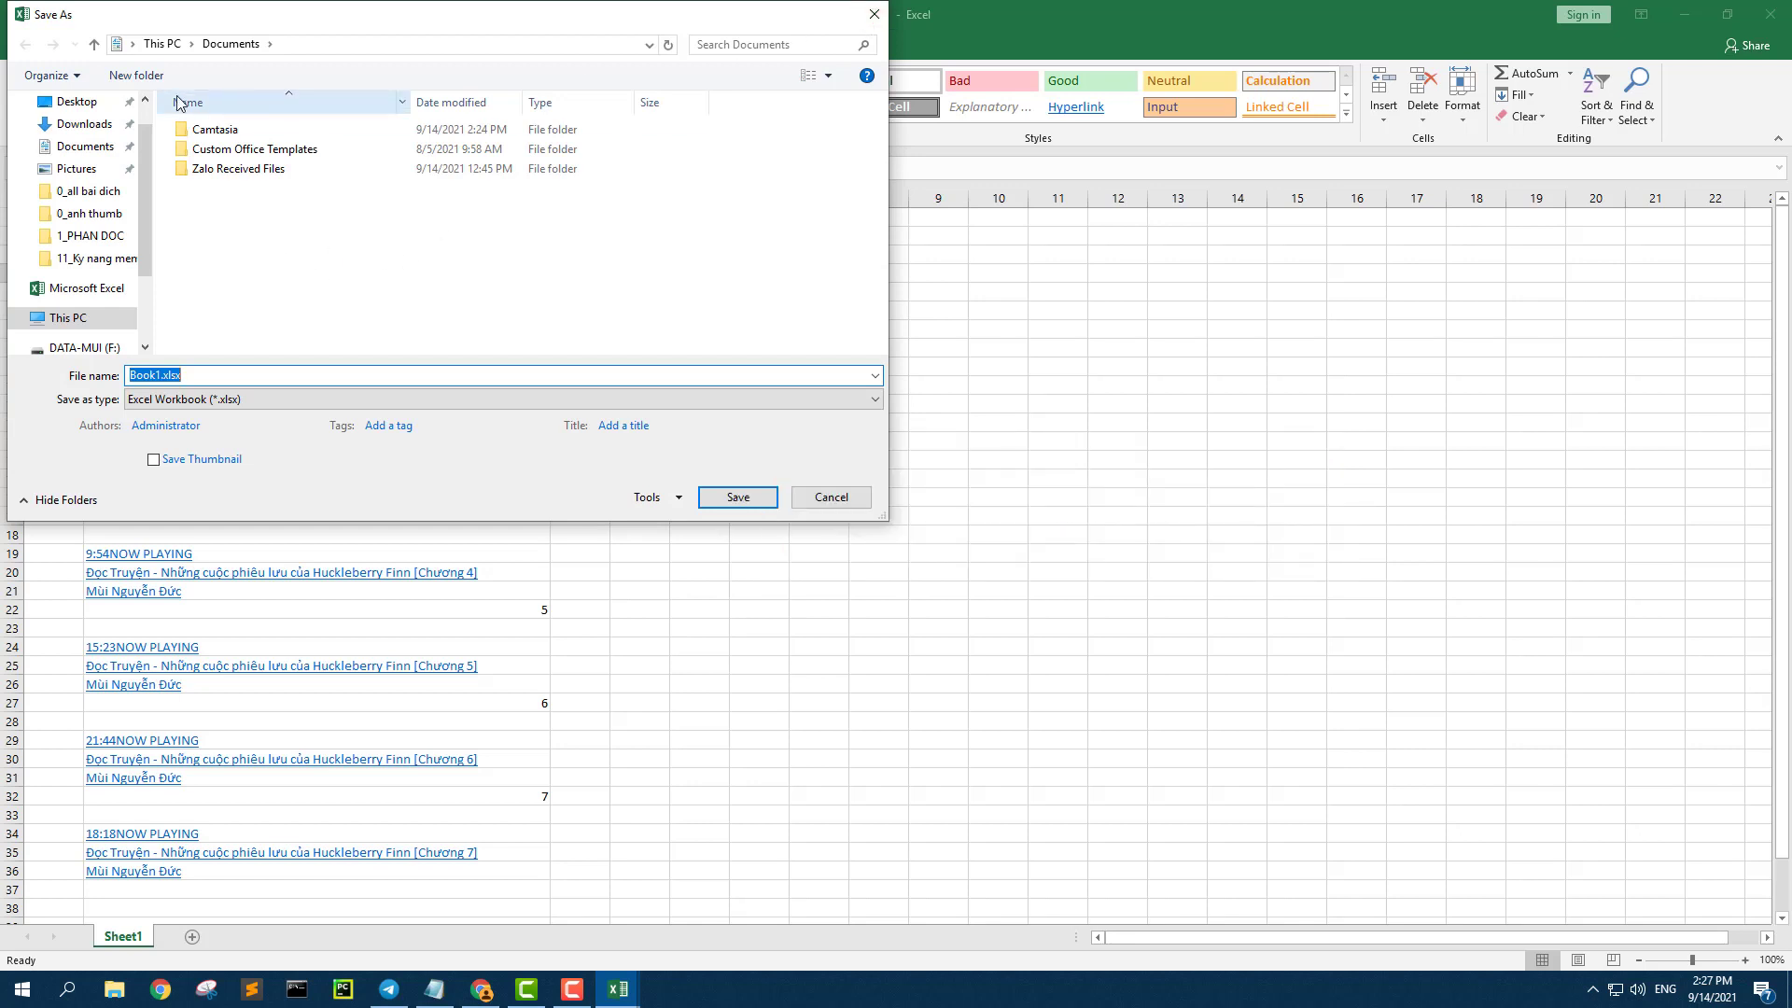
pyautogui.click(65, 126)
pyautogui.click(738, 497)
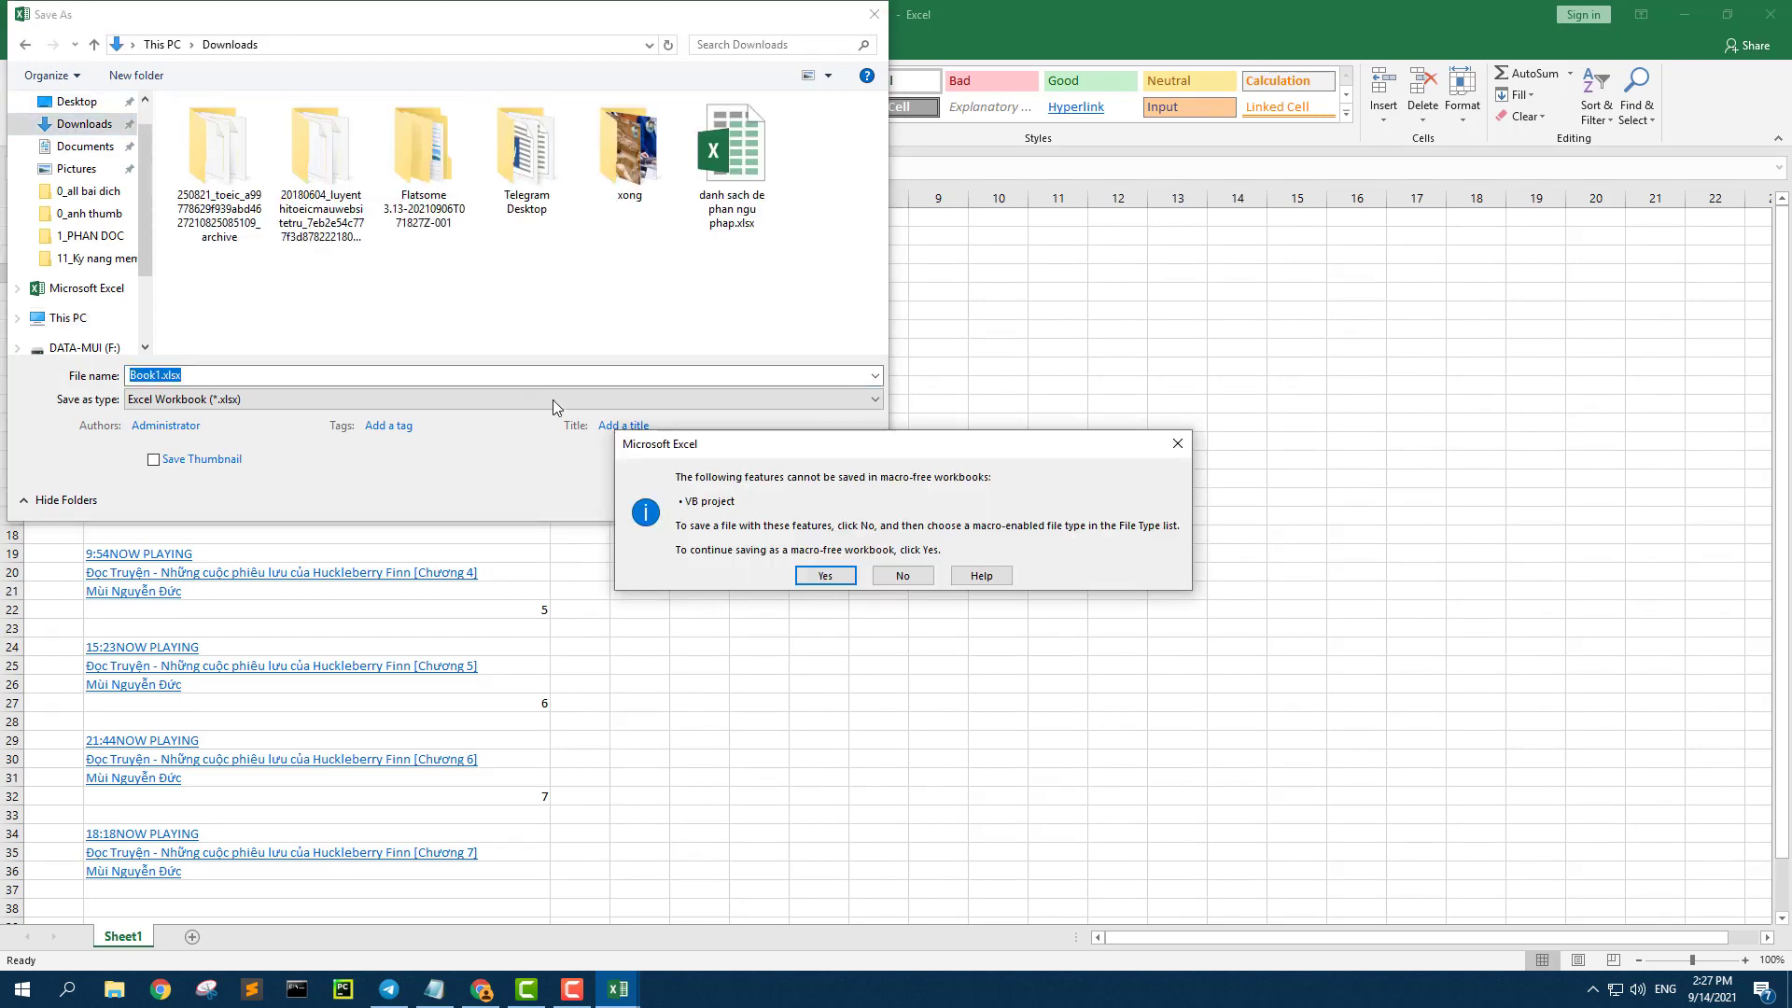
pyautogui.click(826, 575)
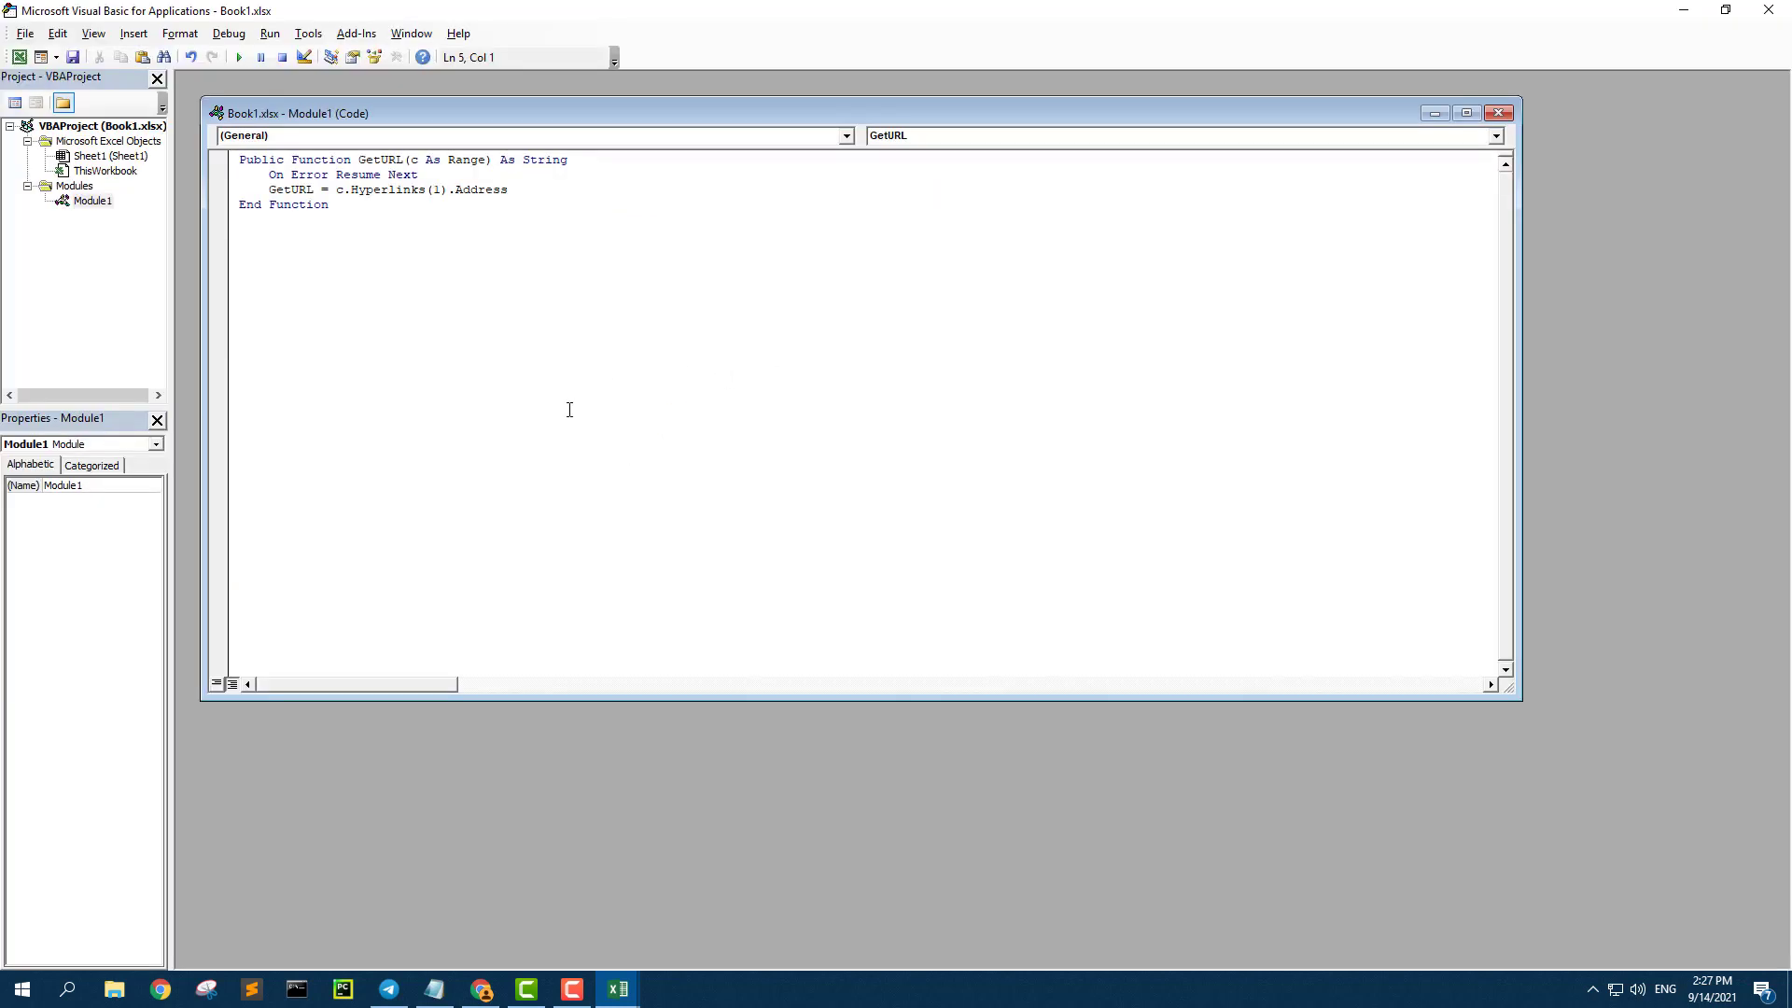
# Enter =GetURL(RC[-2]) in R4C4 to extract the first chapter's link
pyautogui.click(522, 920)
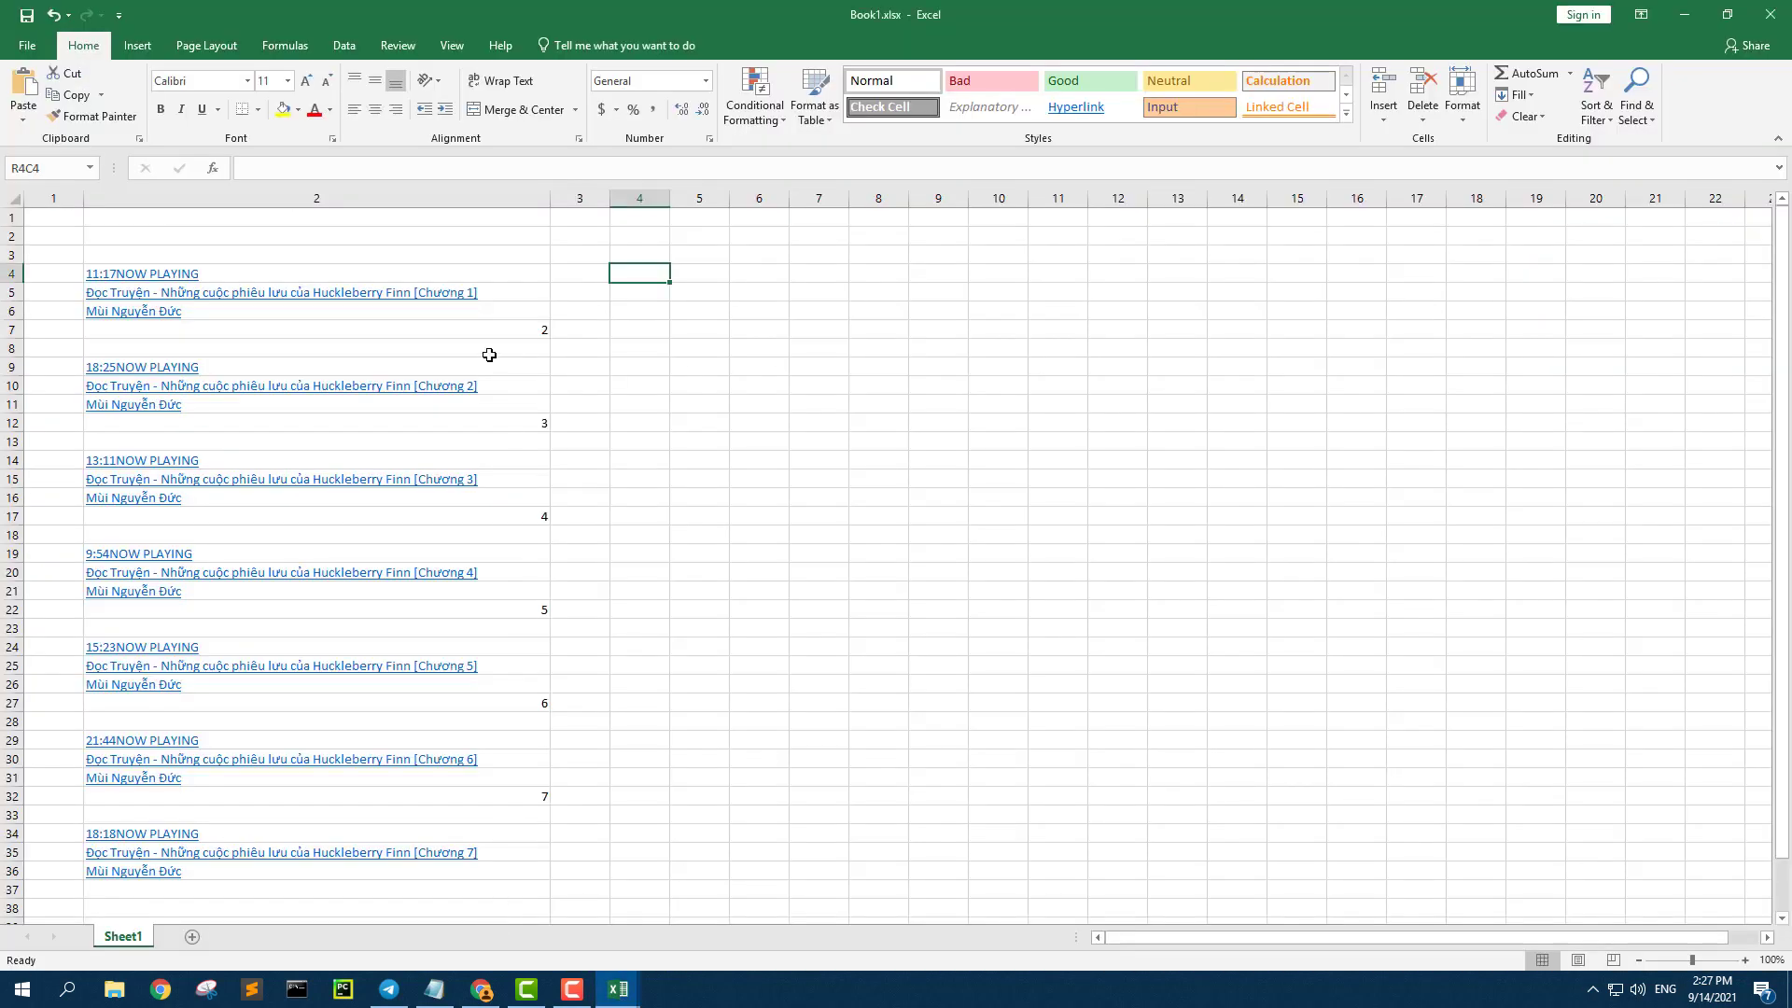
pyautogui.click(641, 272)
pyautogui.write('=get')
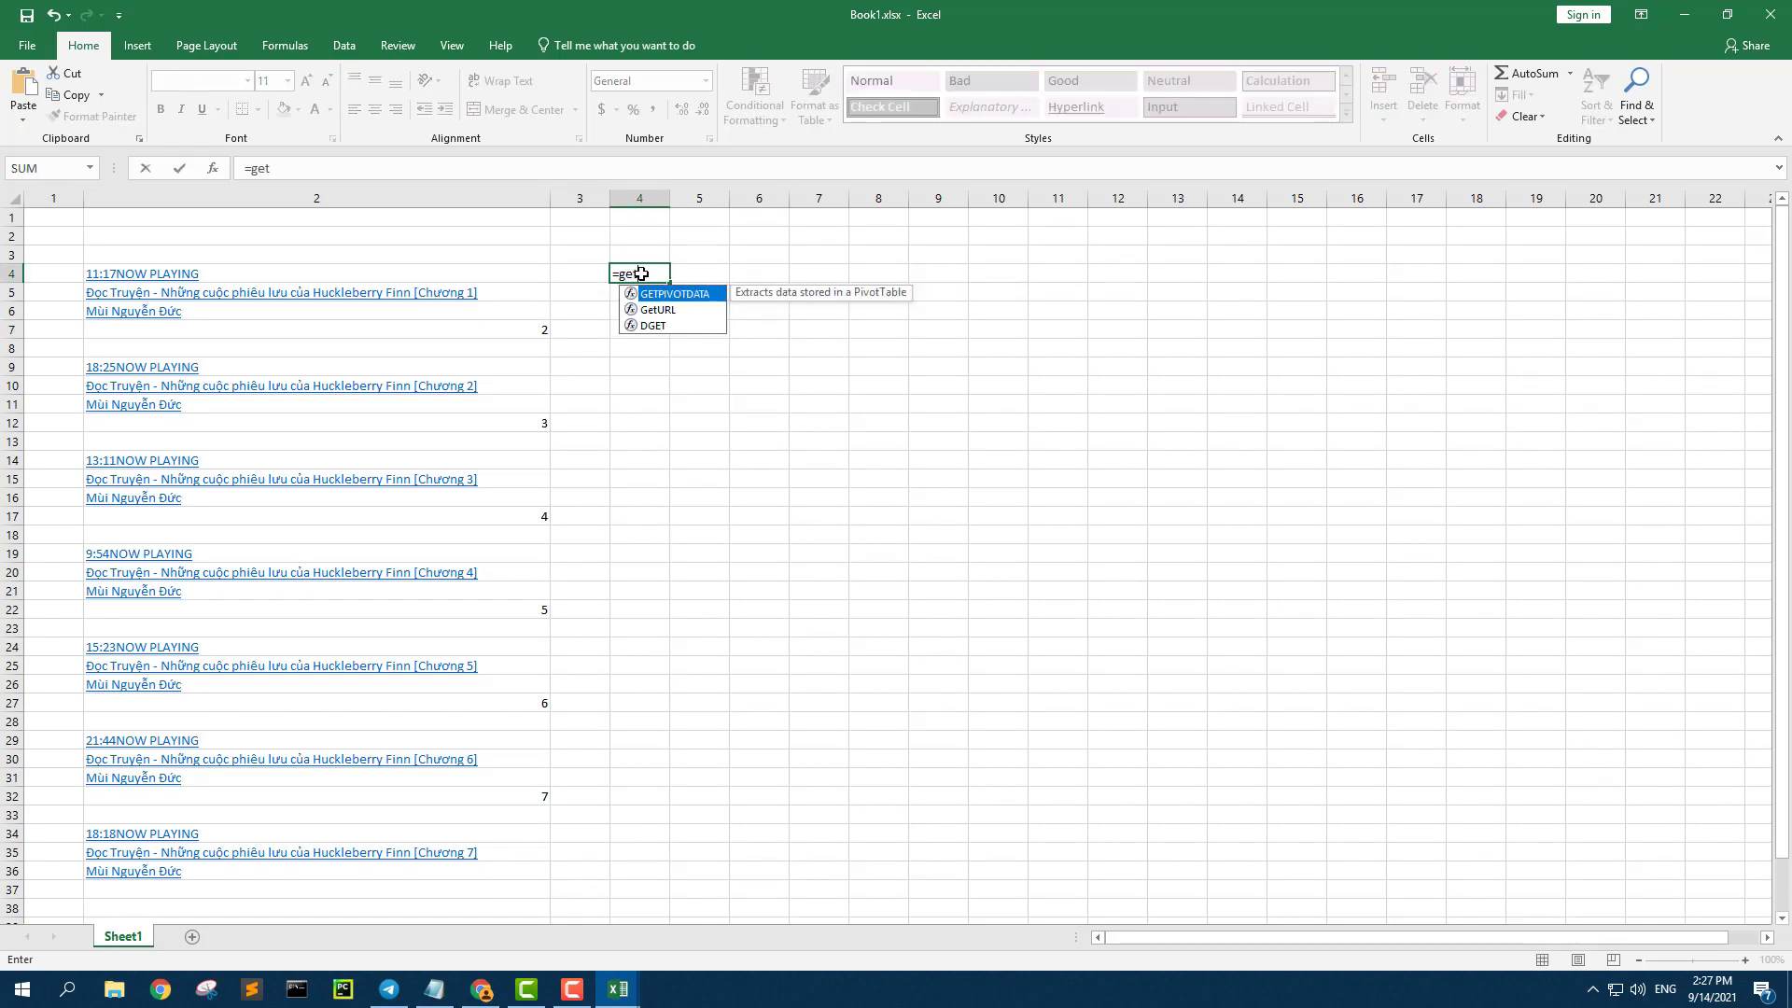
pyautogui.click(654, 312)
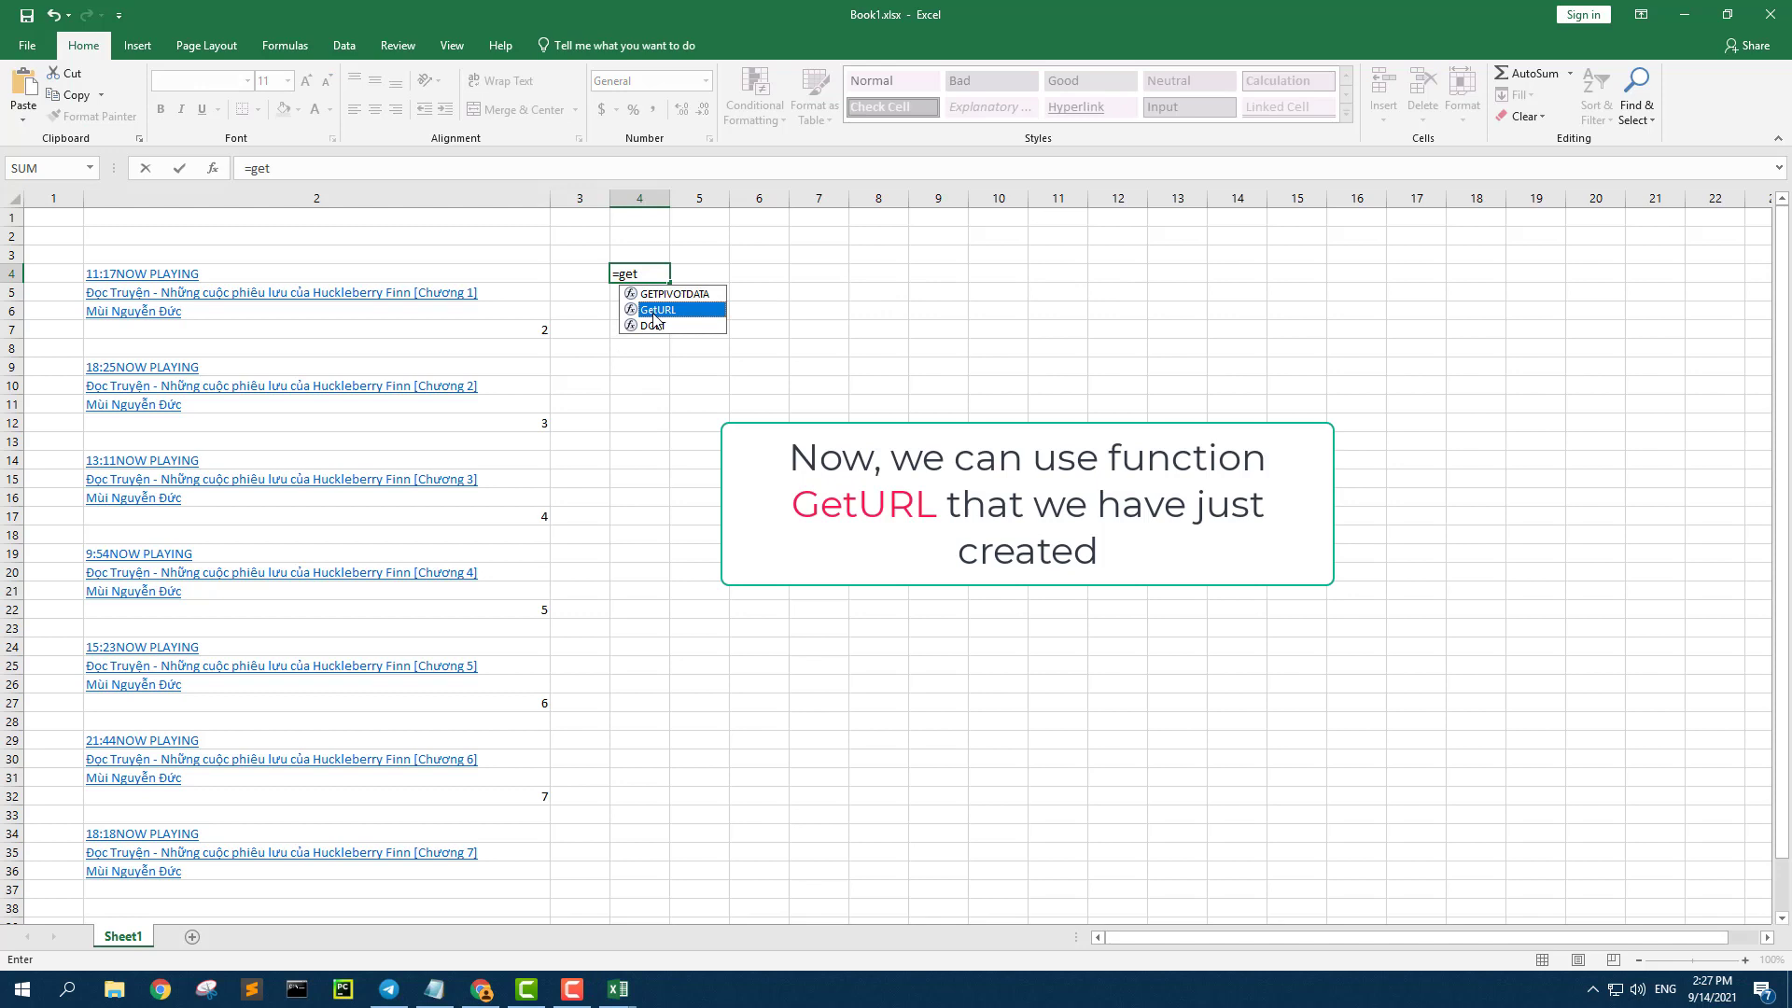
pyautogui.doubleClick(654, 314)
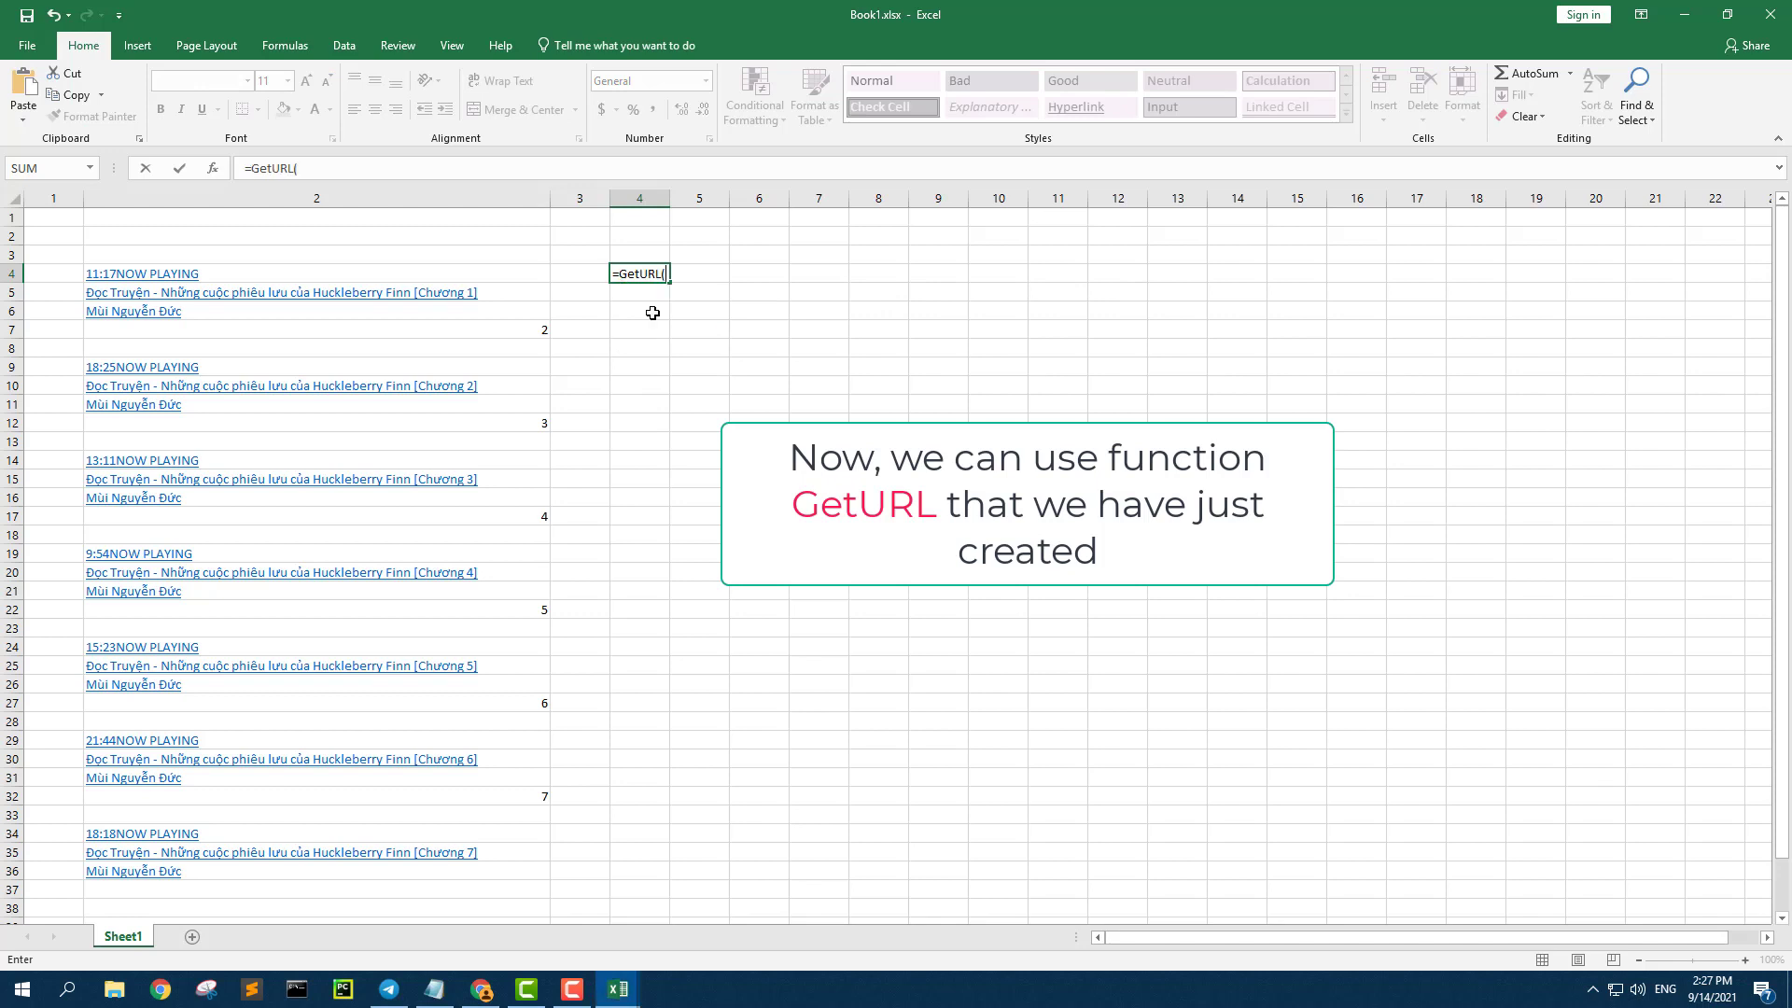
pyautogui.click(266, 273)
pyautogui.press('Return')
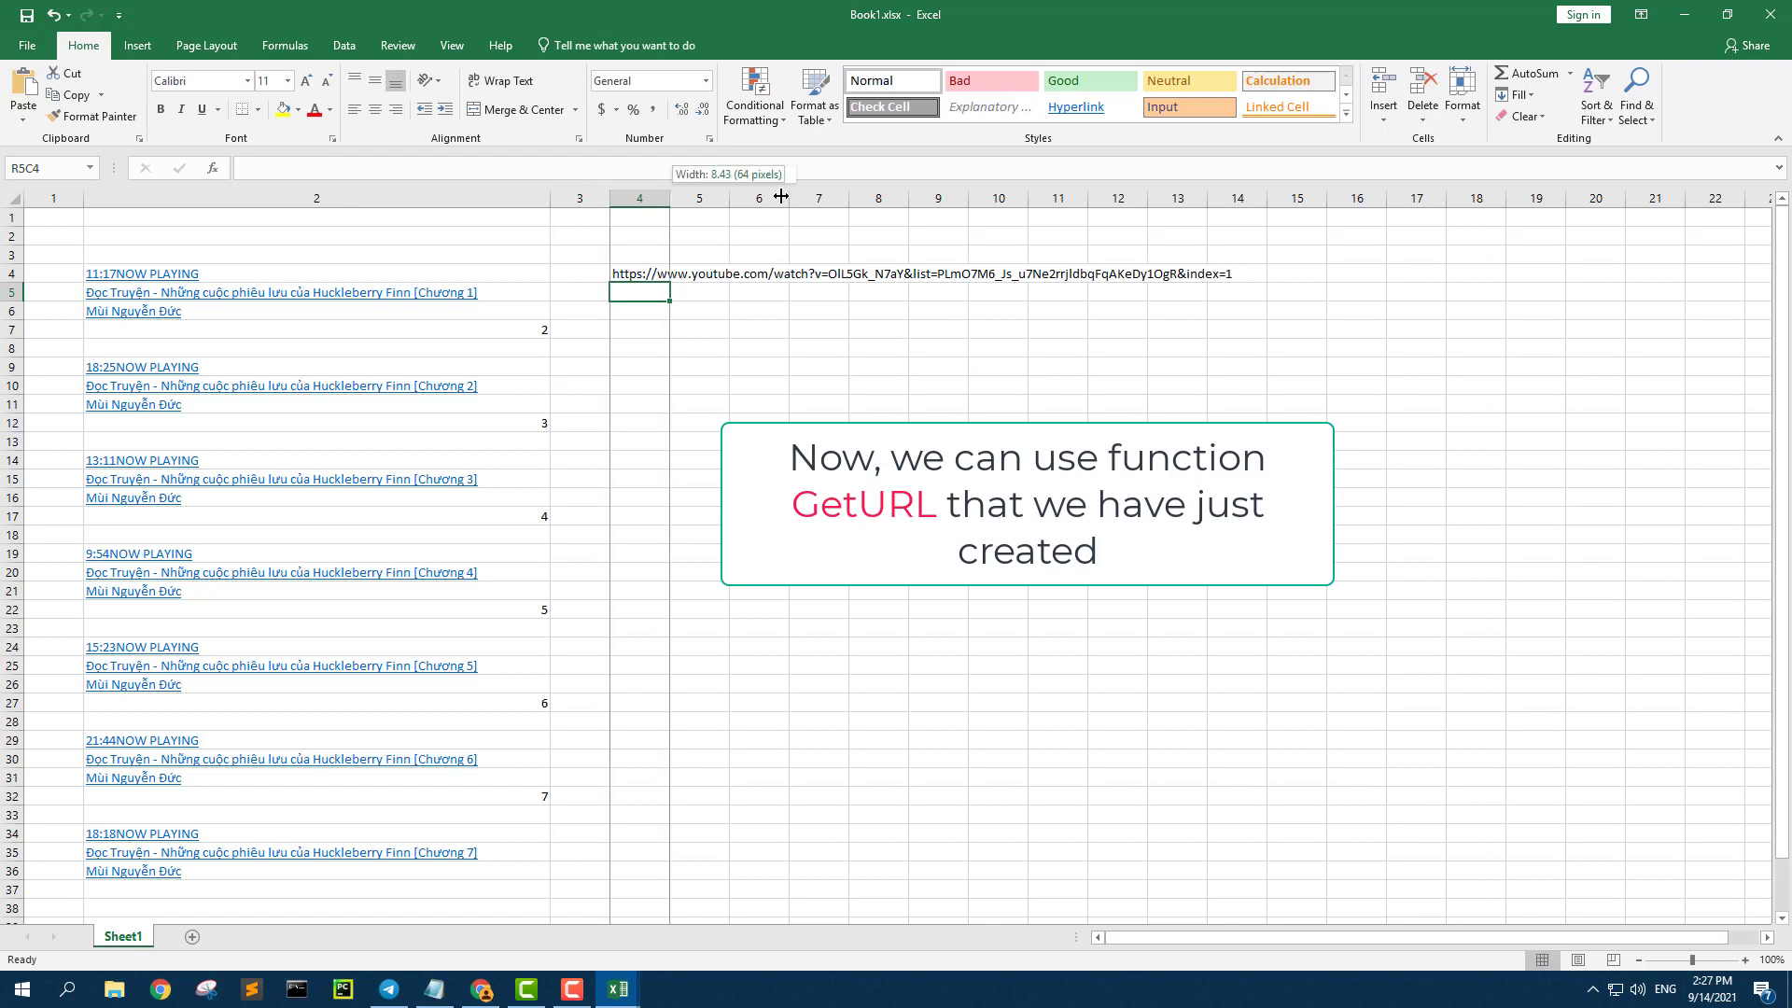
# Widen column 4 and fill the GetURL formula down to row 37
pyautogui.moveTo(672, 197); pyautogui.dragTo(779, 197)
pyautogui.click(762, 277)
pyautogui.moveTo(780, 286); pyautogui.dragTo(780, 898)
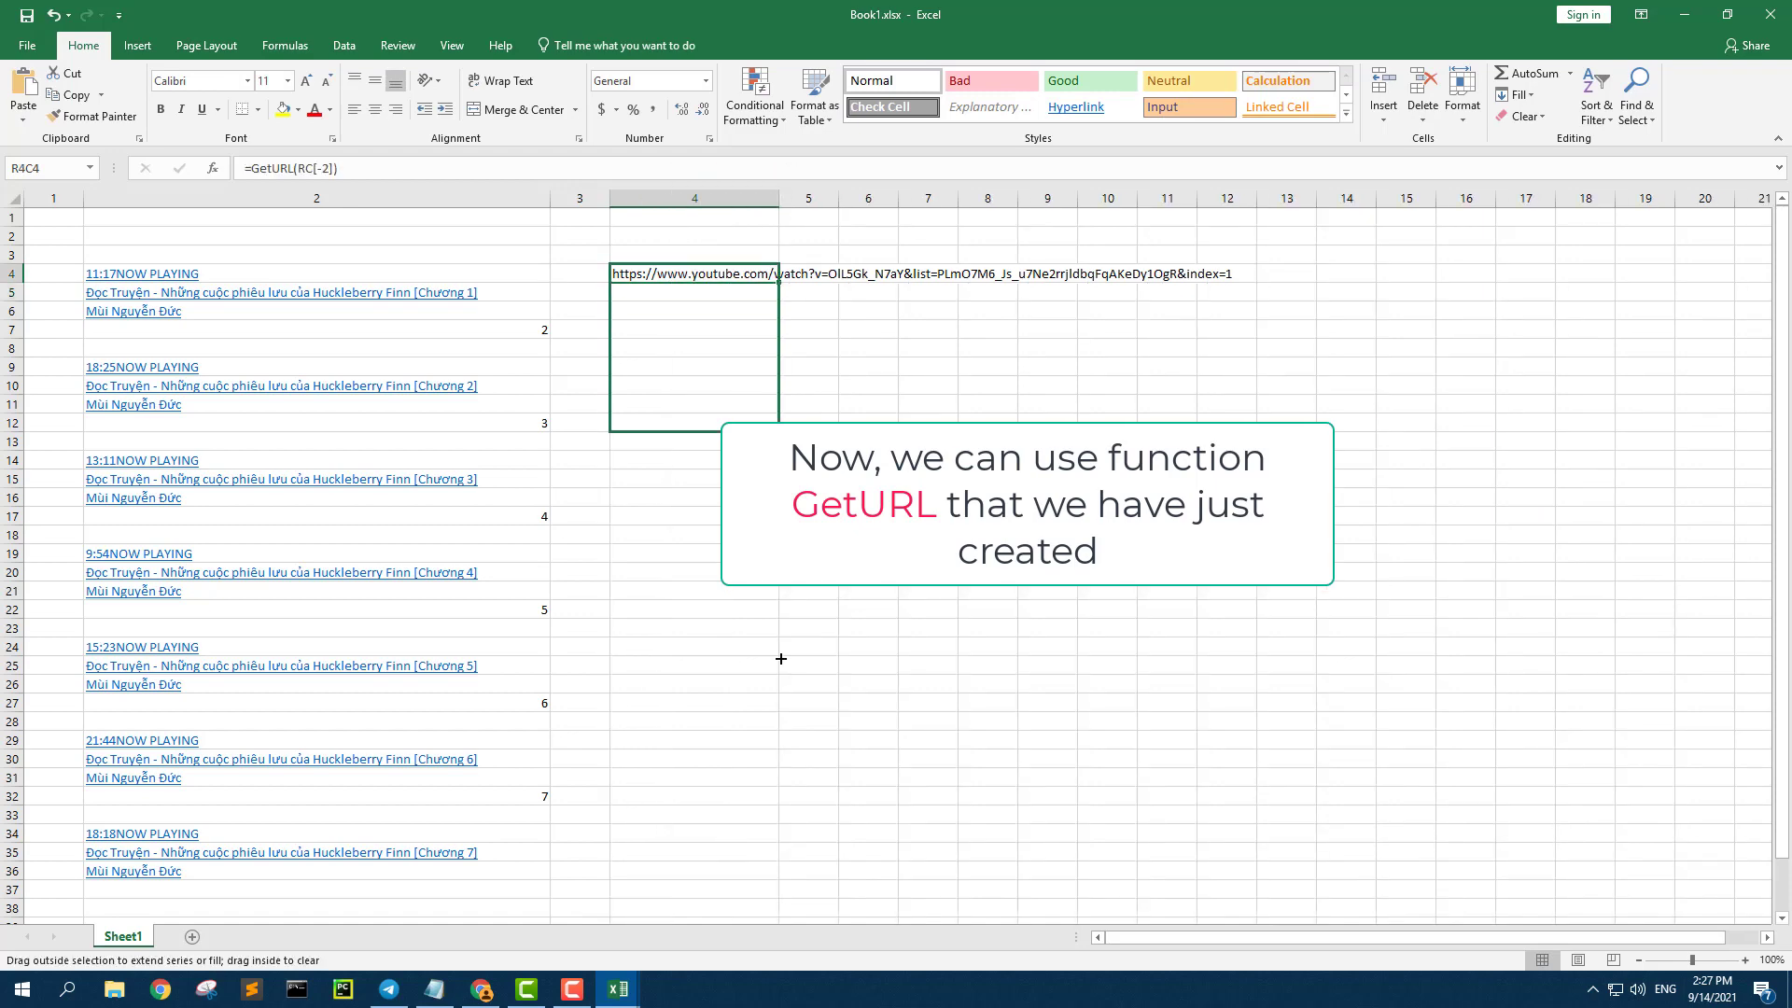
pyautogui.click(1358, 387)
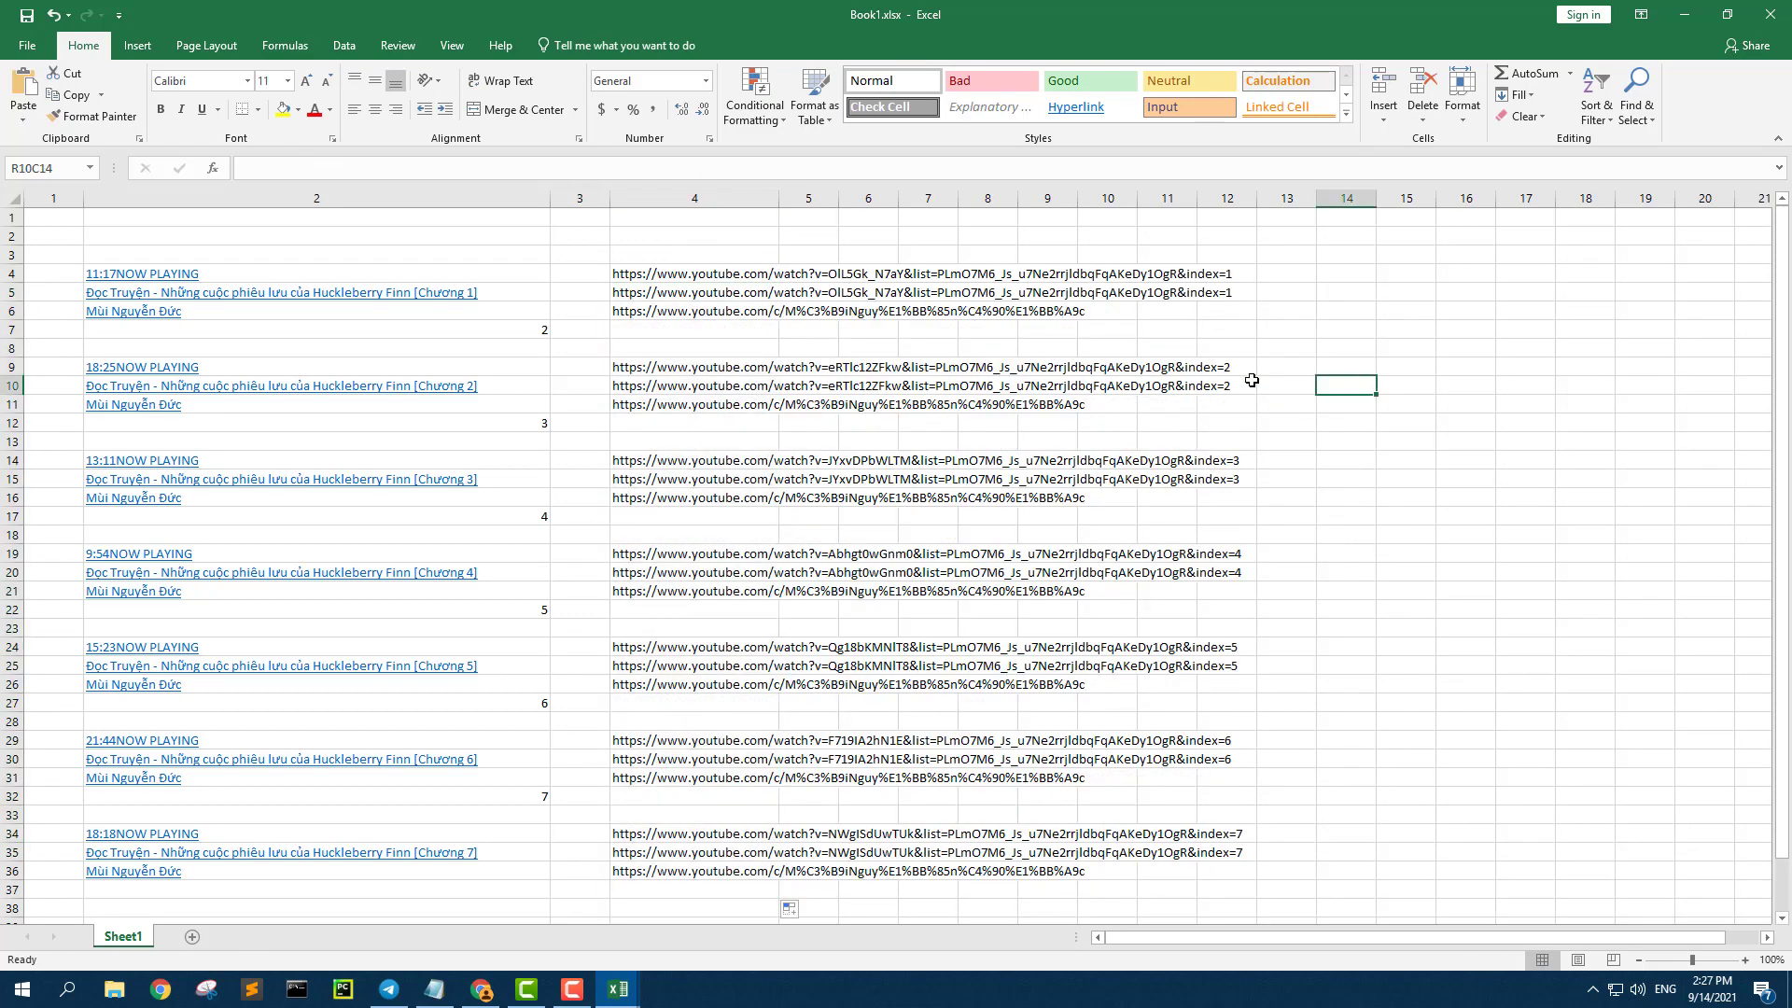
# Copy the whole column 4 of URLs and add a new blank Sheet2
pyautogui.moveTo(674, 244); pyautogui.dragTo(693, 696)
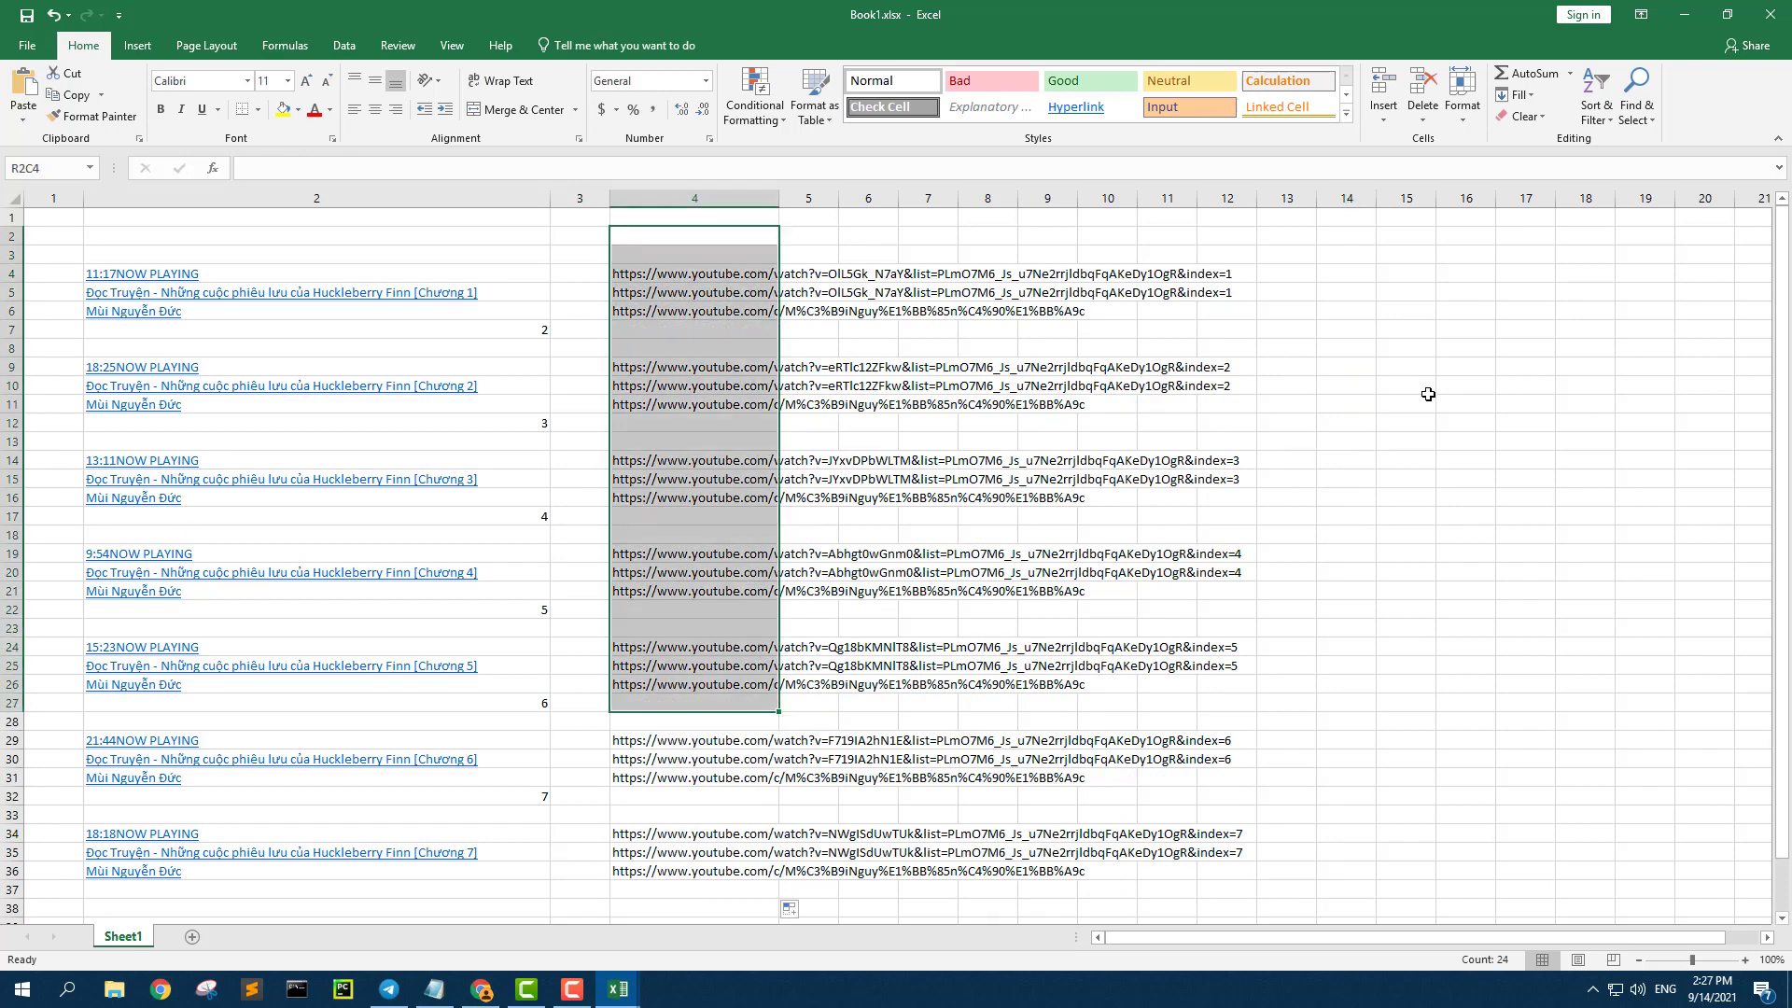
pyautogui.click(1428, 388)
pyautogui.click(669, 243)
pyautogui.click(679, 200)
pyautogui.hotkey('ctrl', 'c')
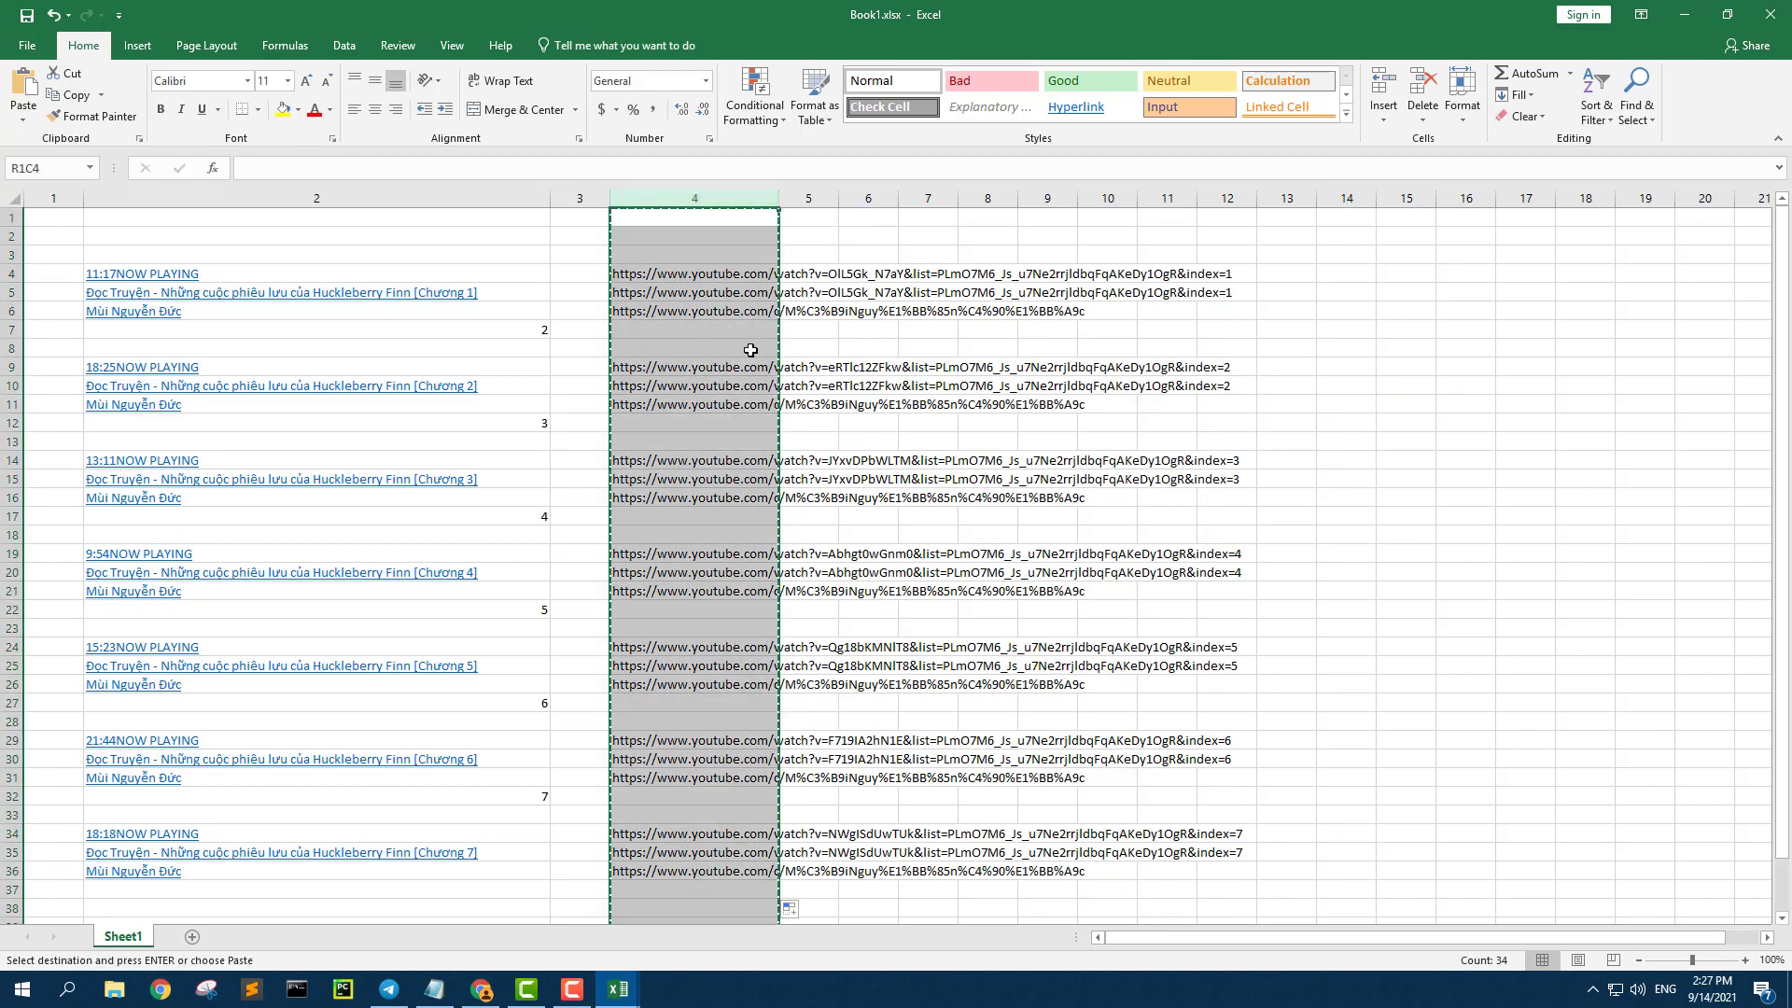
pyautogui.click(192, 936)
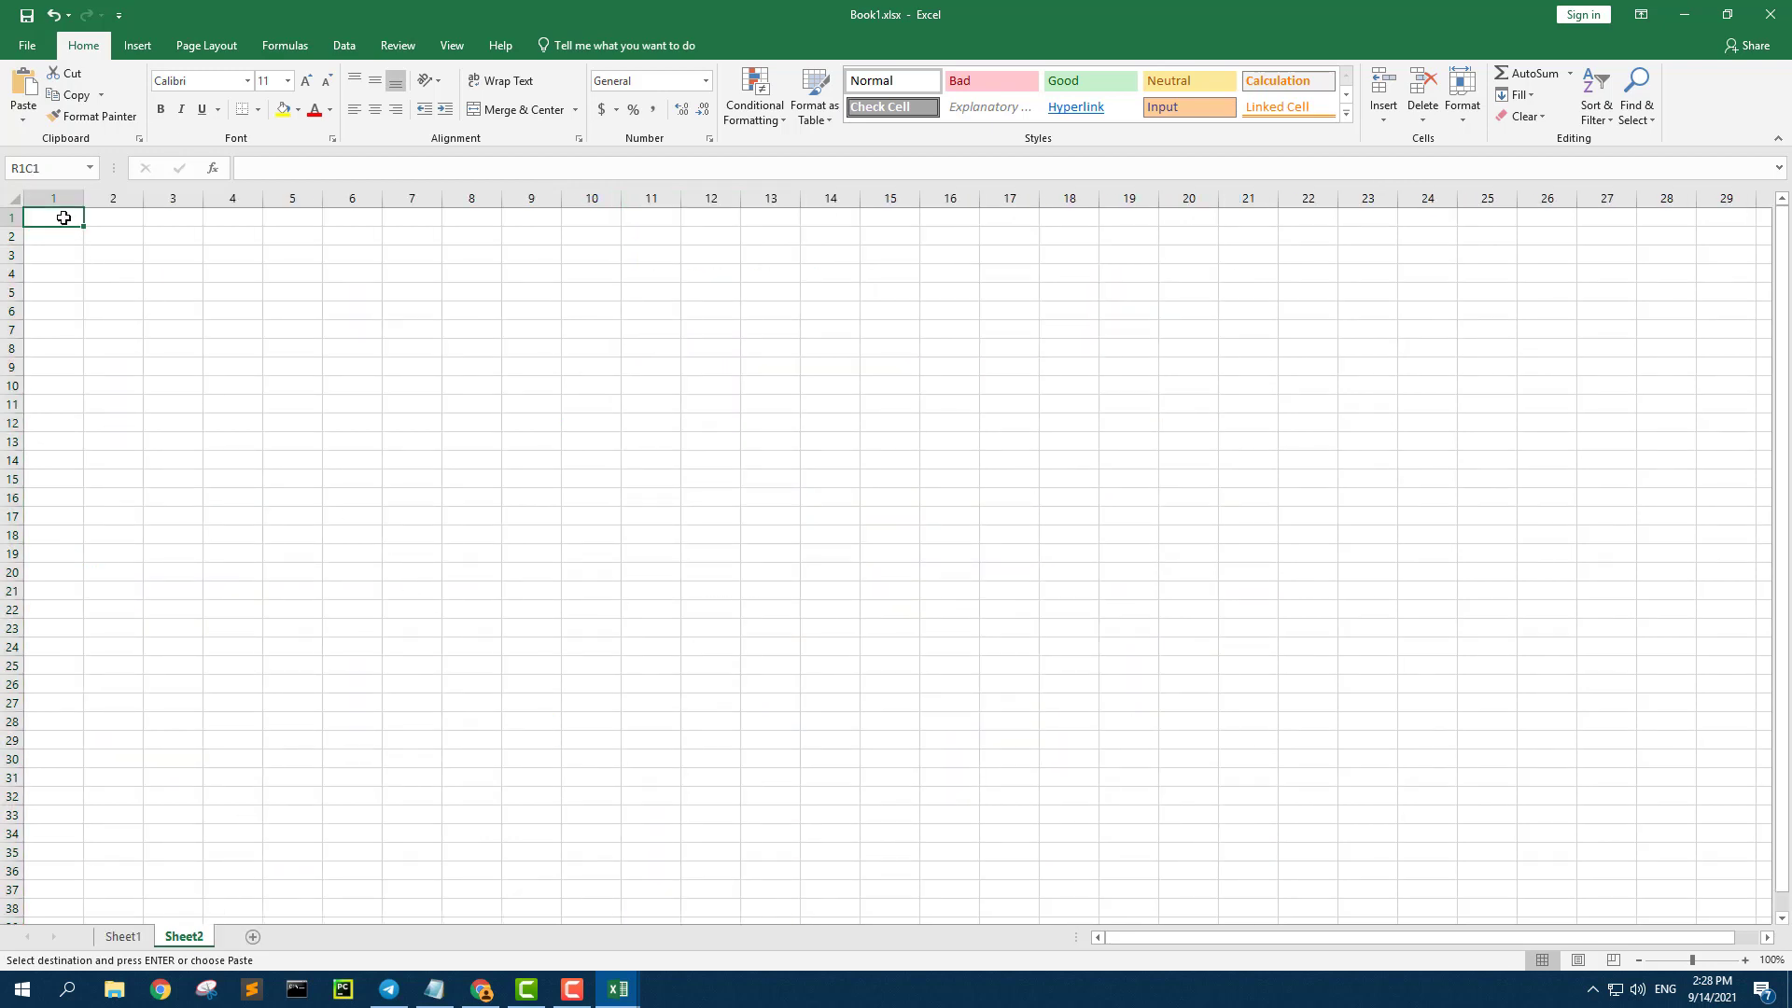
# Widen Sheet2's column 1 and paste the copied URLs into R1C1 as values only
pyautogui.click(155, 313)
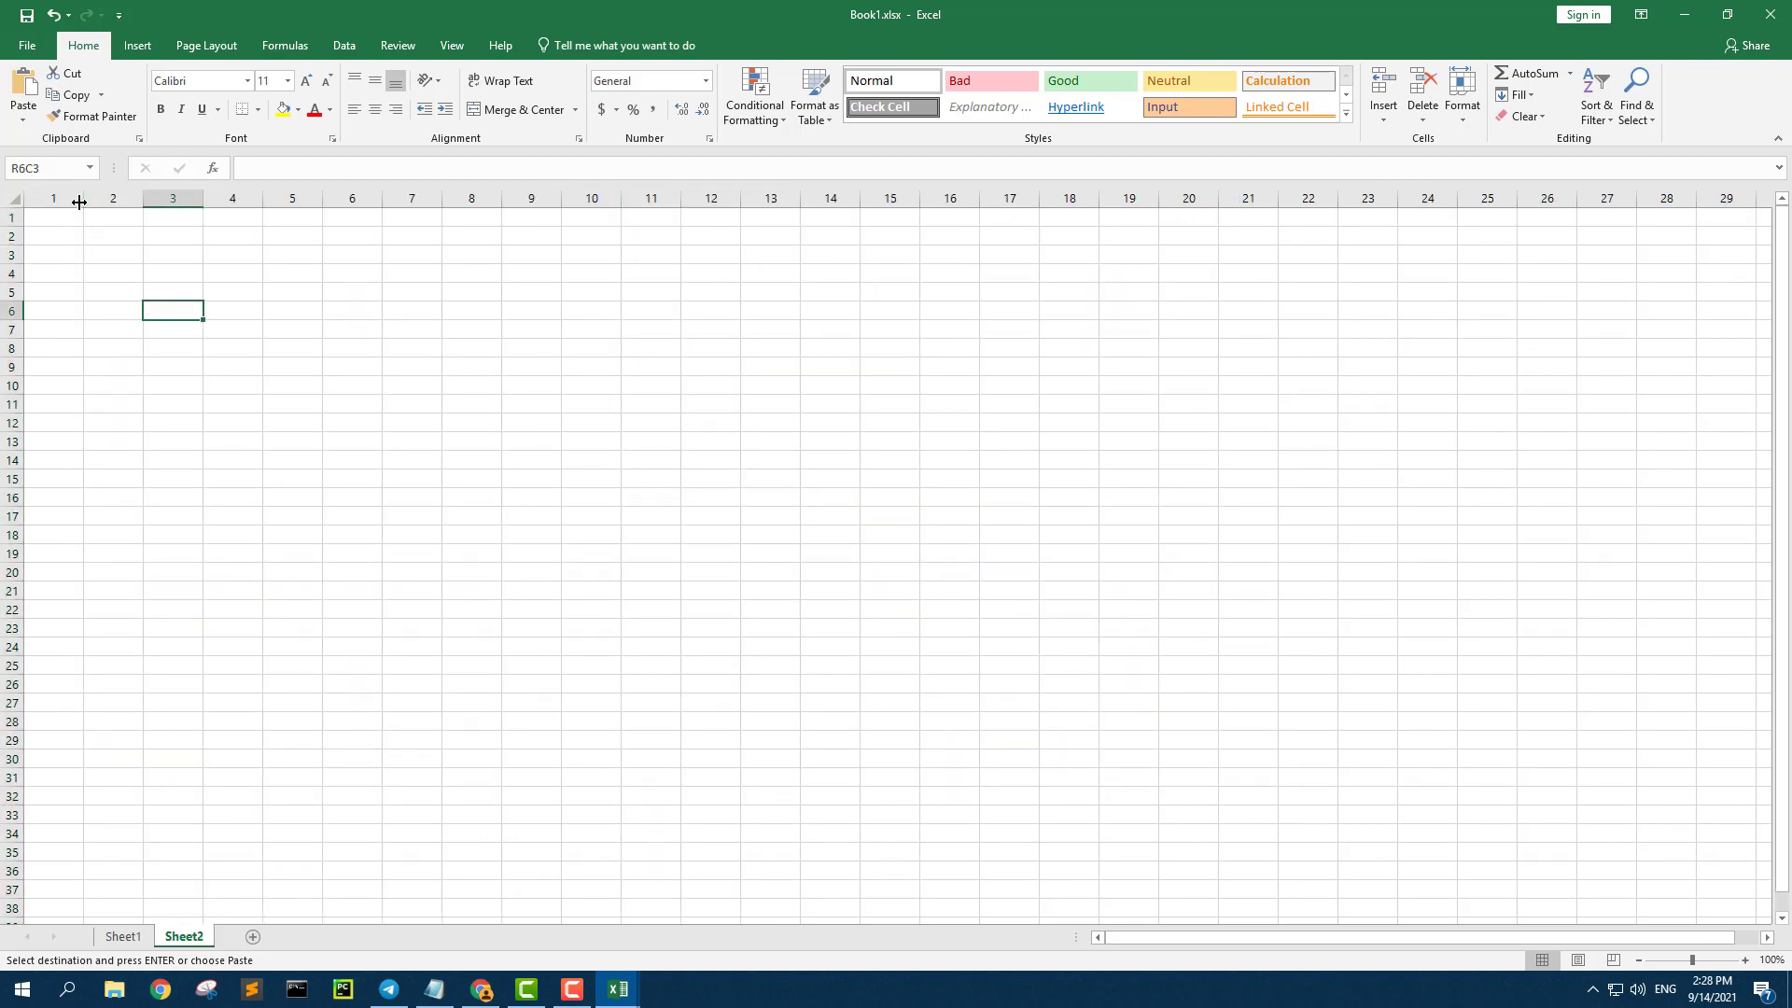
pyautogui.moveTo(83, 198); pyautogui.dragTo(175, 214)
pyautogui.click(70, 223)
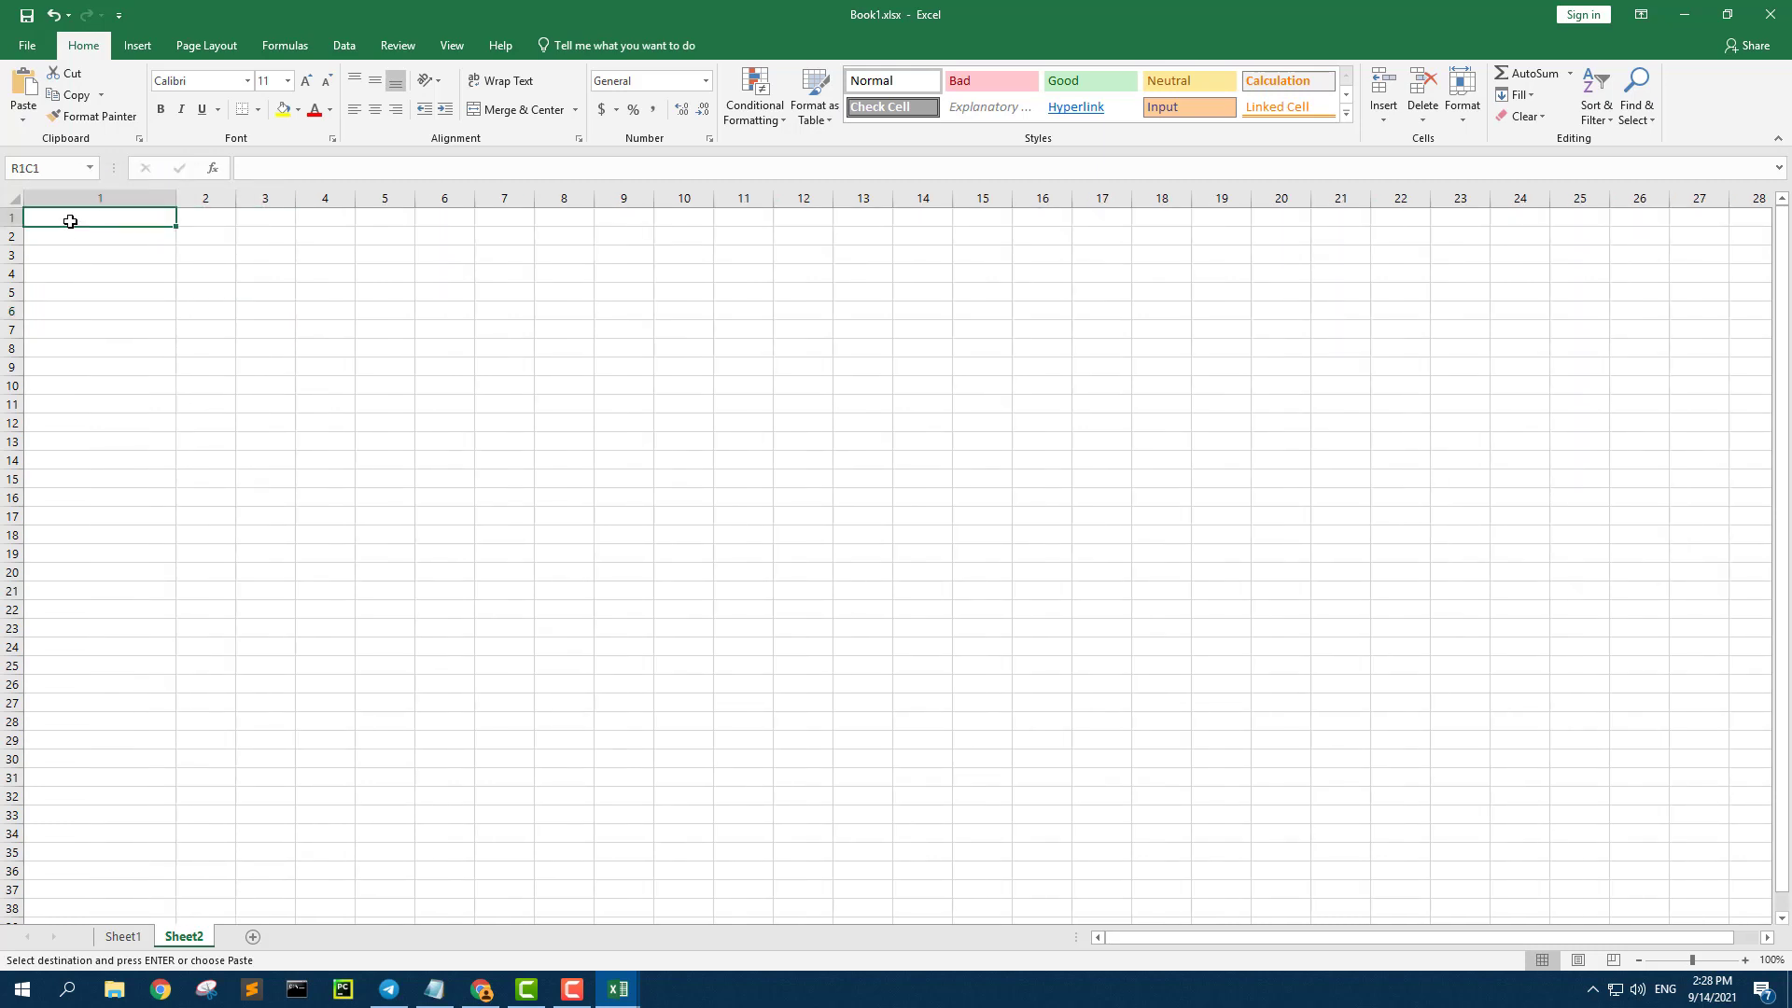
pyautogui.rightClick(70, 223)
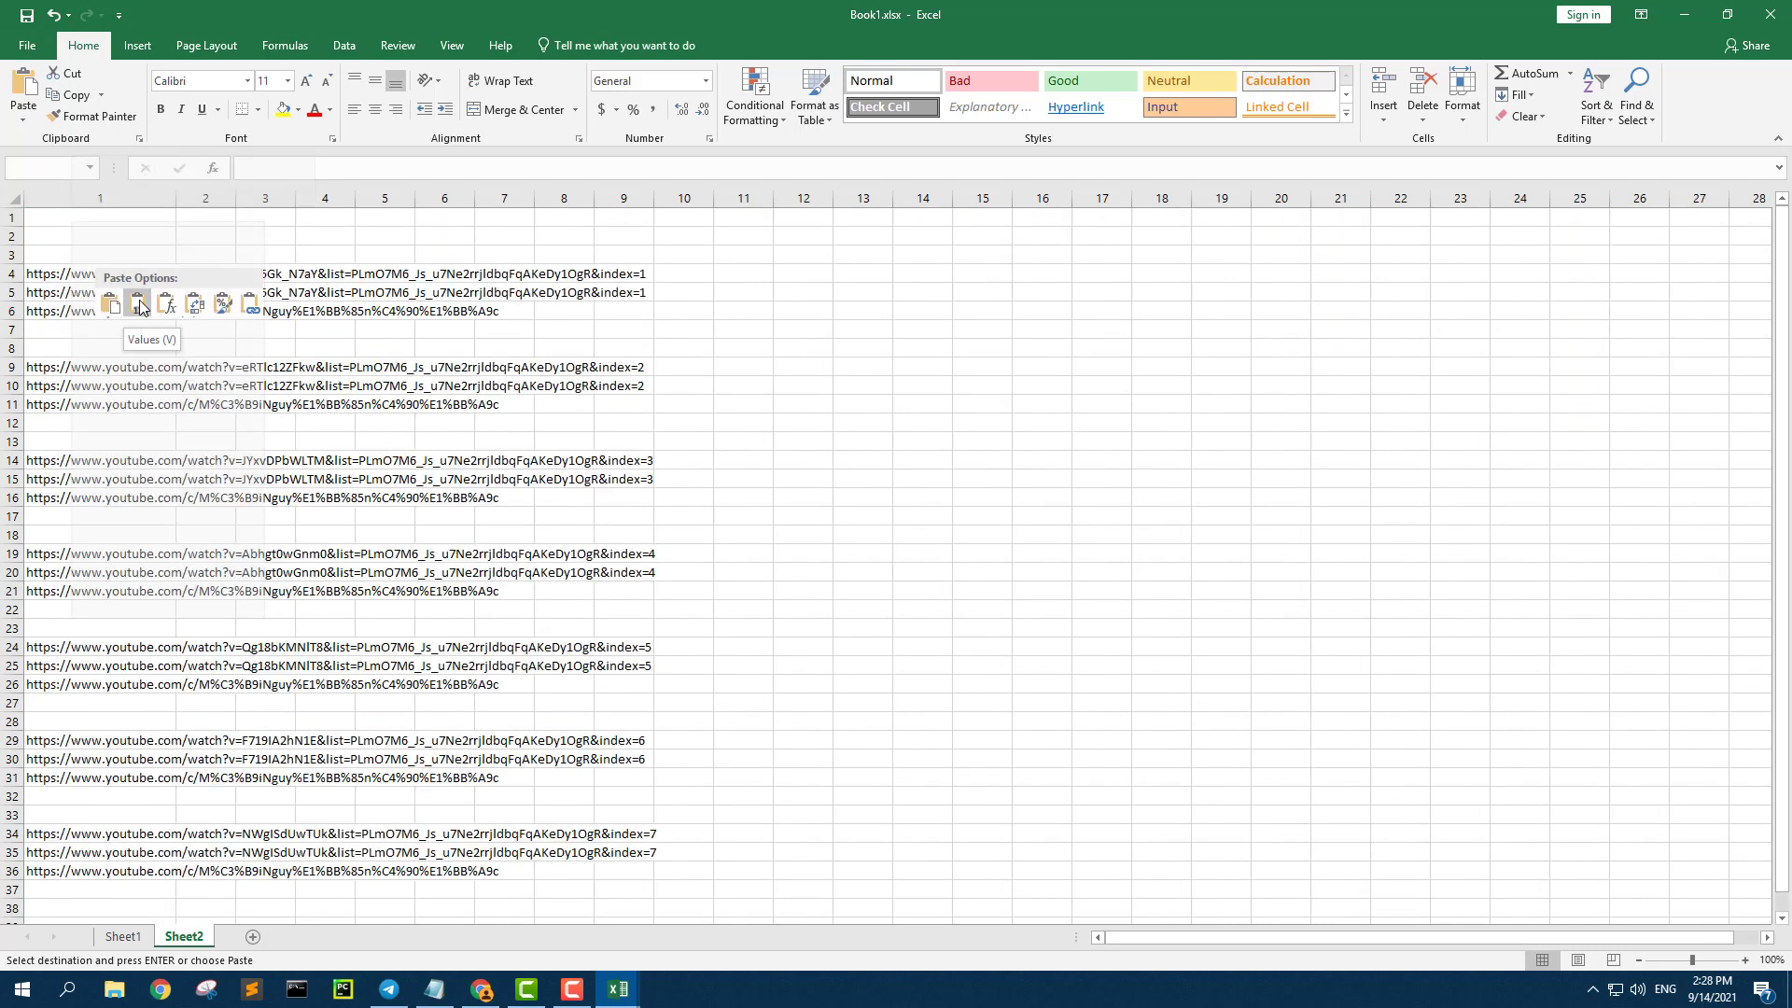
pyautogui.click(140, 307)
pyautogui.click(883, 383)
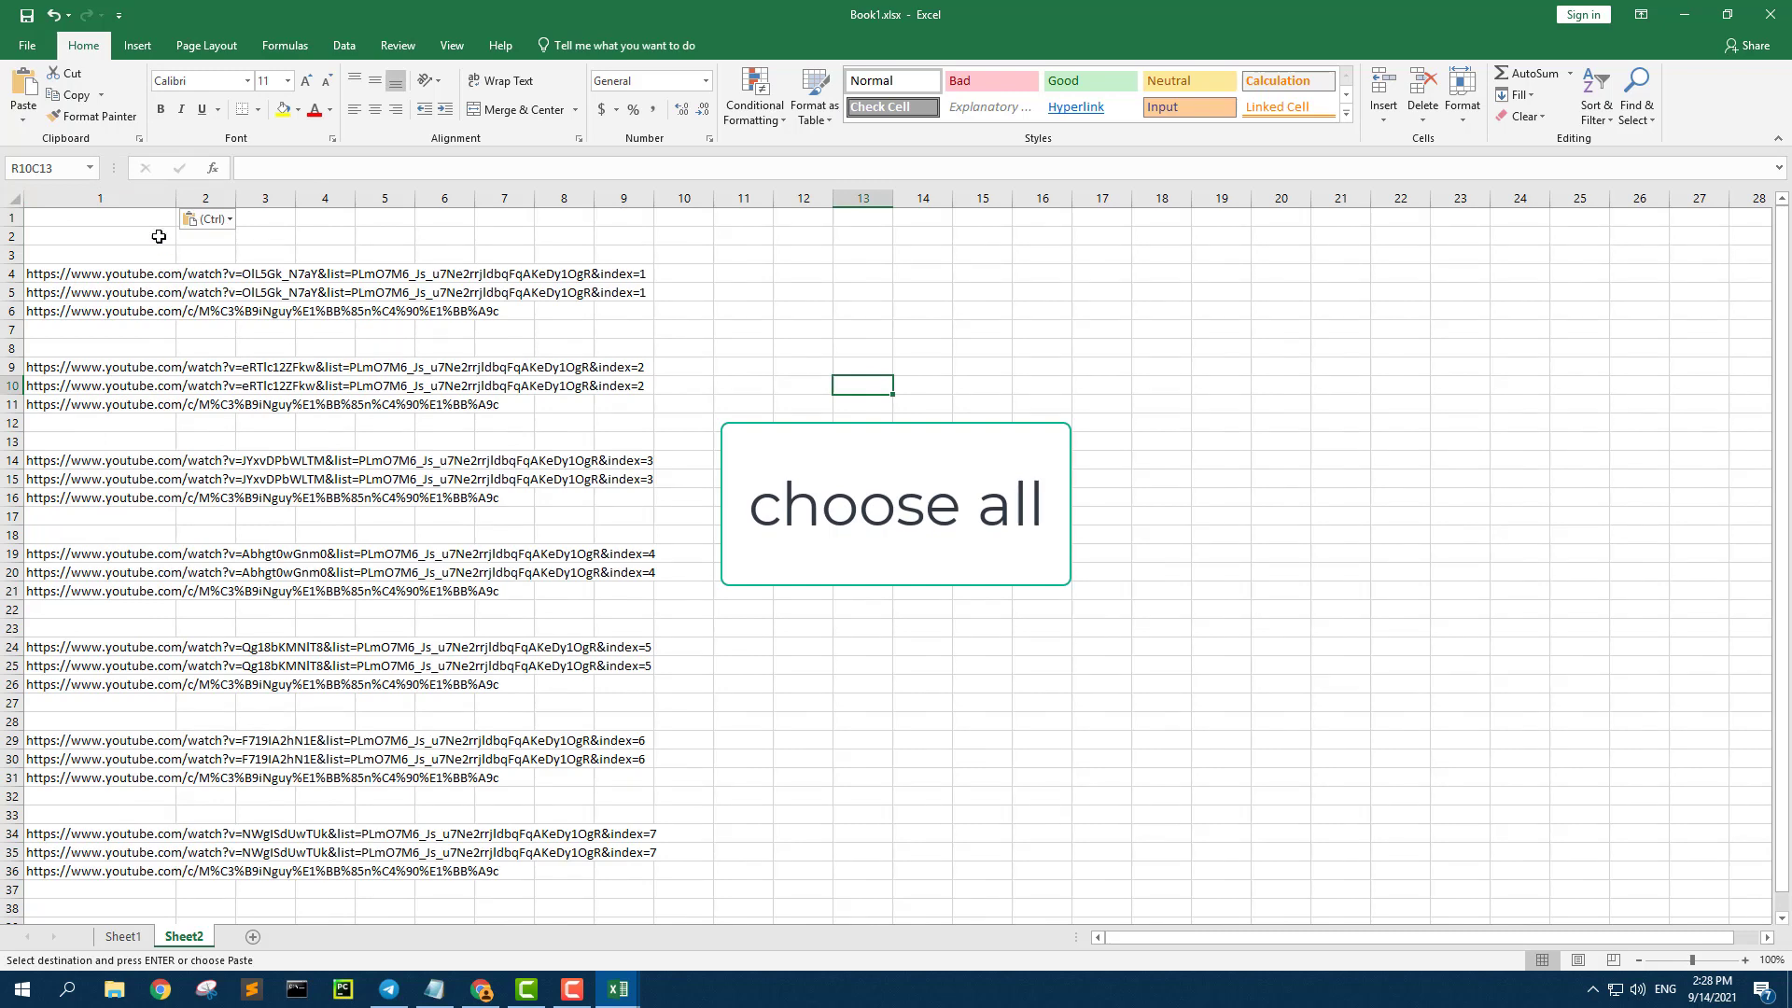
pyautogui.click(120, 198)
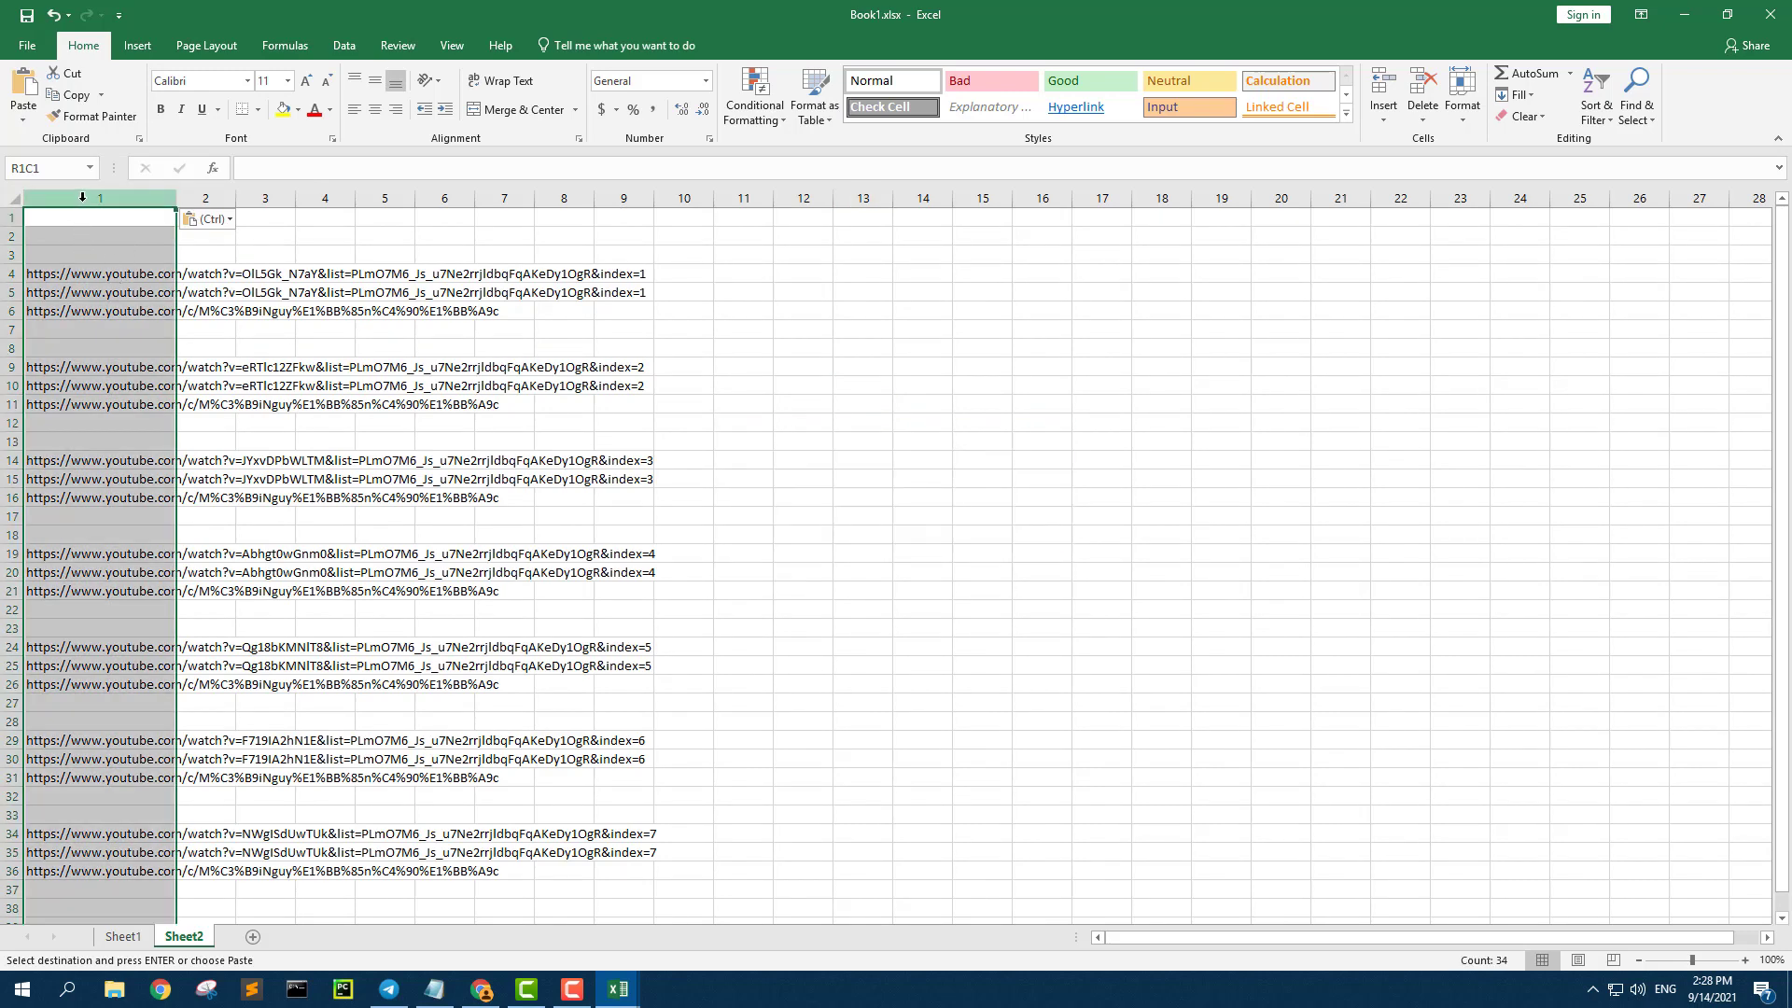
# Run Data > Remove Duplicates on column 1 and acknowledge the results message
pyautogui.click(347, 42)
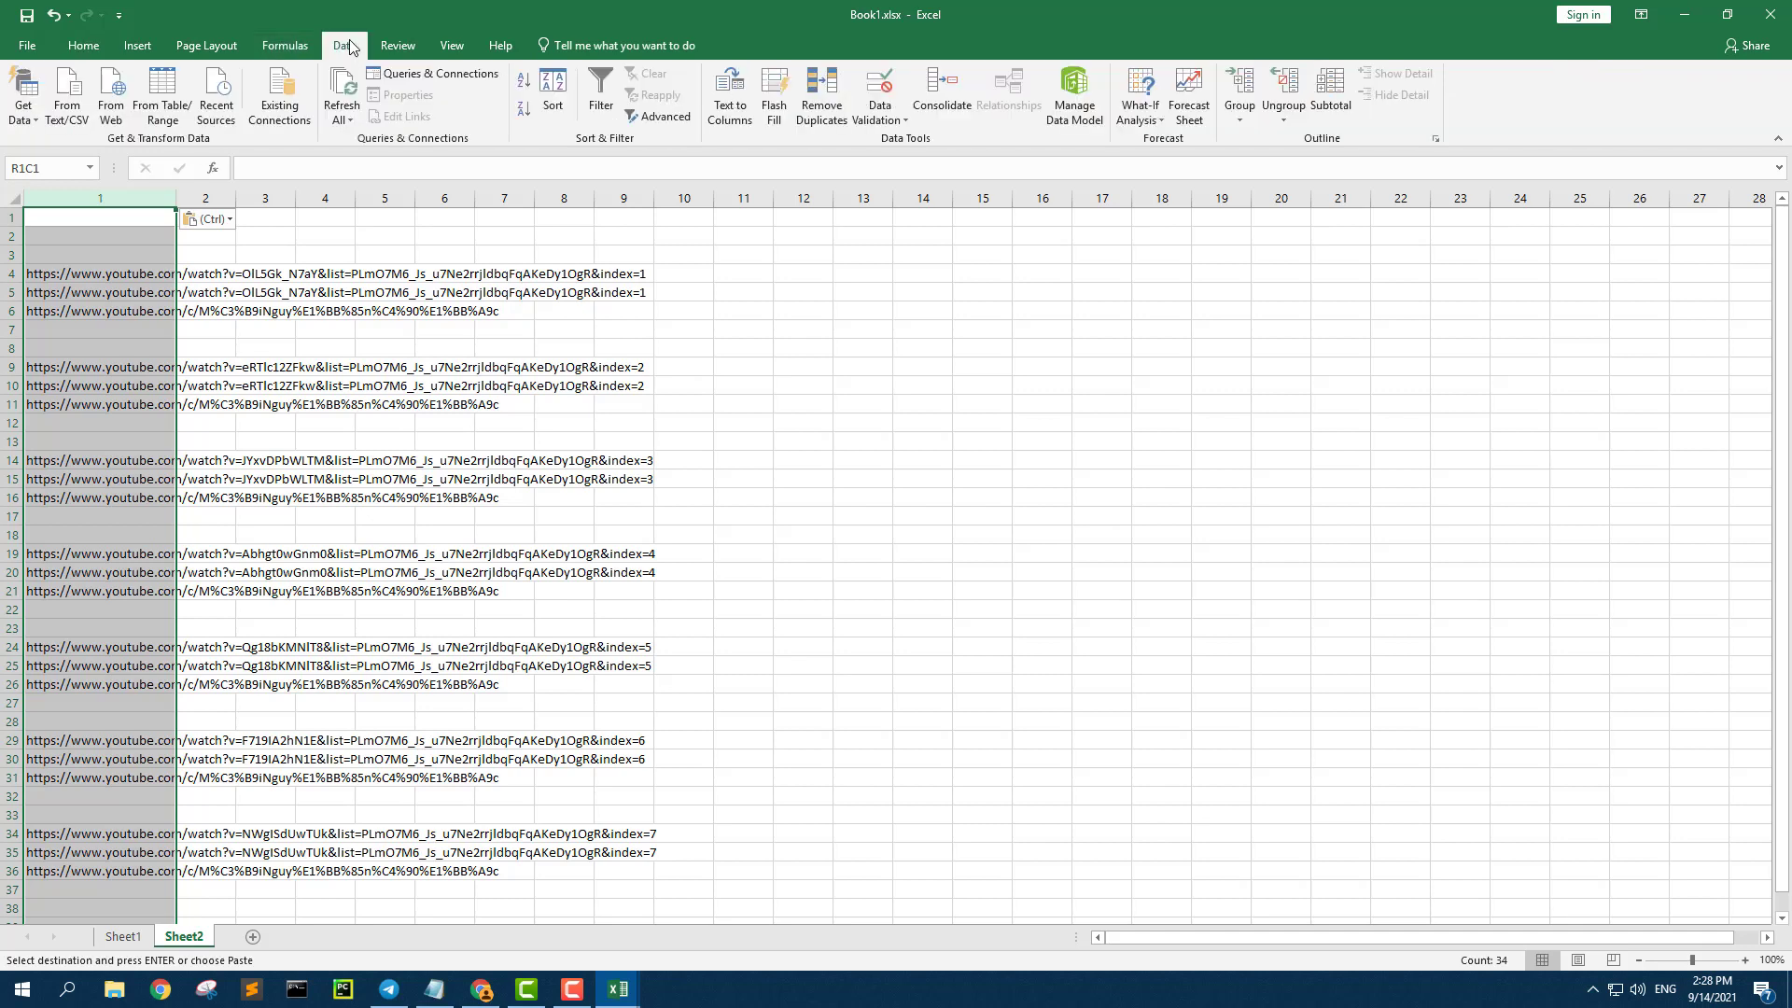
pyautogui.click(833, 104)
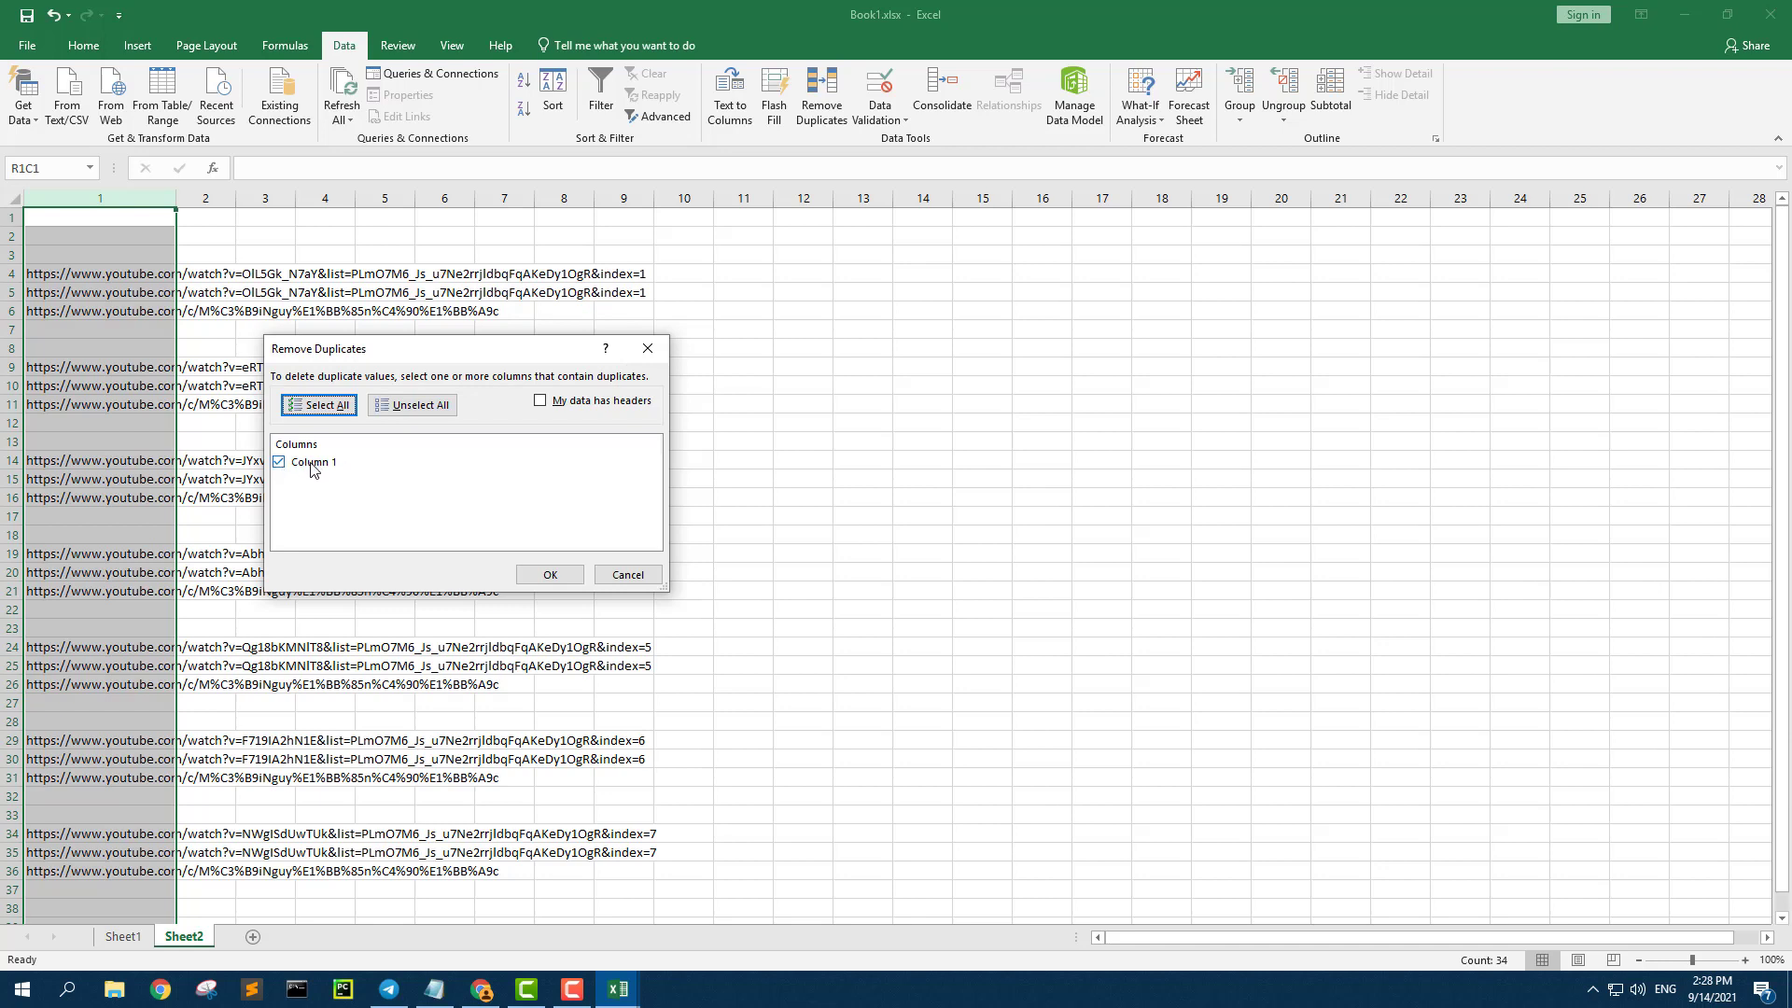
pyautogui.click(551, 575)
pyautogui.click(902, 546)
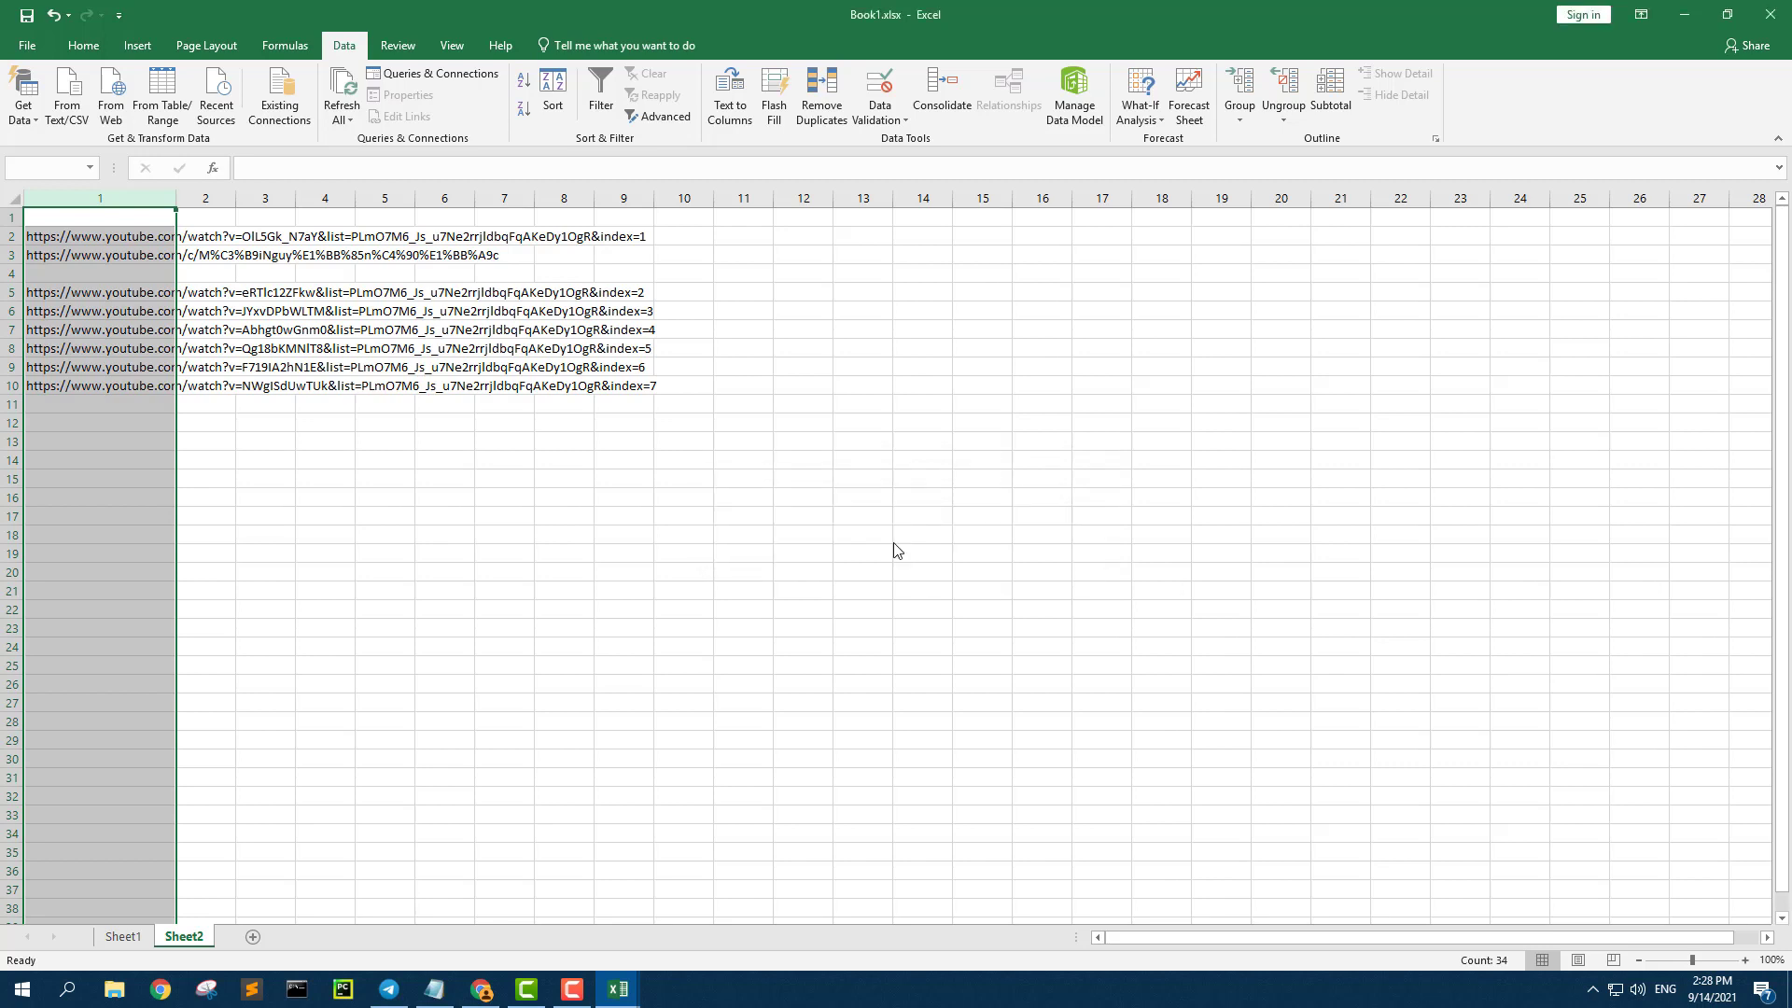
pyautogui.click(518, 530)
# Widen column 1 so the full YouTube URLs are visible
pyautogui.moveTo(175, 198); pyautogui.dragTo(913, 198)
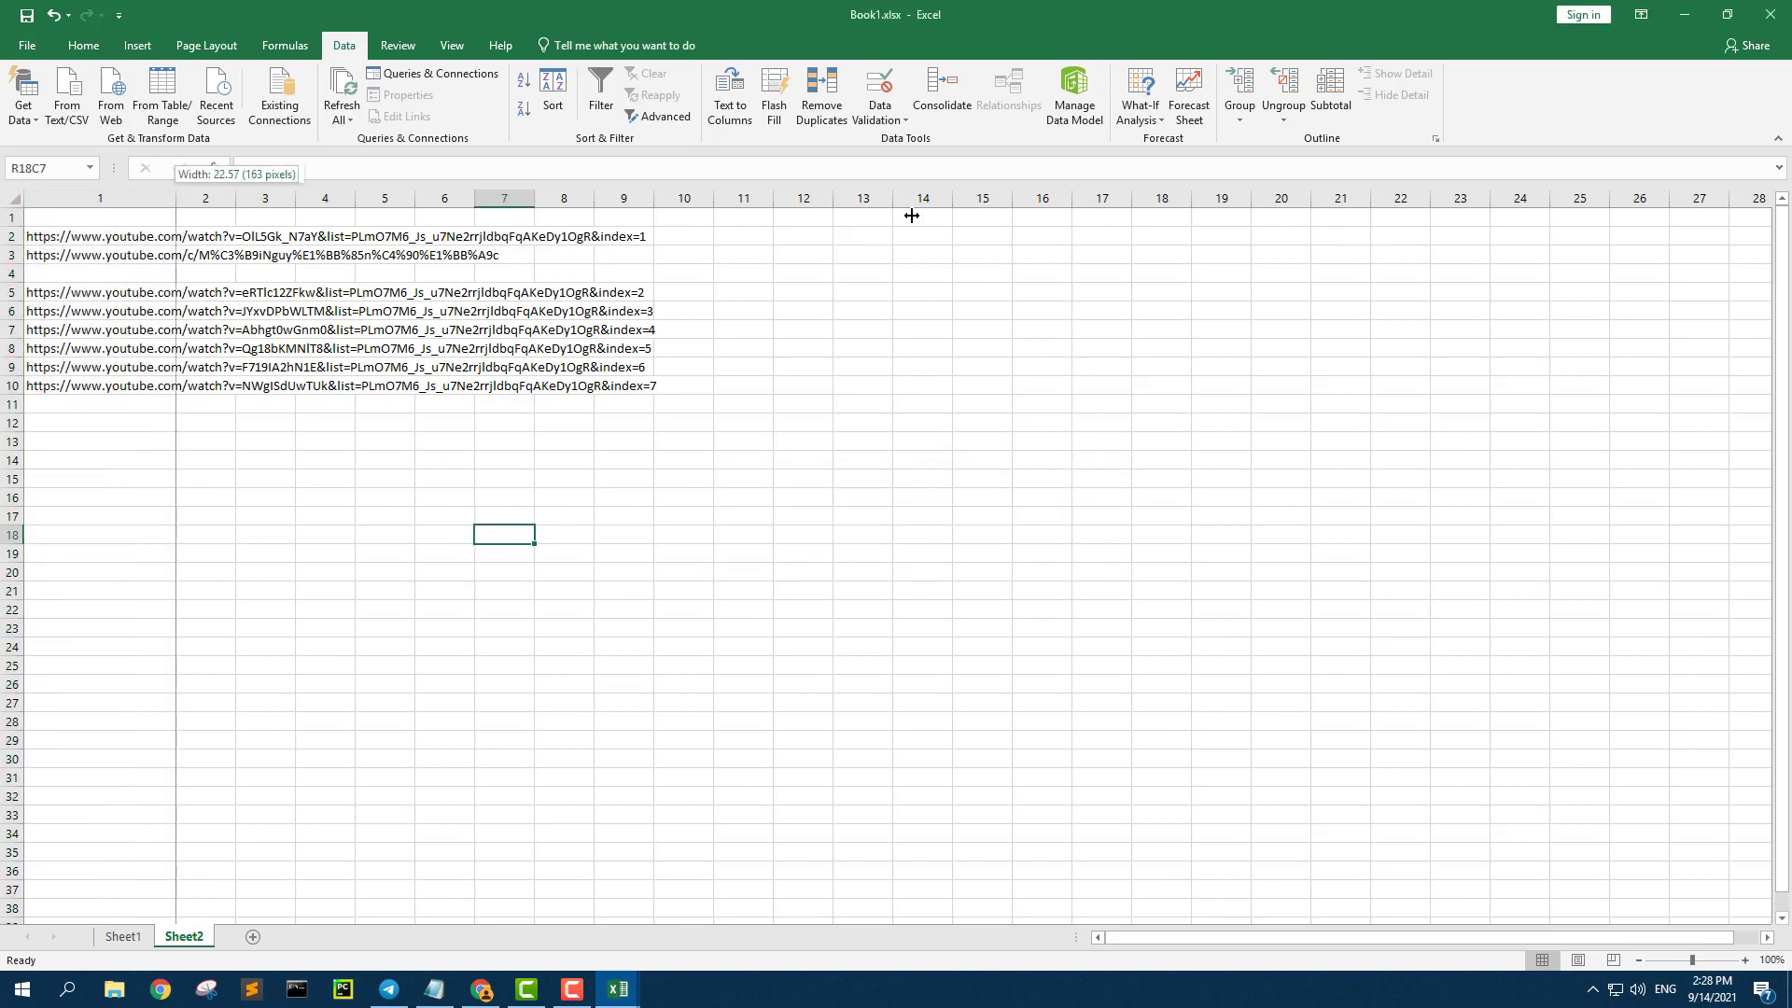
pyautogui.click(251, 407)
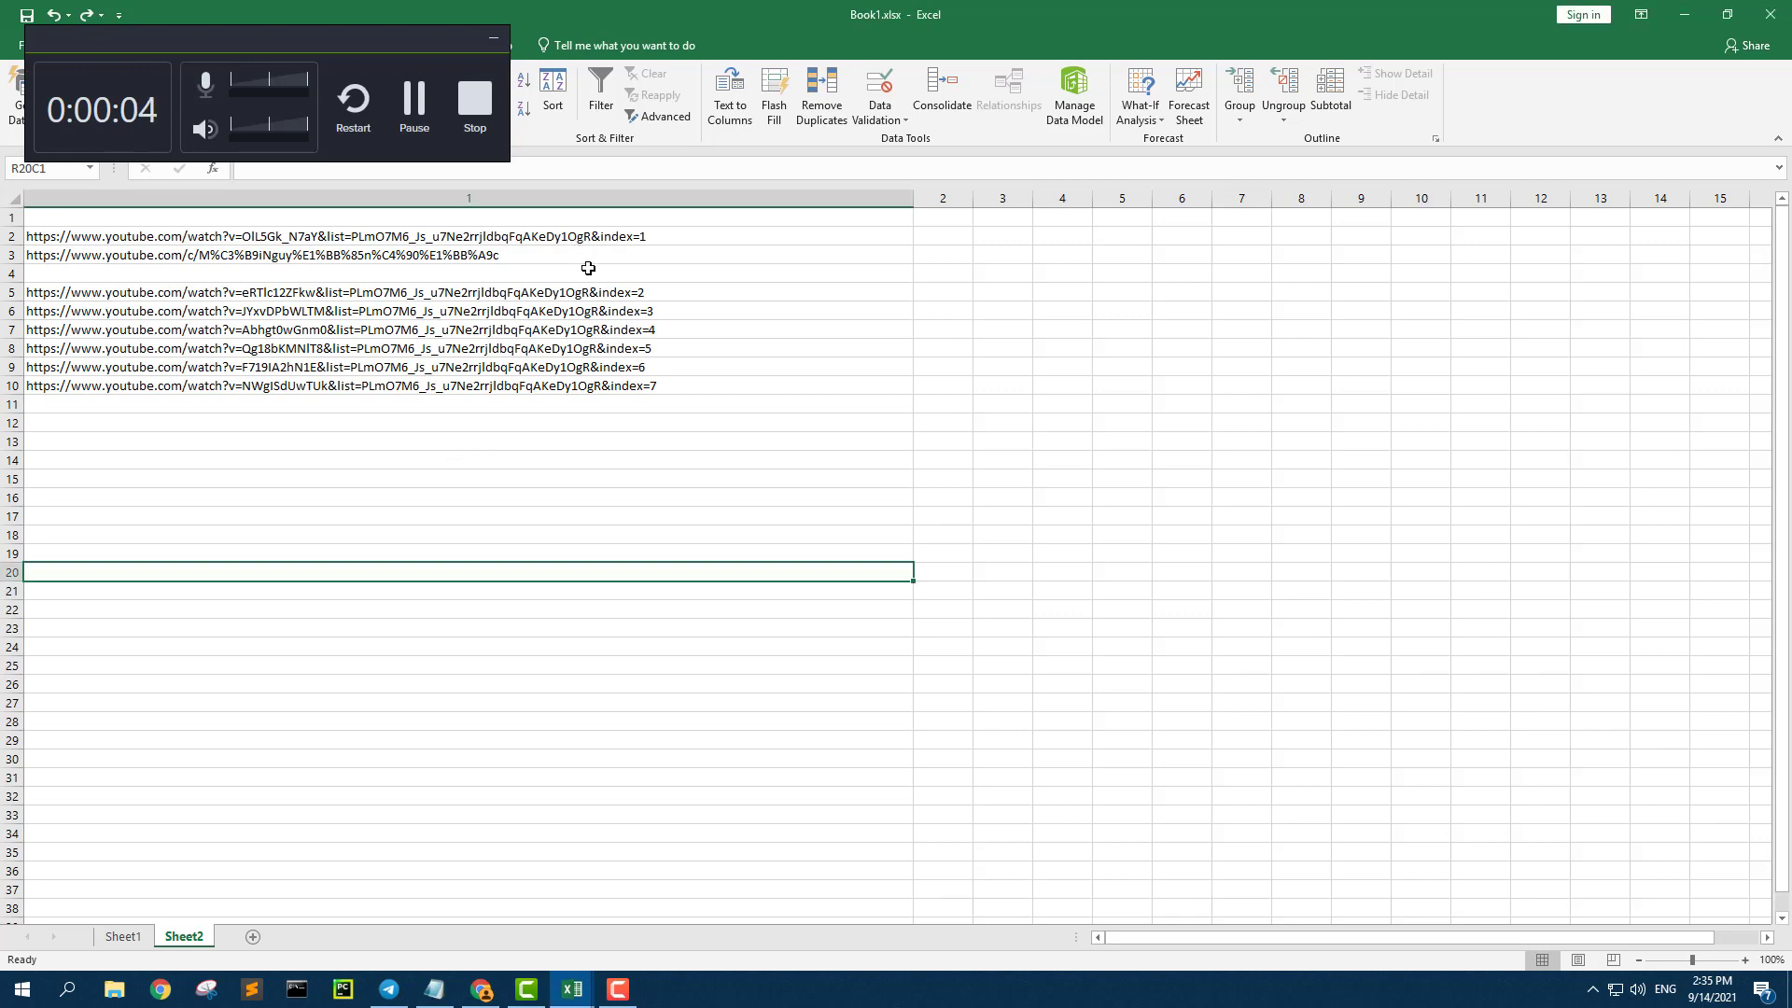
pyautogui.click(476, 439)
pyautogui.moveTo(442, 39); pyautogui.dragTo(1388, 329)
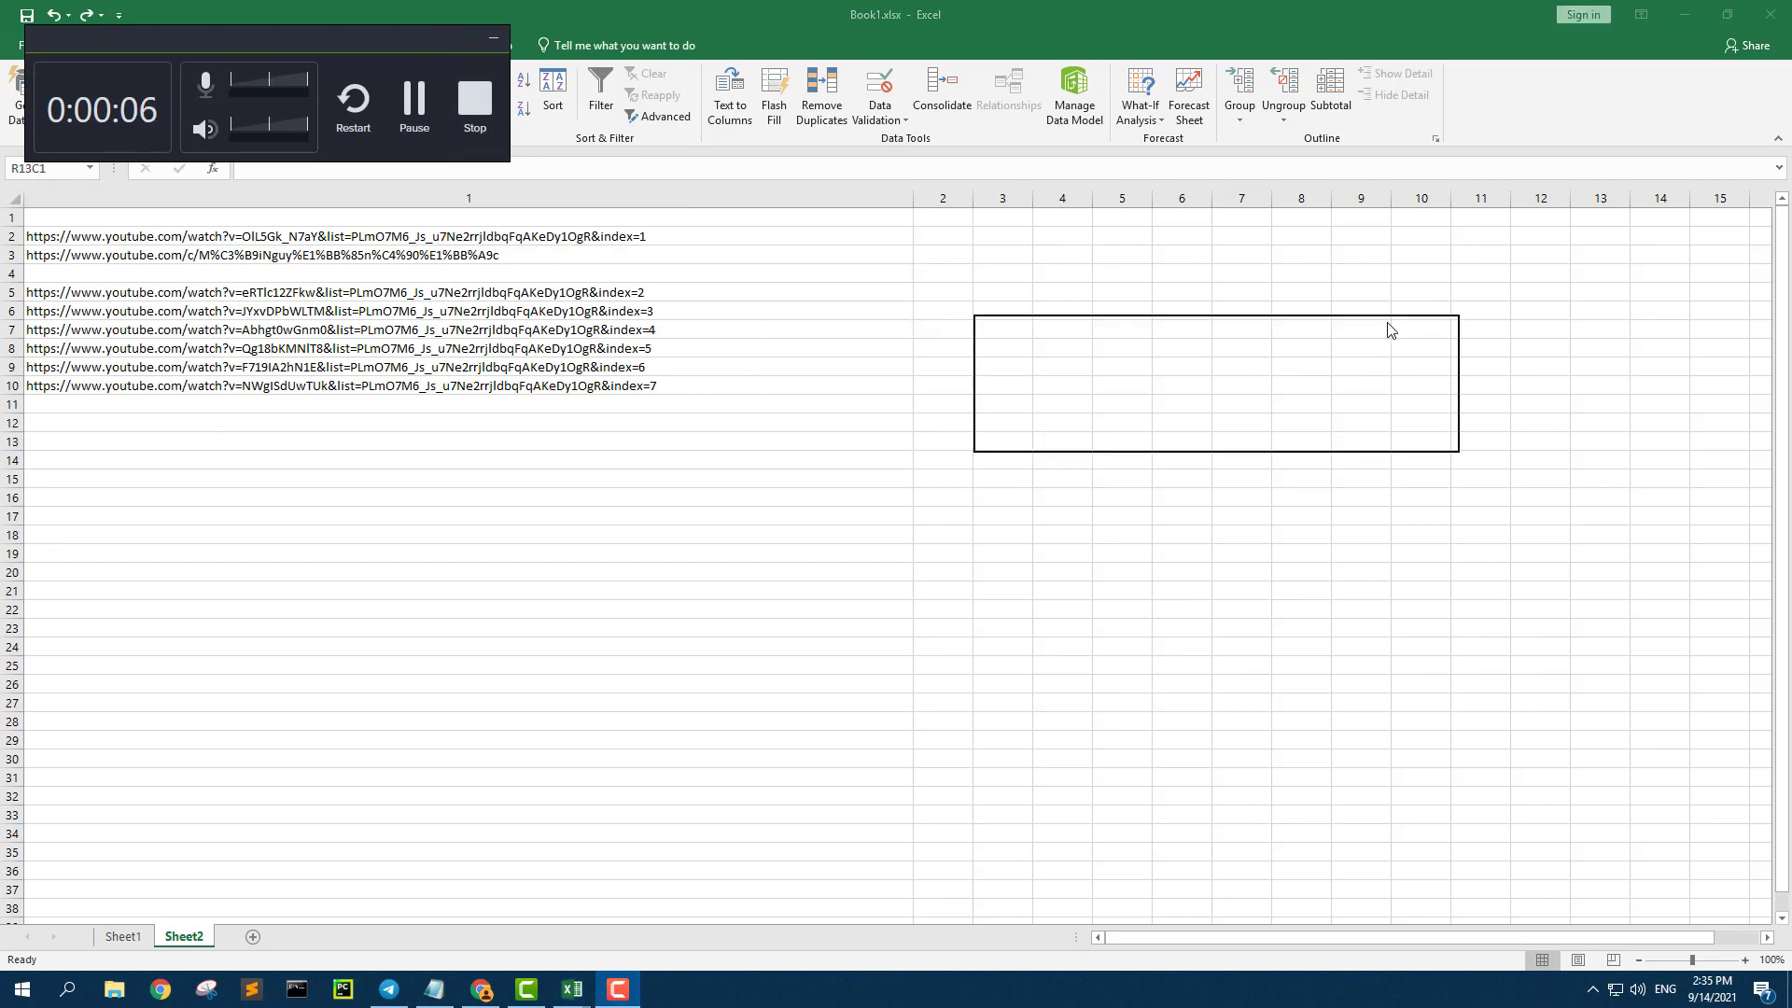
# Delete rows 3 and 4 holding the channel link and the blank row
pyautogui.click(471, 257)
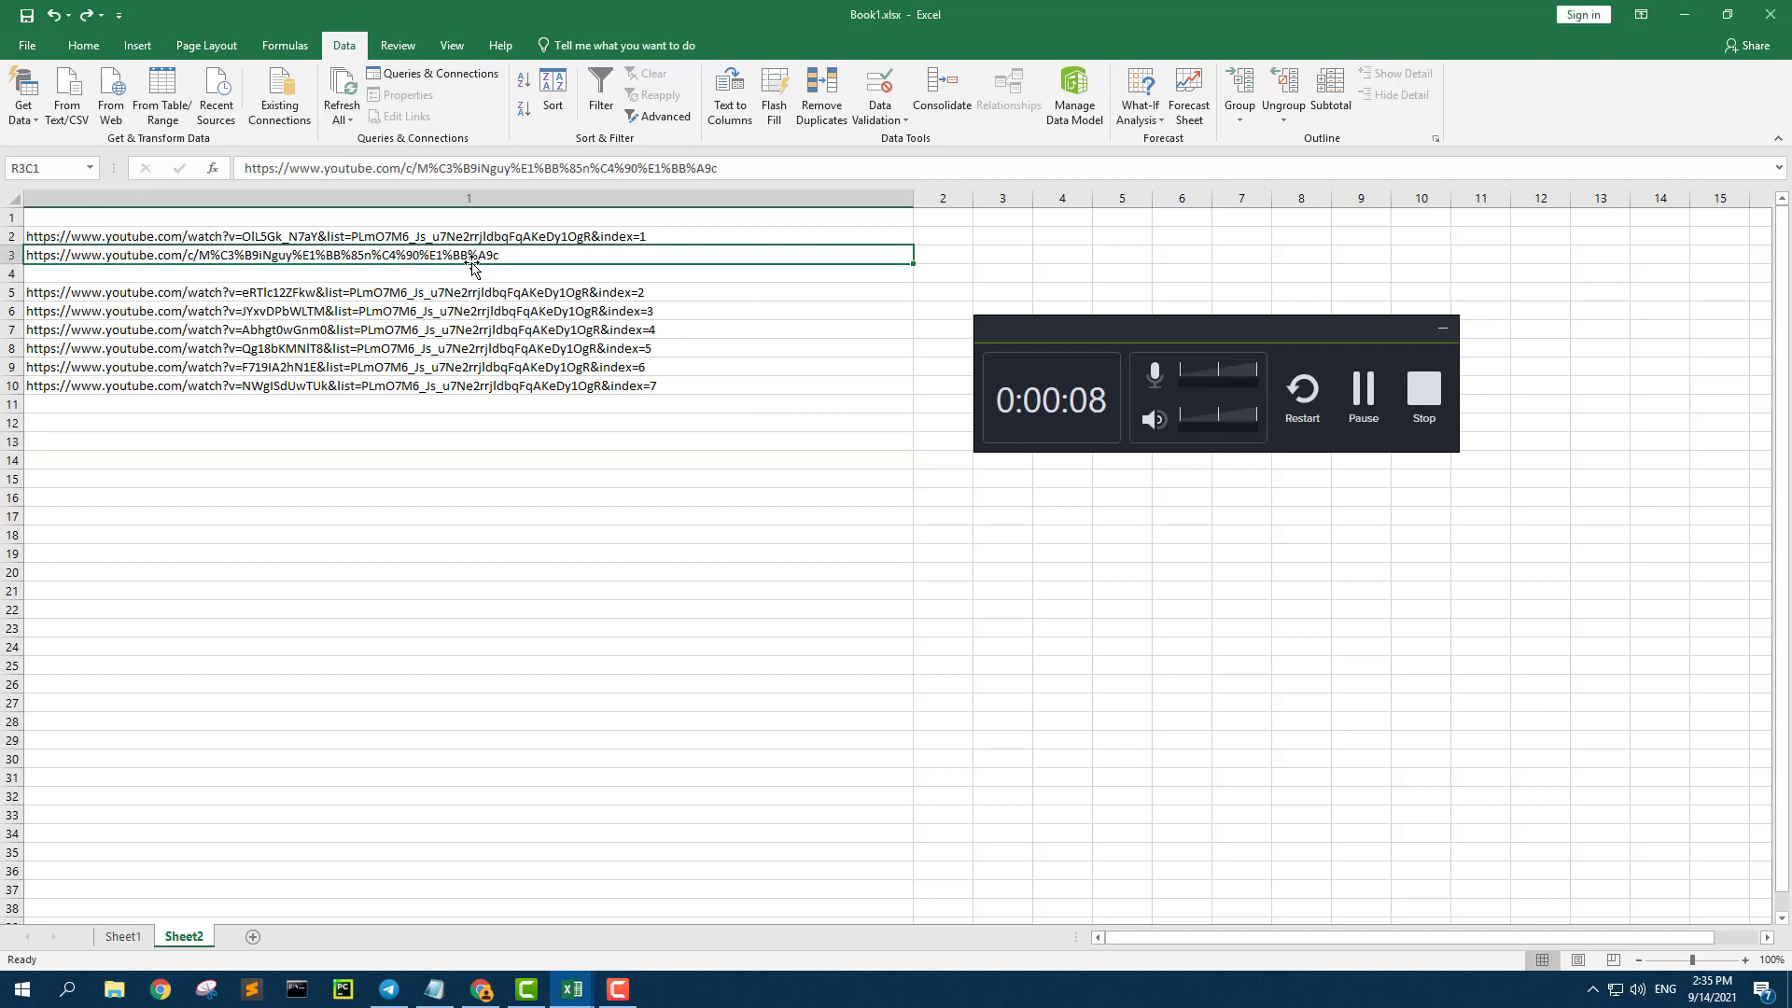
pyautogui.moveTo(10, 273); pyautogui.dragTo(10, 259)
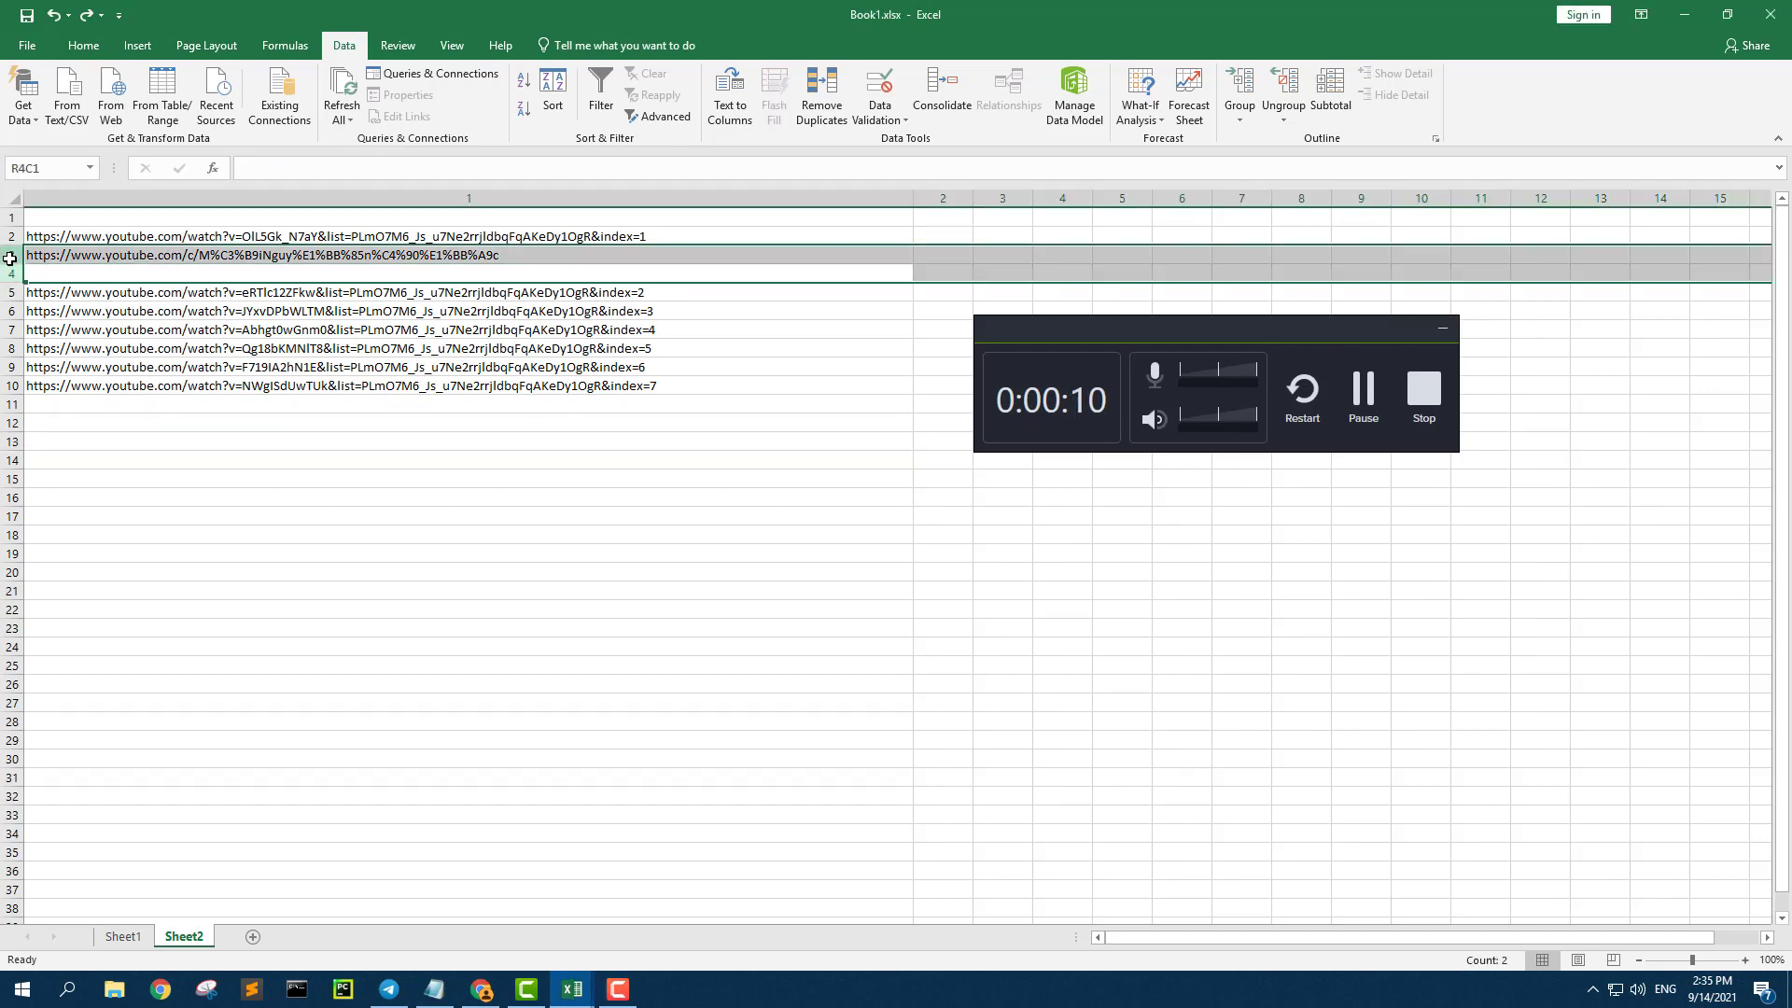
pyautogui.rightClick(10, 259)
pyautogui.press('Escape')
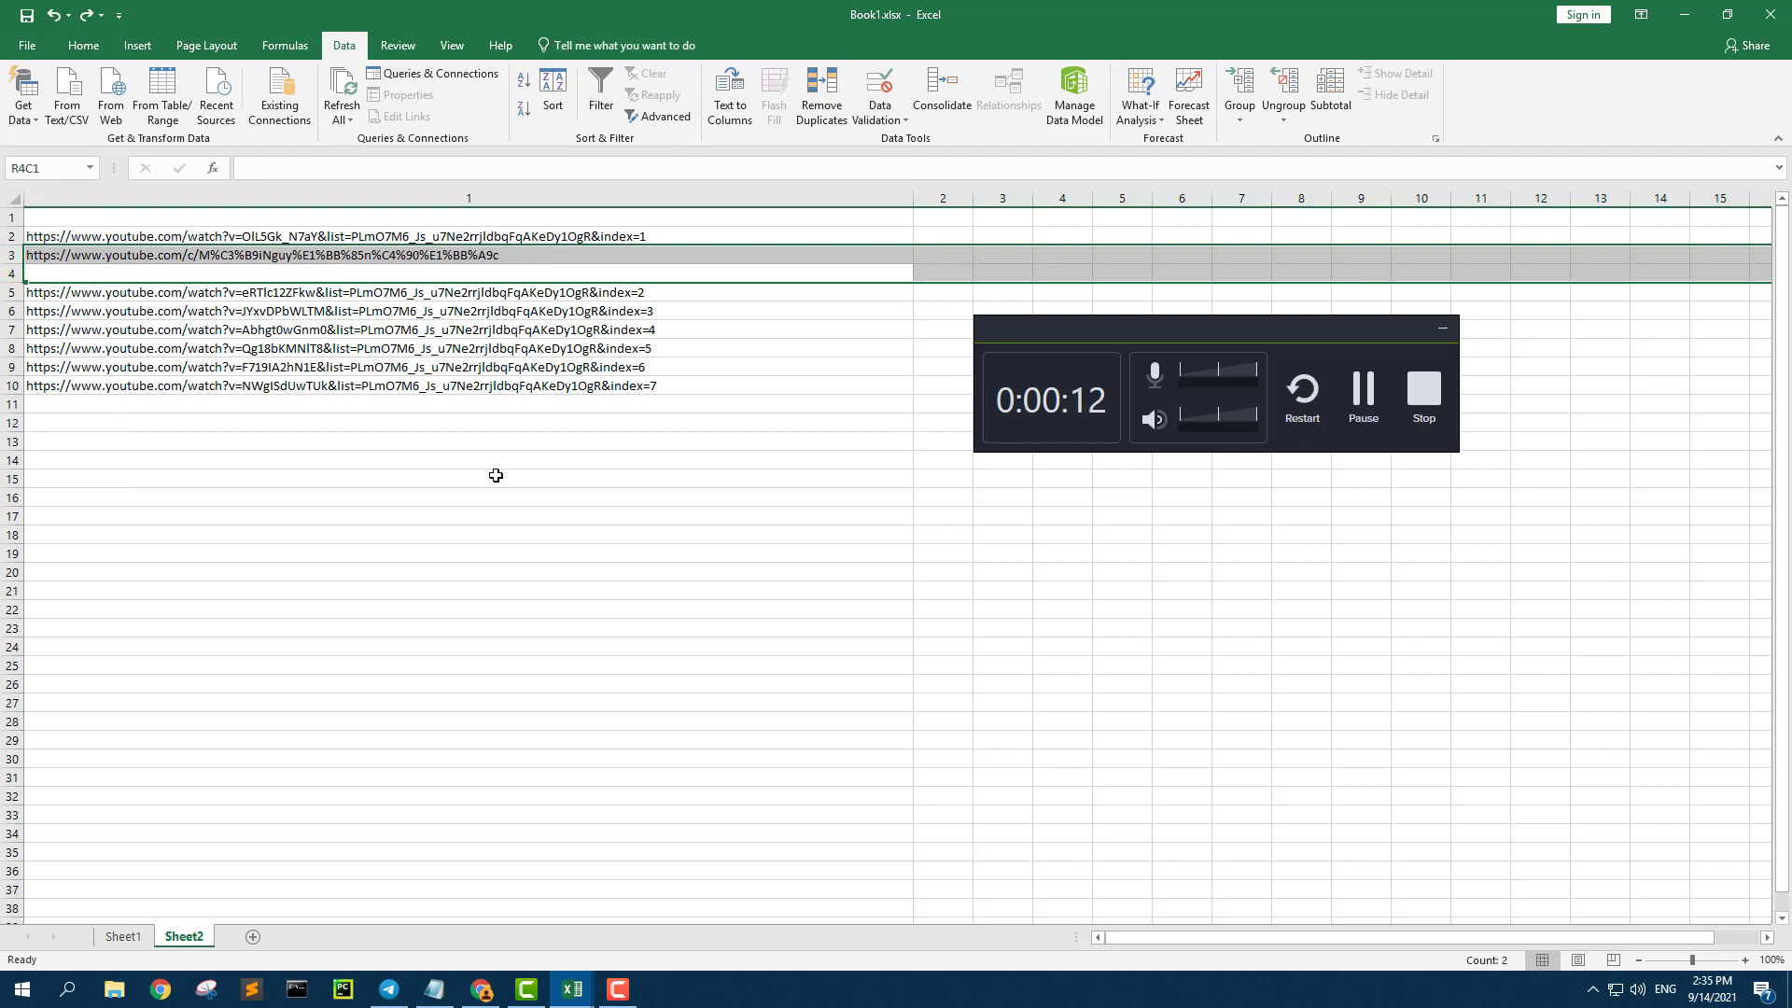
pyautogui.hotkey('ctrl', '-')
pyautogui.click(496, 476)
pyautogui.click(745, 425)
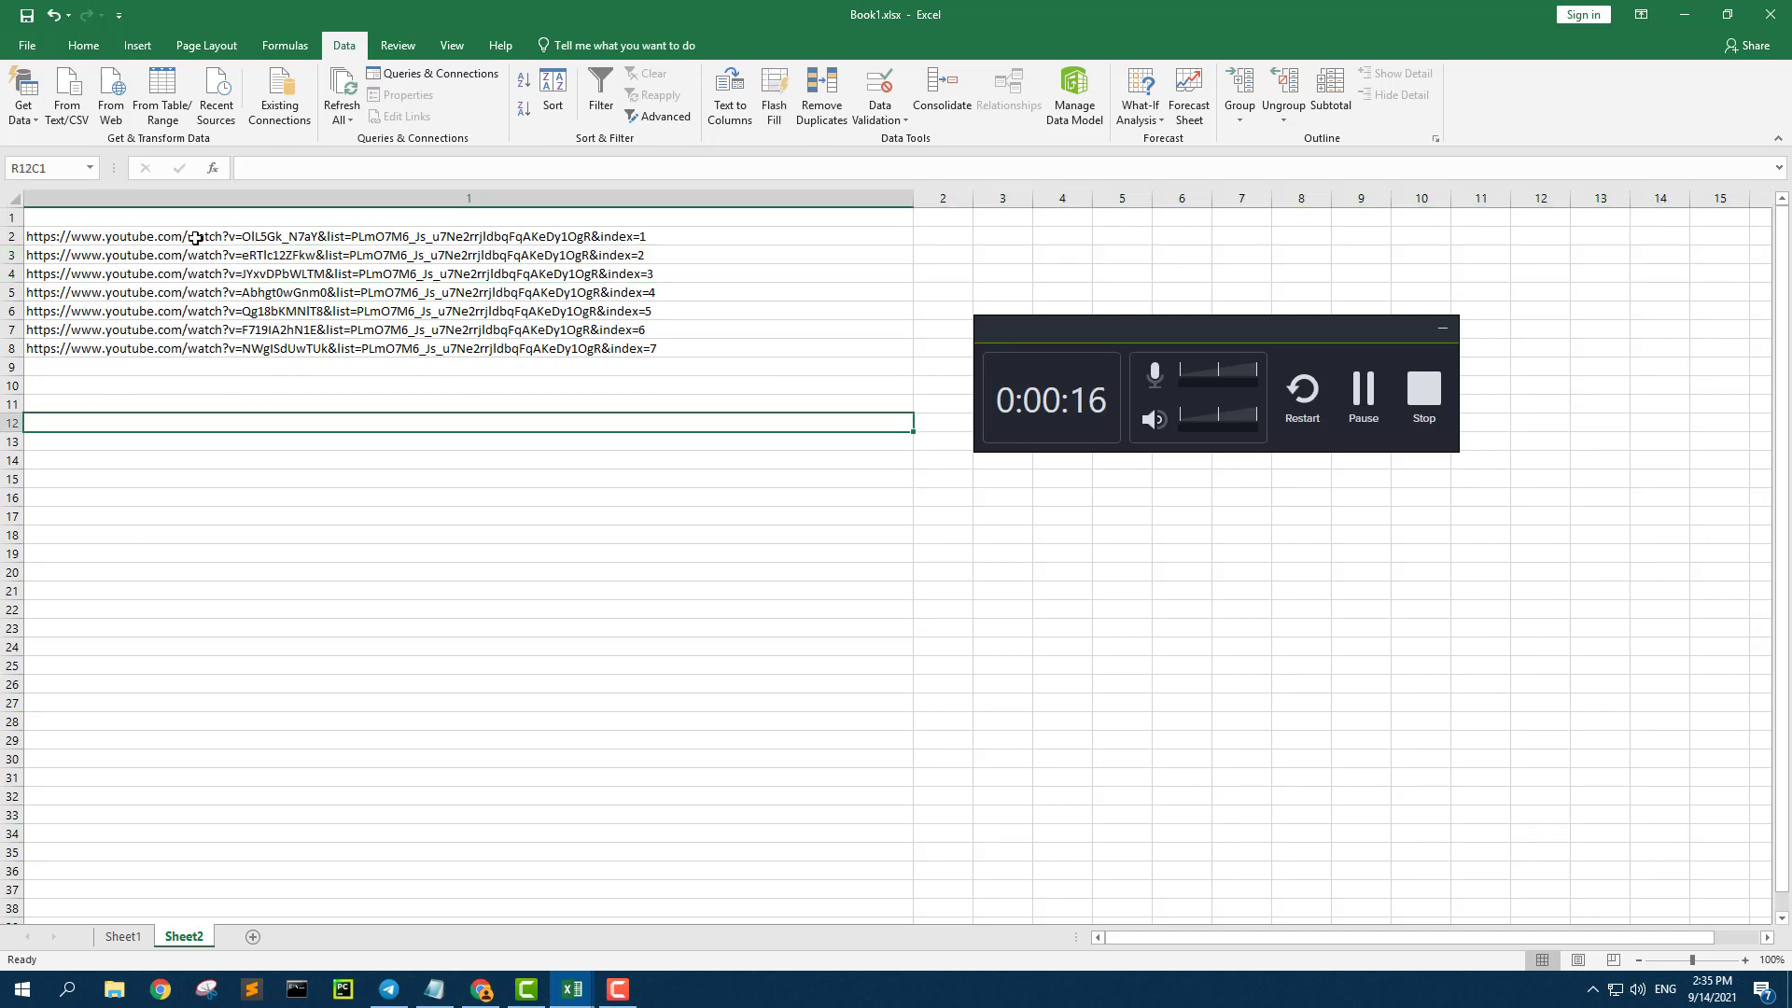
# Inspect the first URL for where its video id ends, then narrow column 1 to fit
pyautogui.doubleClick(106, 239)
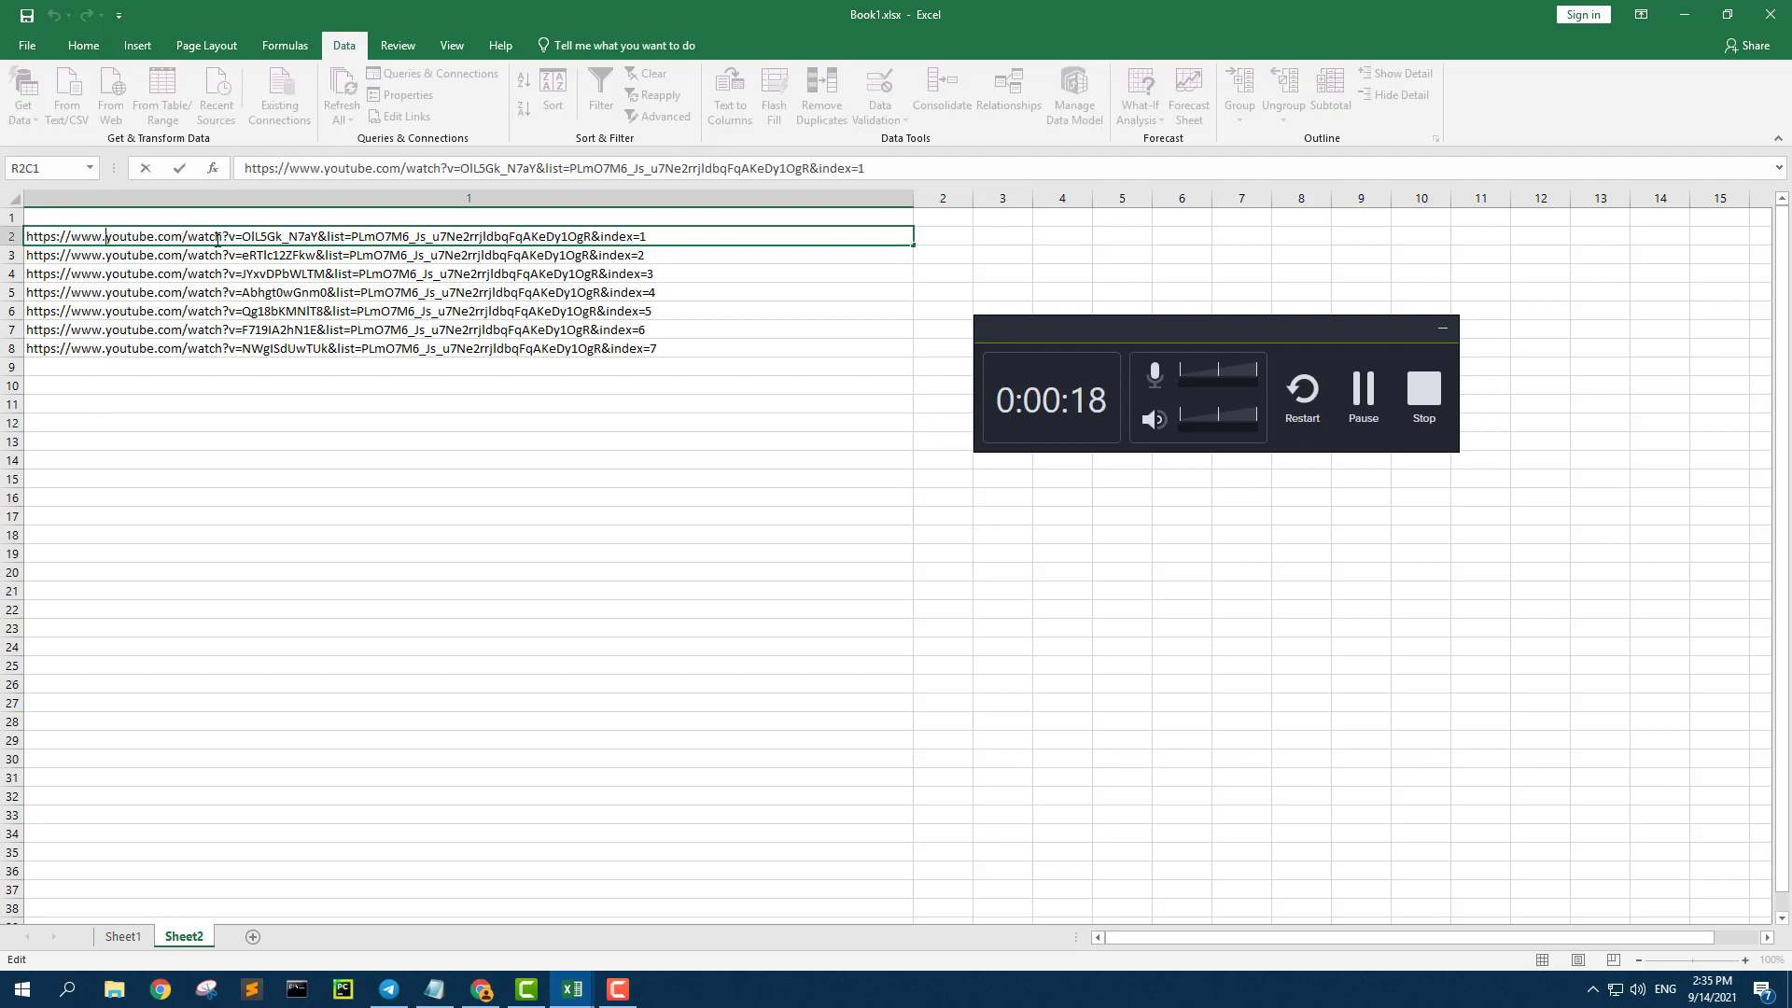
pyautogui.doubleClick(318, 235)
pyautogui.click(336, 237)
pyautogui.moveTo(320, 236); pyautogui.dragTo(660, 236)
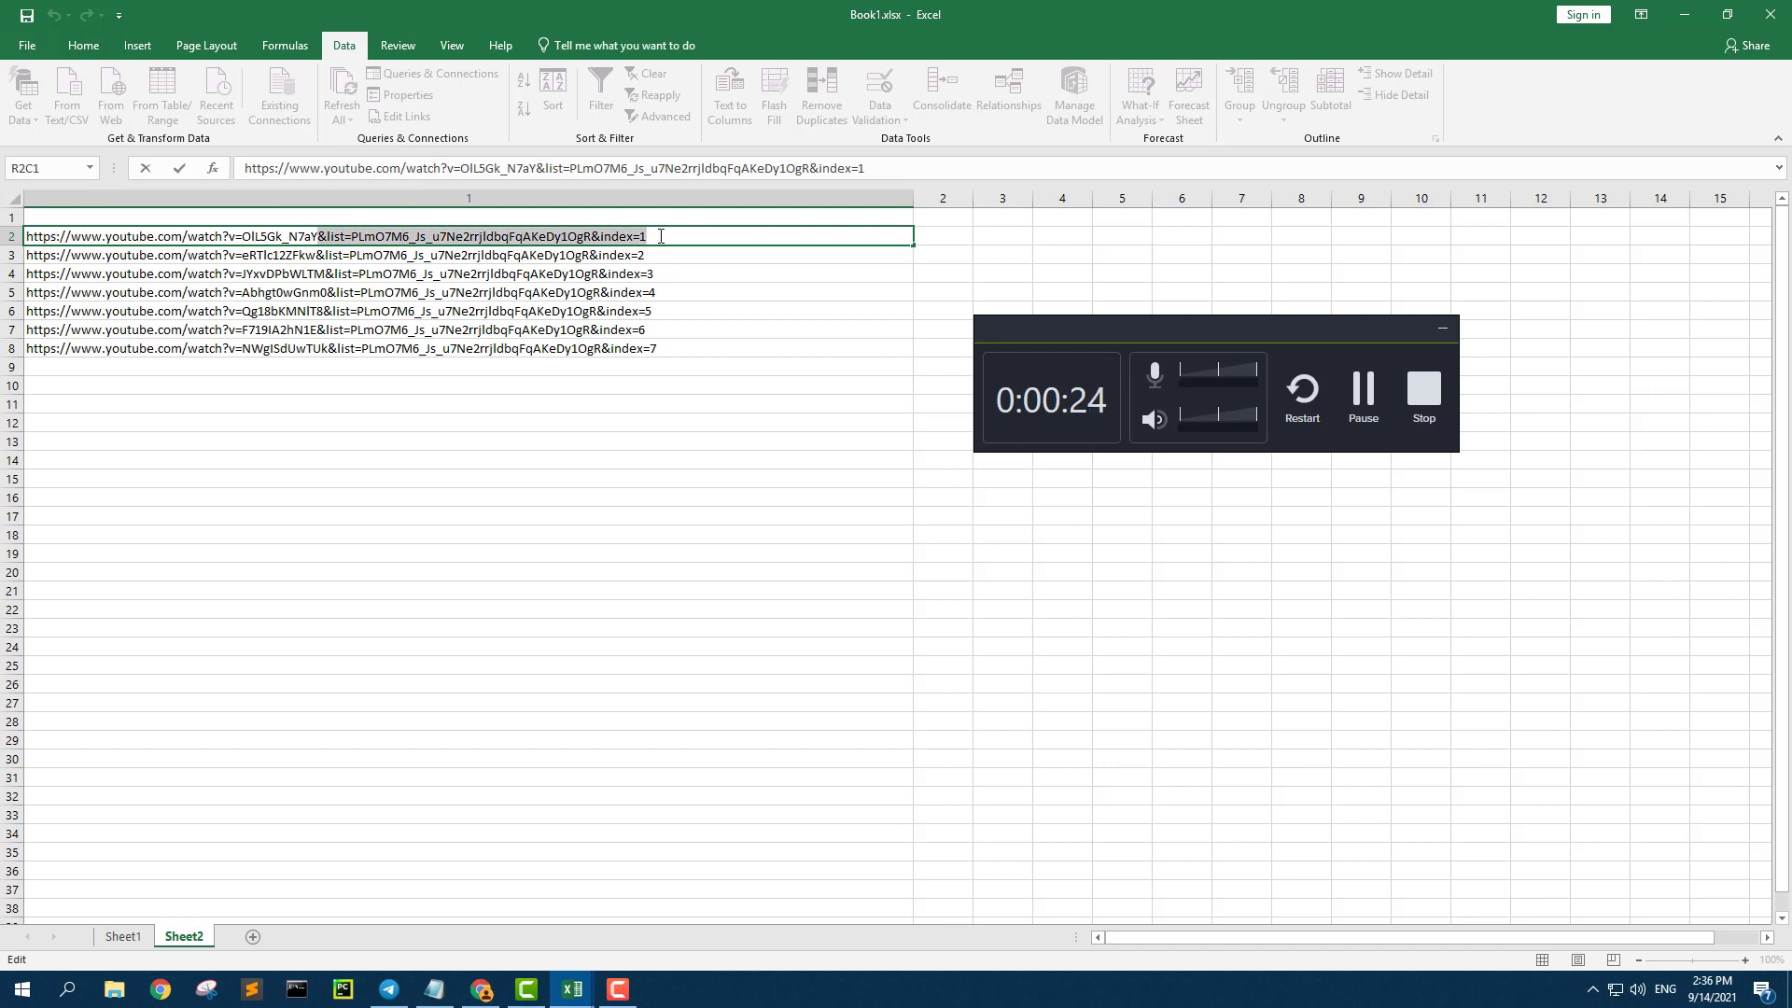
pyautogui.click(588, 402)
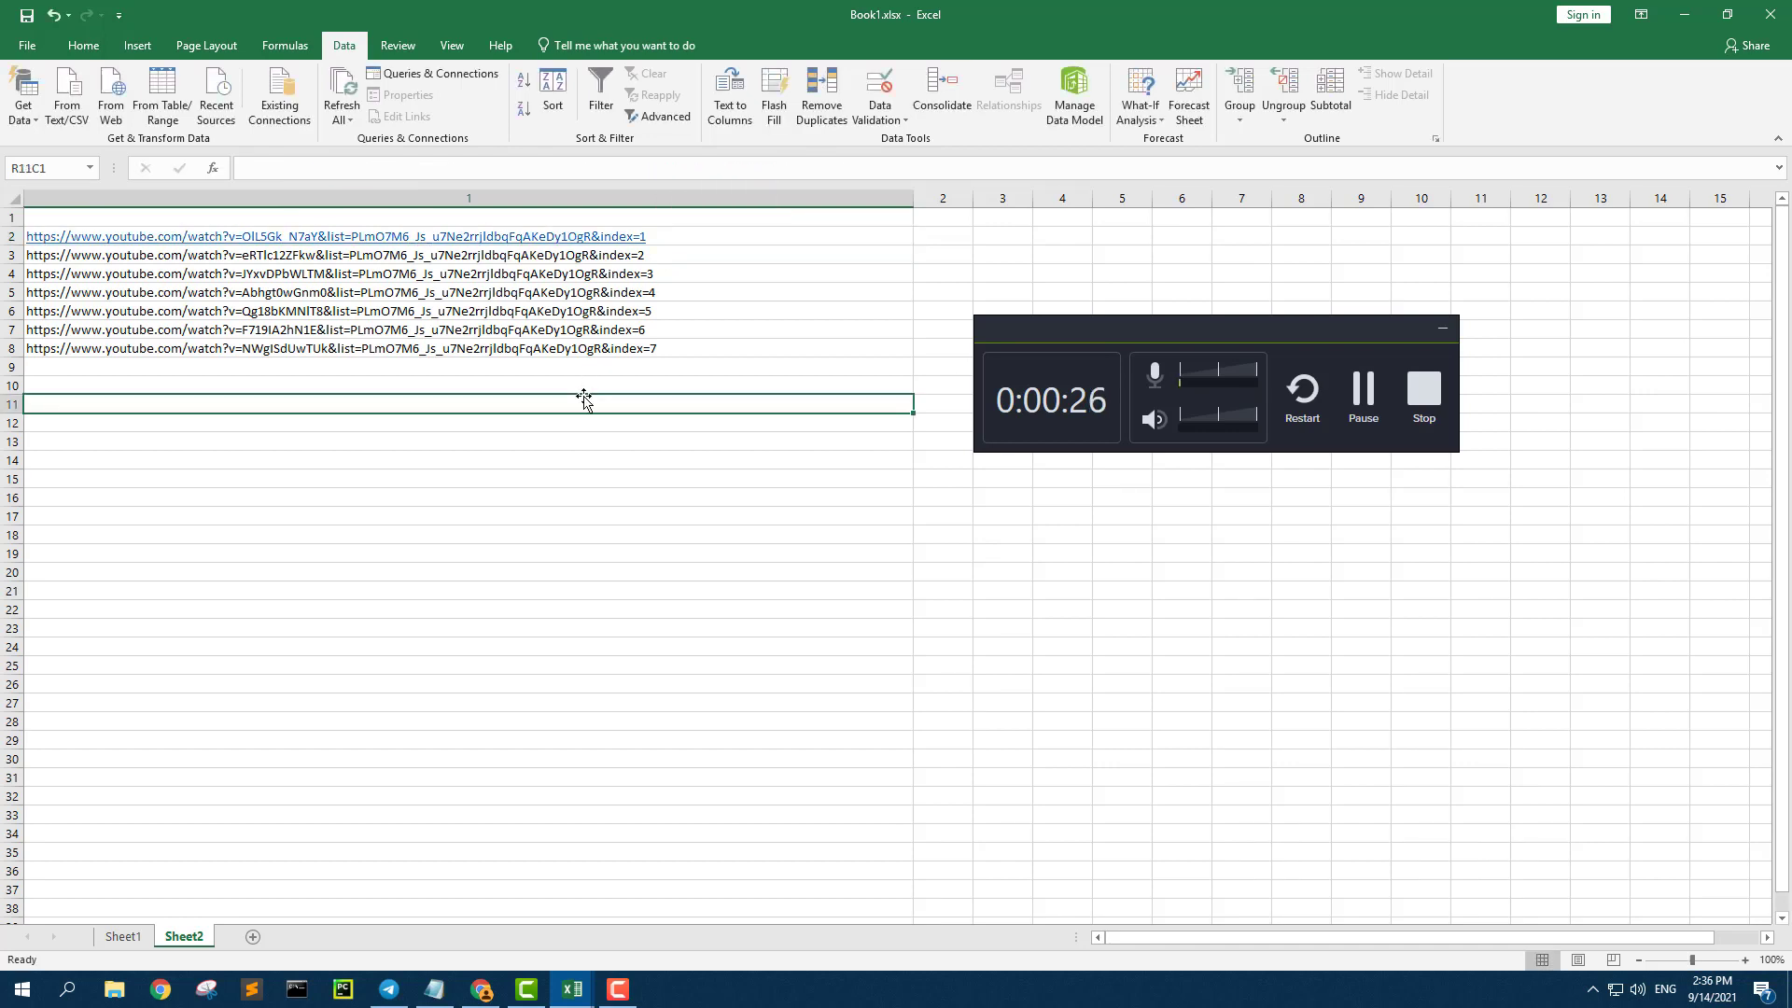
pyautogui.moveTo(914, 197); pyautogui.dragTo(797, 199)
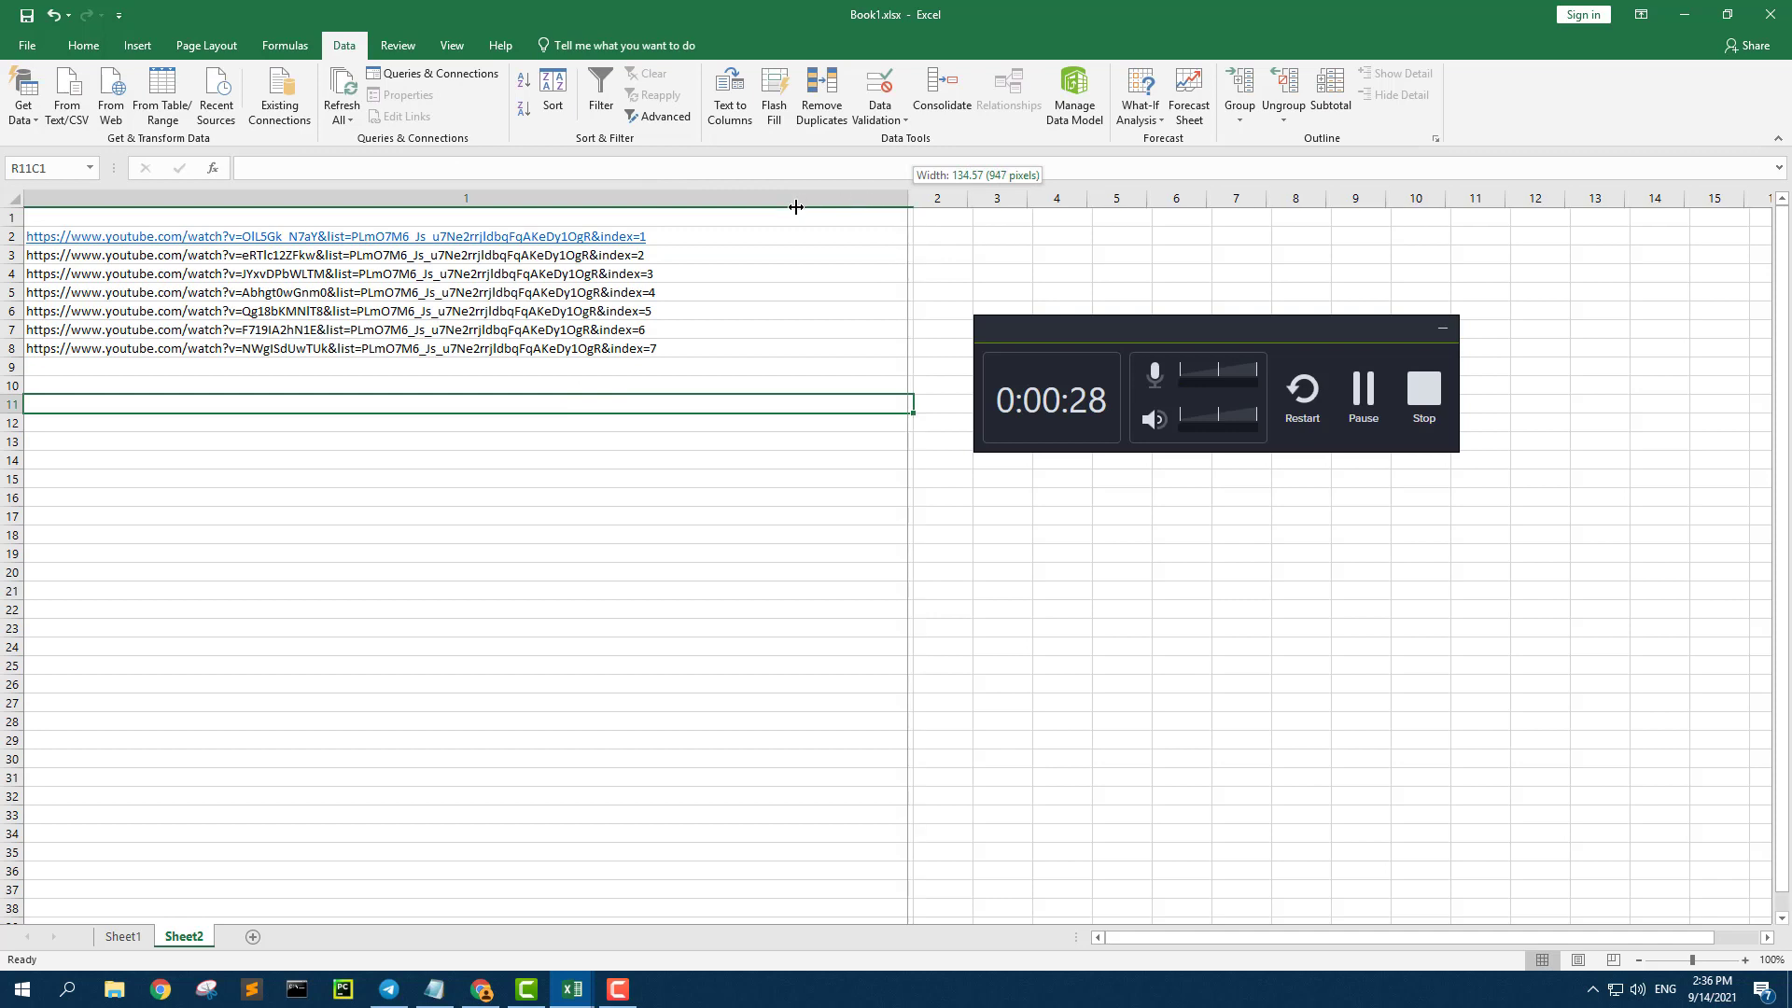
# Enter =LEFT(R2C1,43) in R2C2 to trim the first URL to its watch link
pyautogui.click(824, 241)
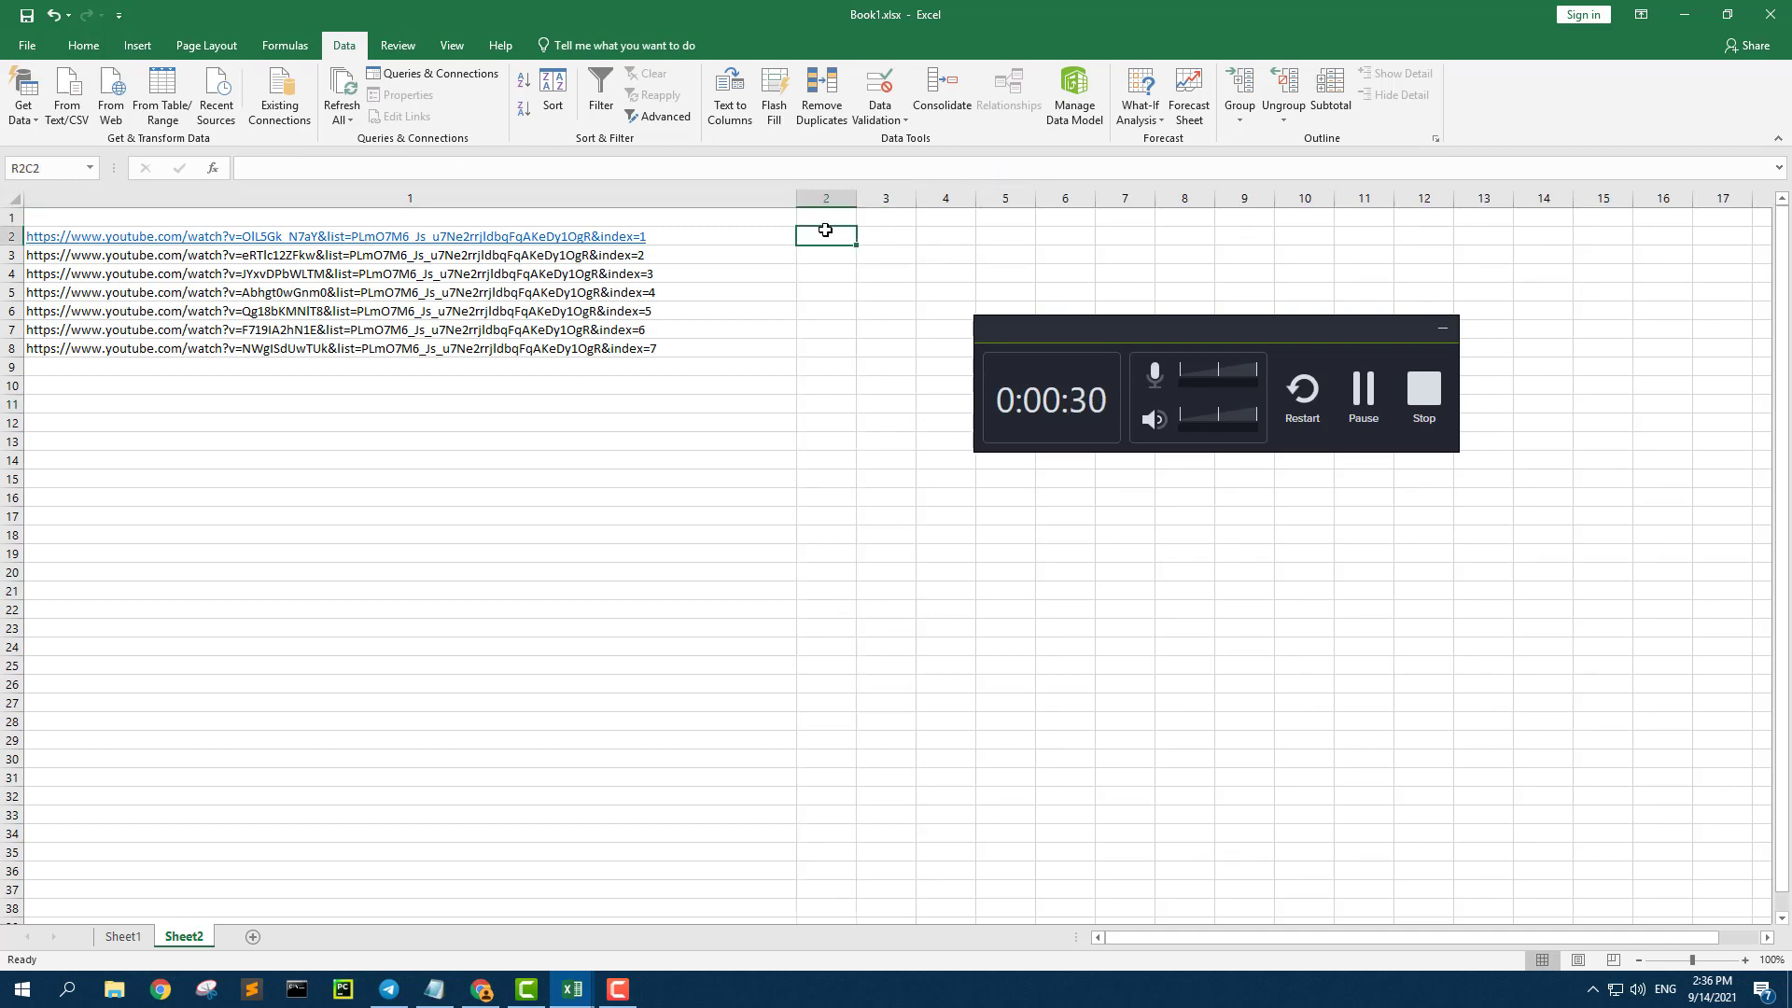
pyautogui.write('=')
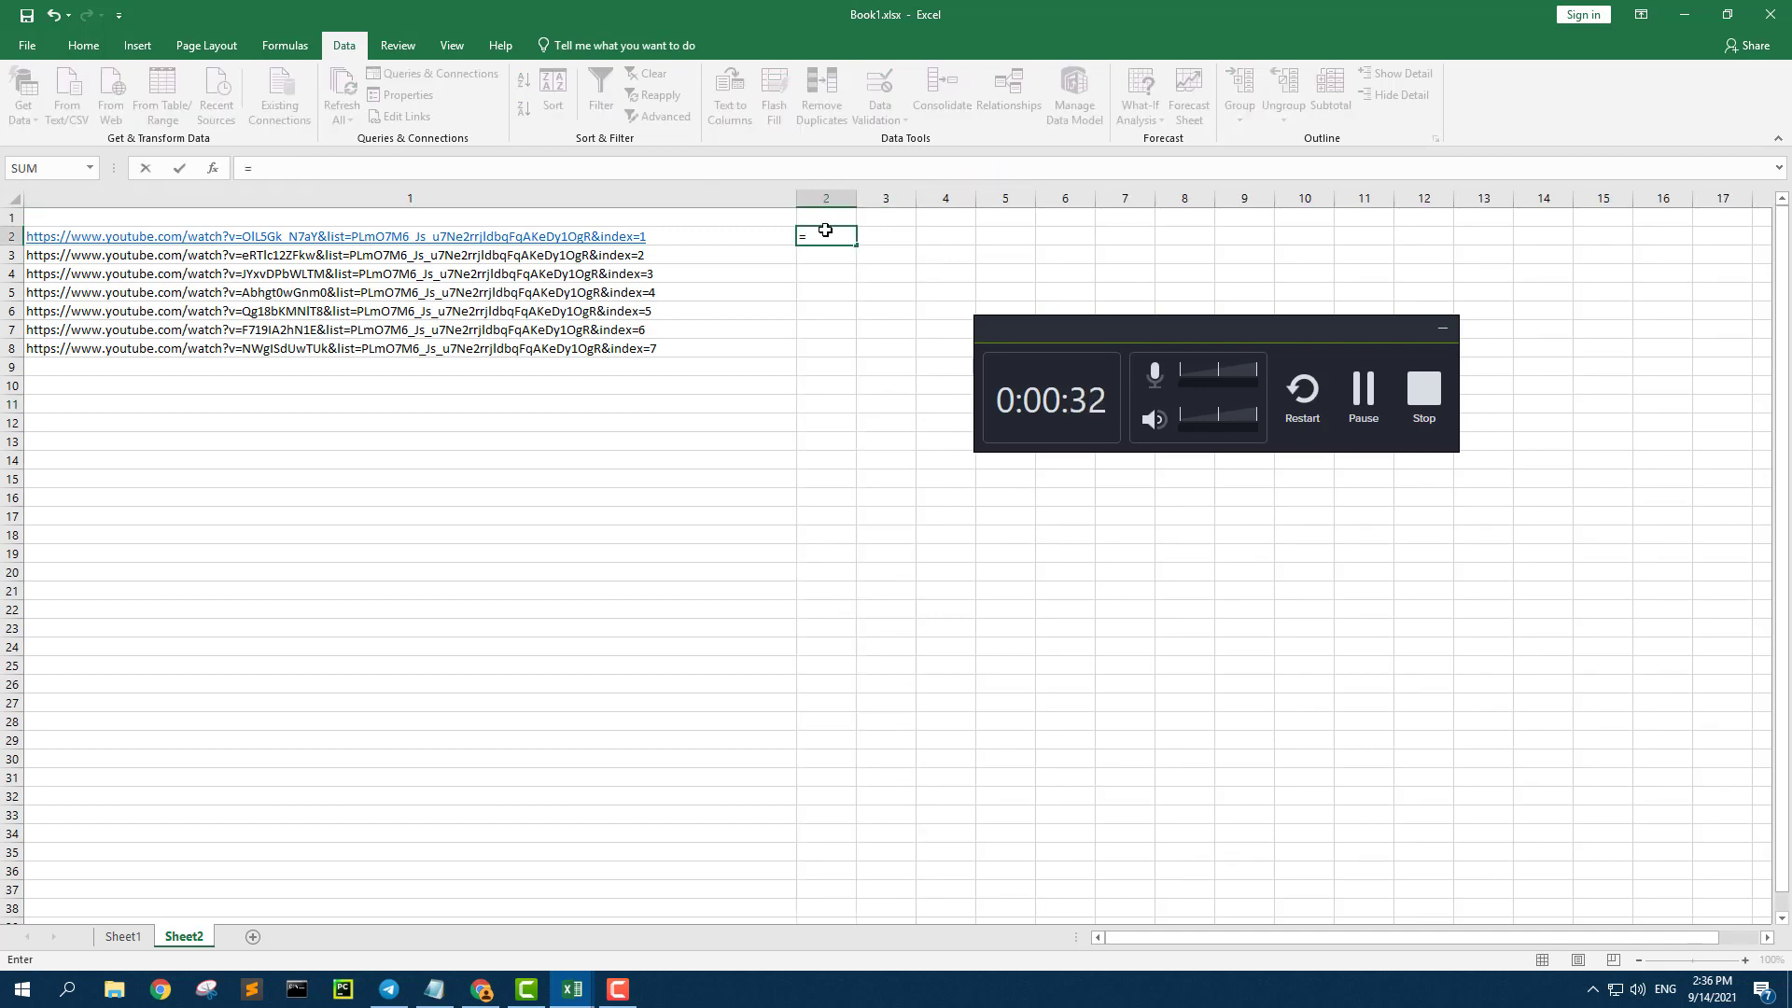
pyautogui.write('l')
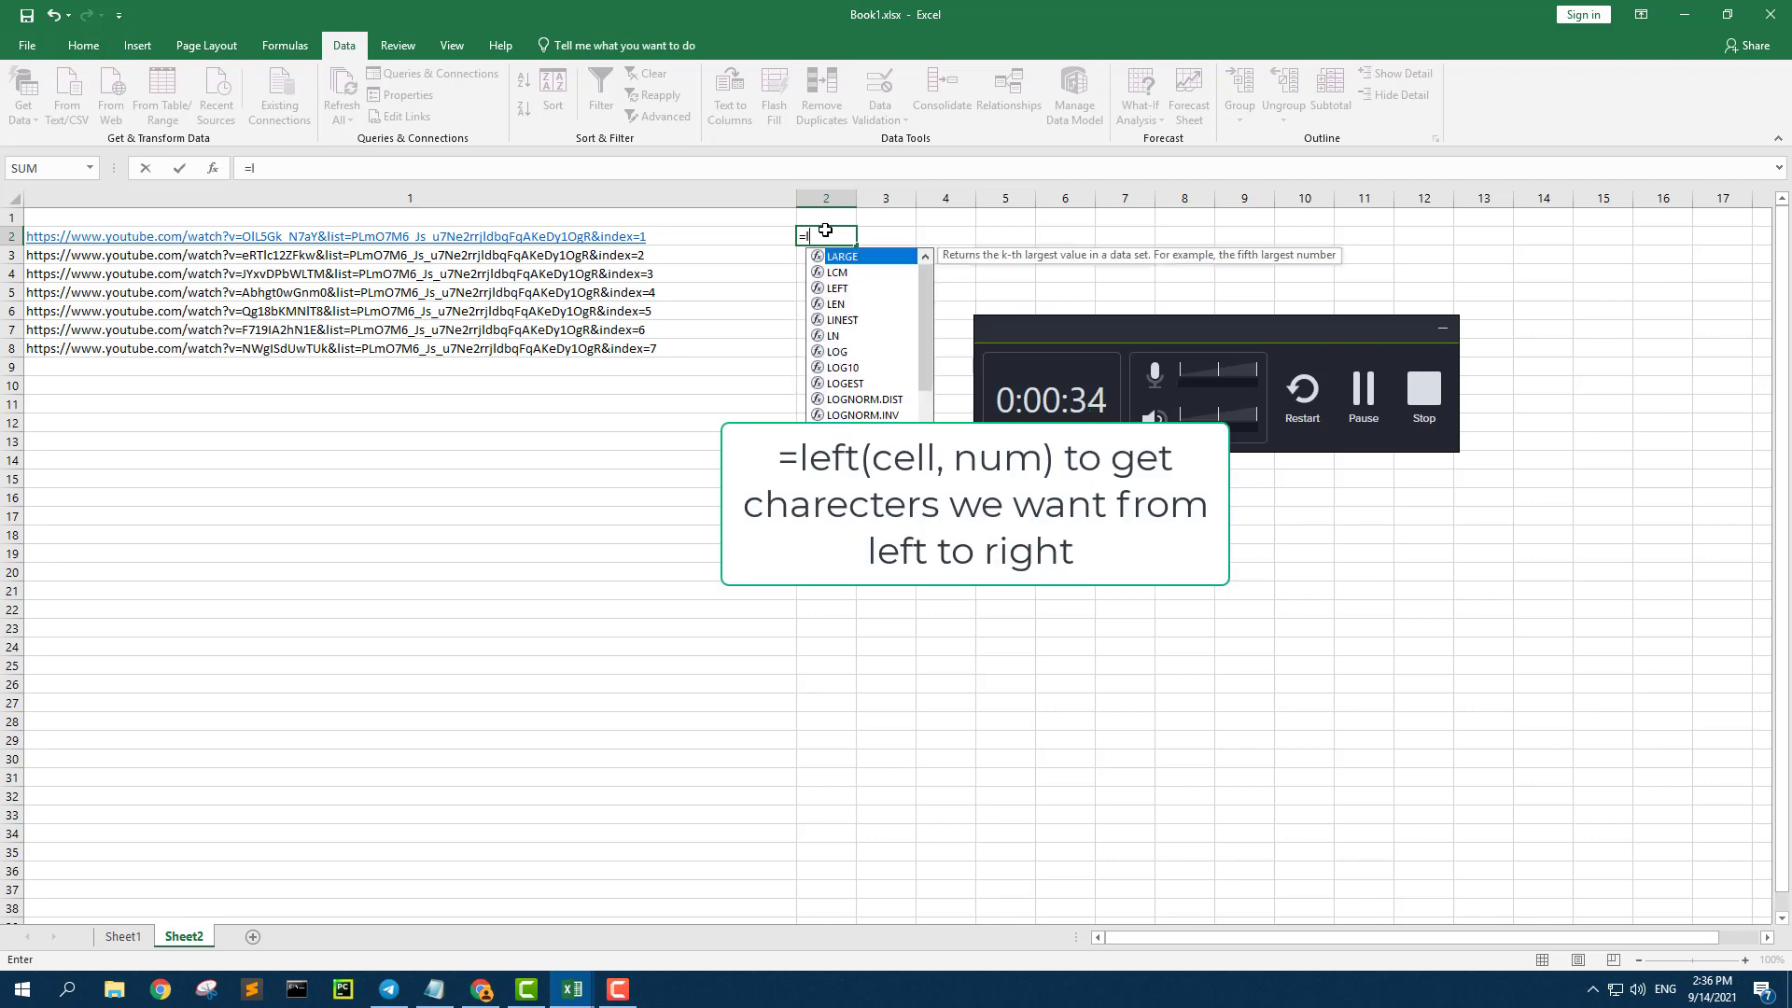
pyautogui.write('e')
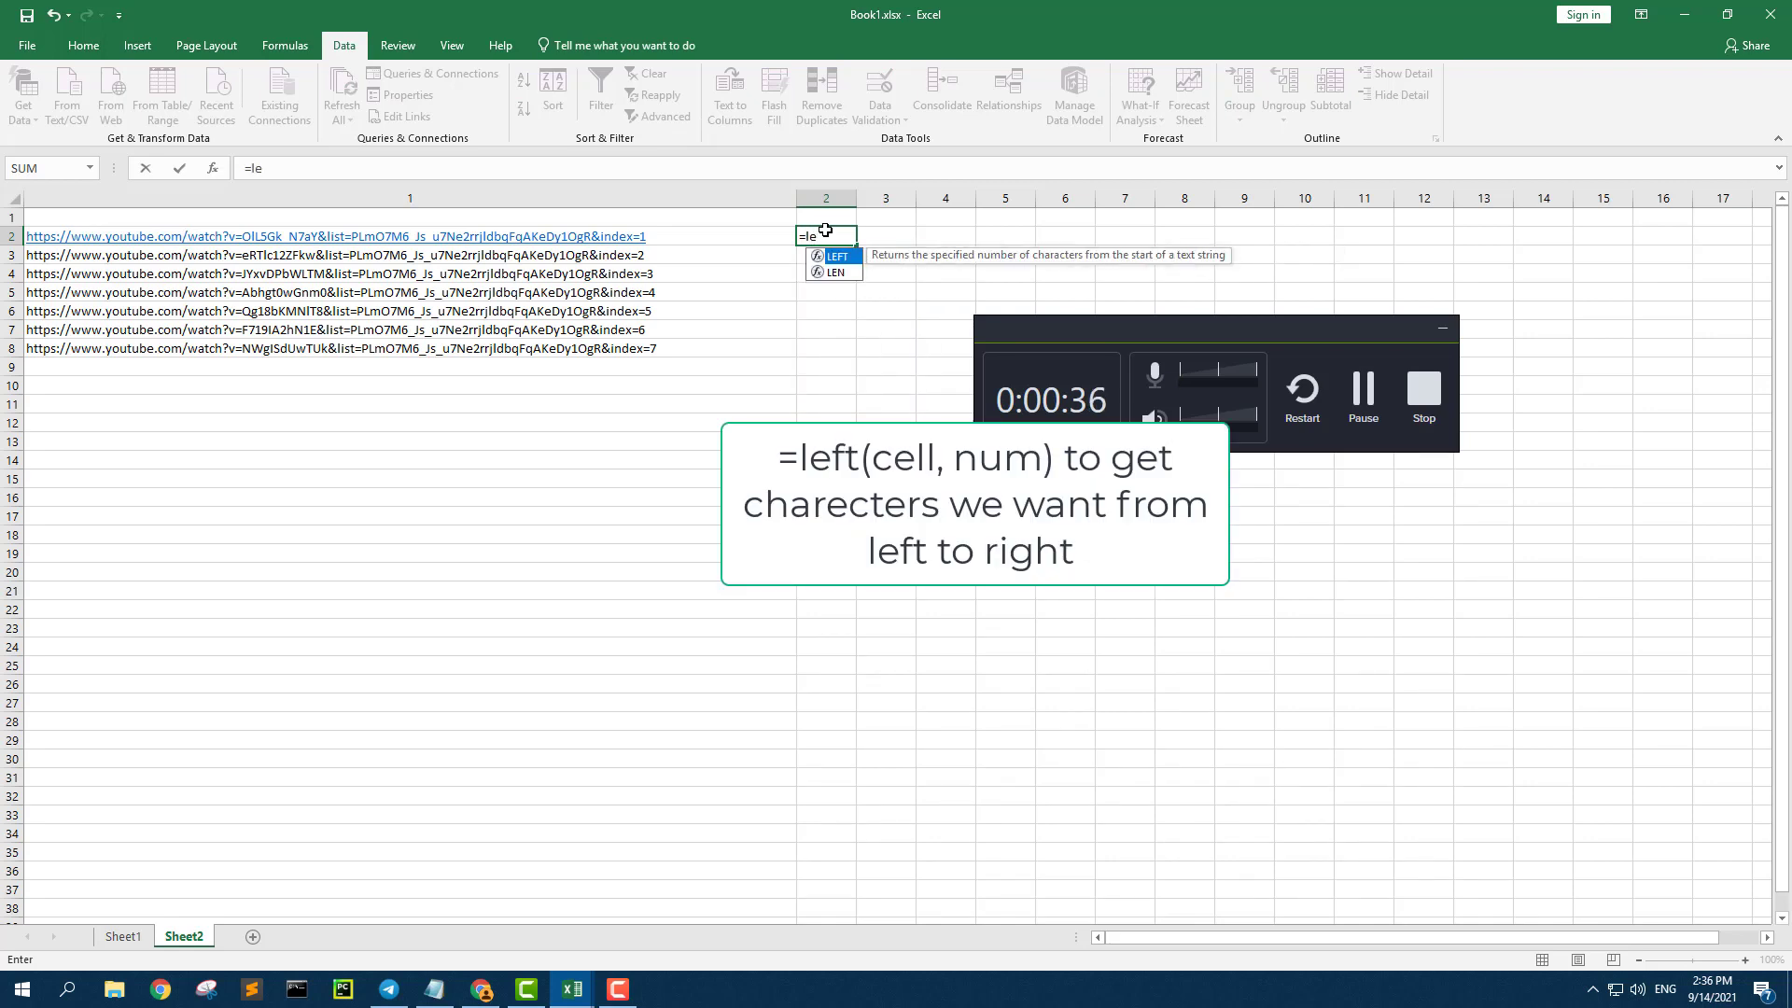
pyautogui.write('ft')
pyautogui.write('(')
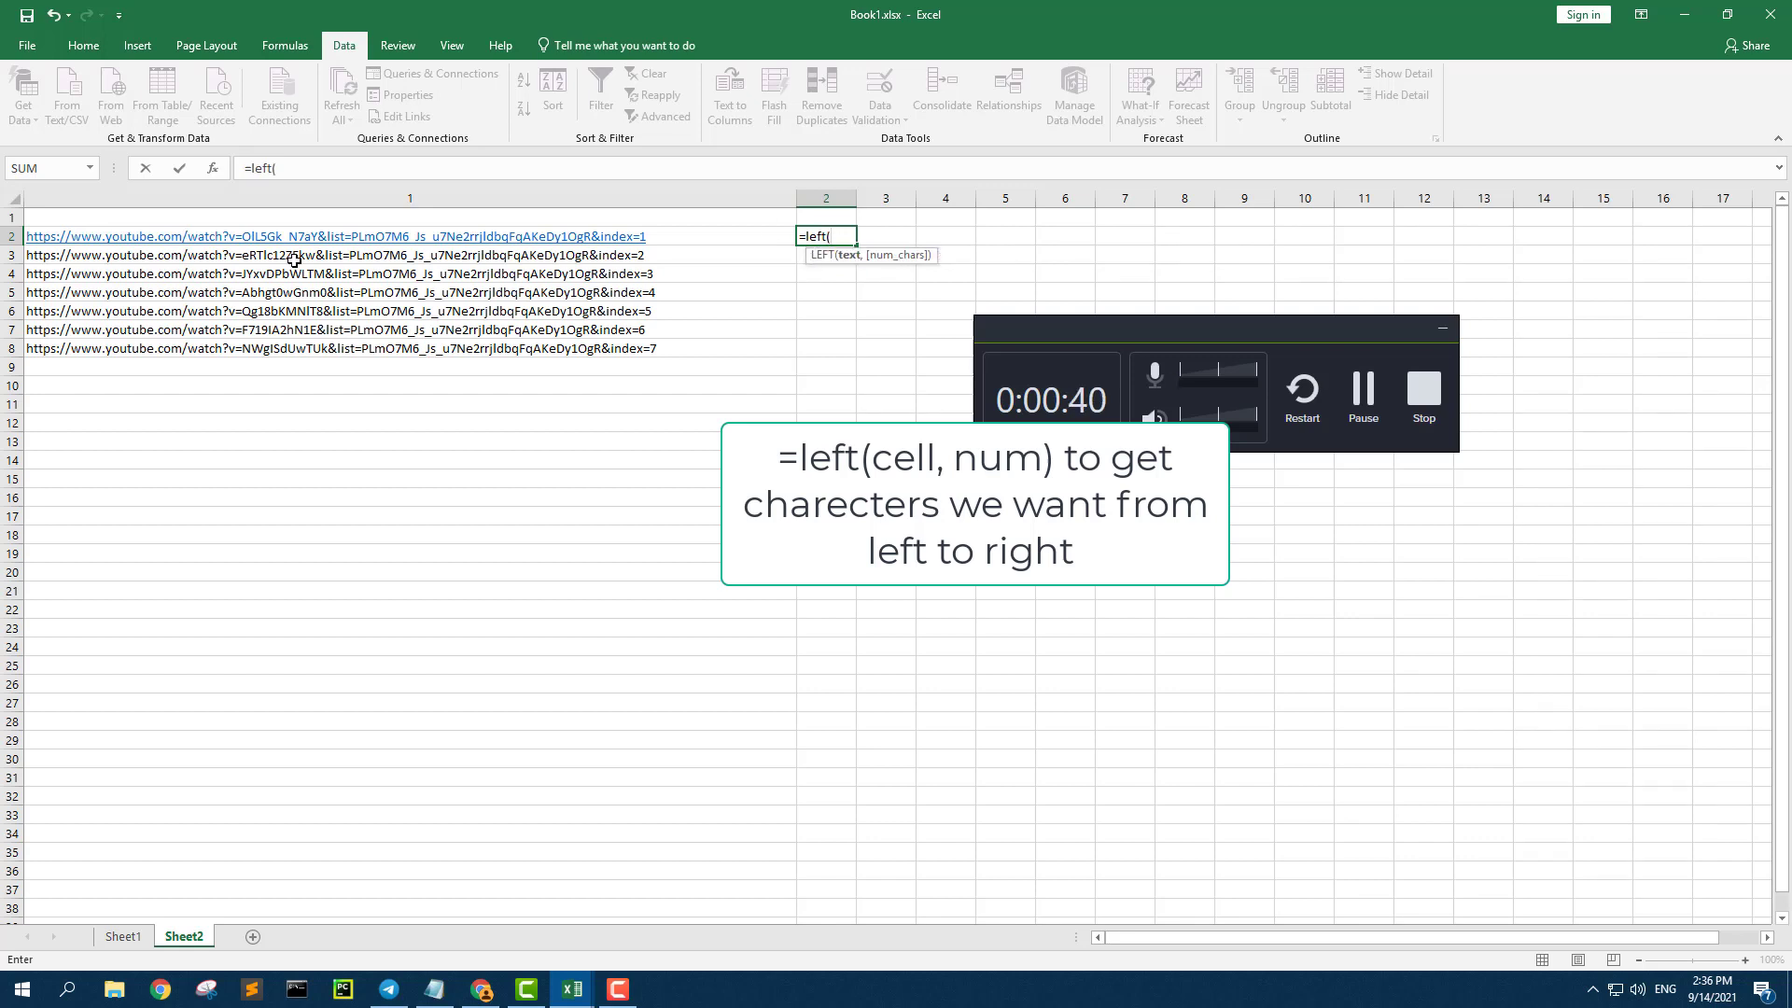
pyautogui.click(210, 241)
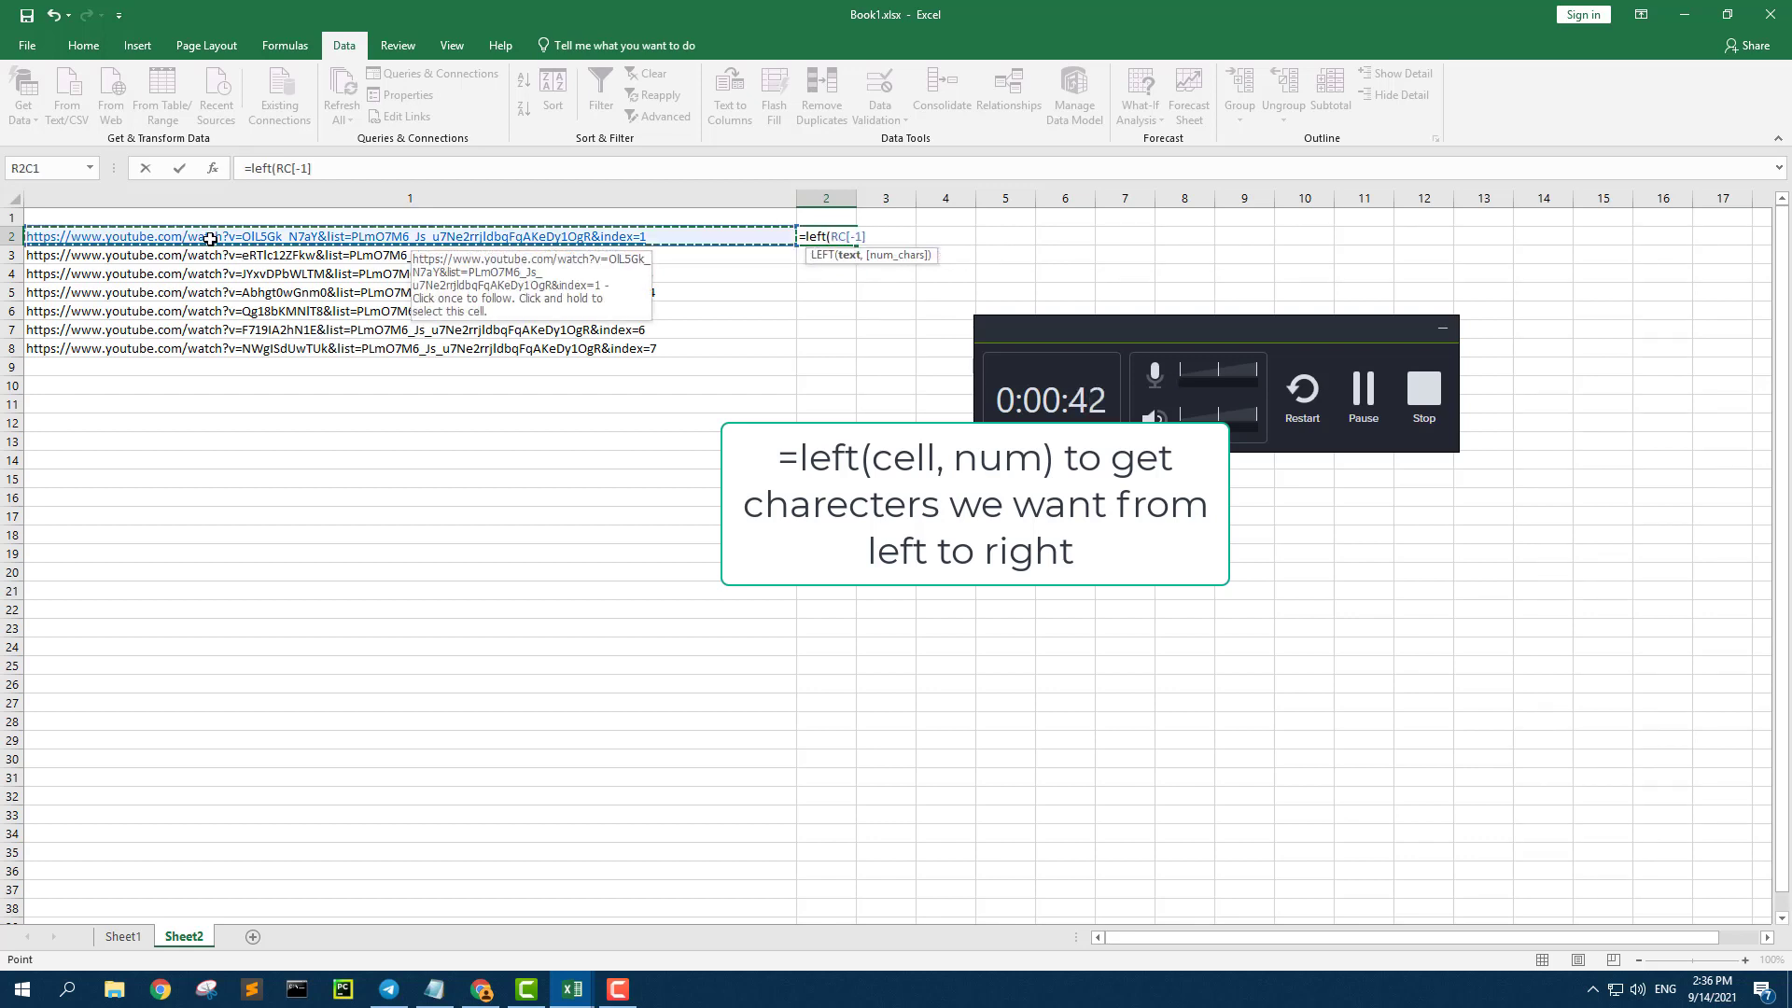
pyautogui.write(',43')
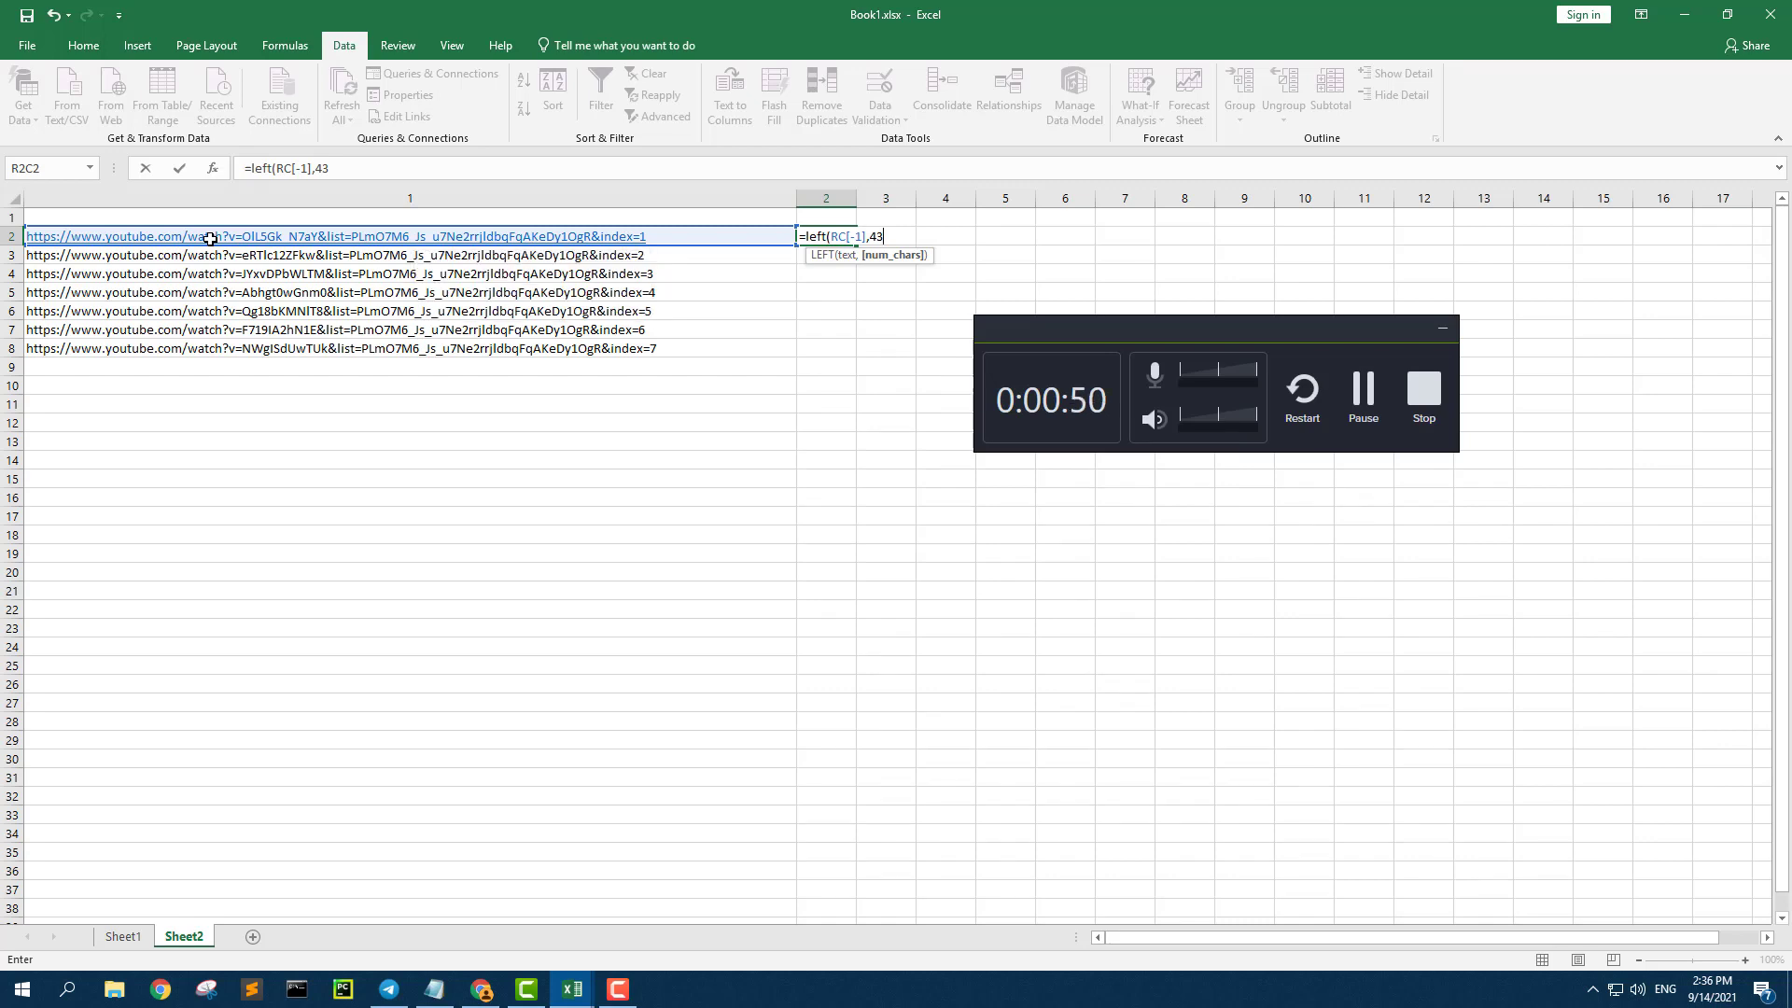
pyautogui.write(')')
pyautogui.press('Return')
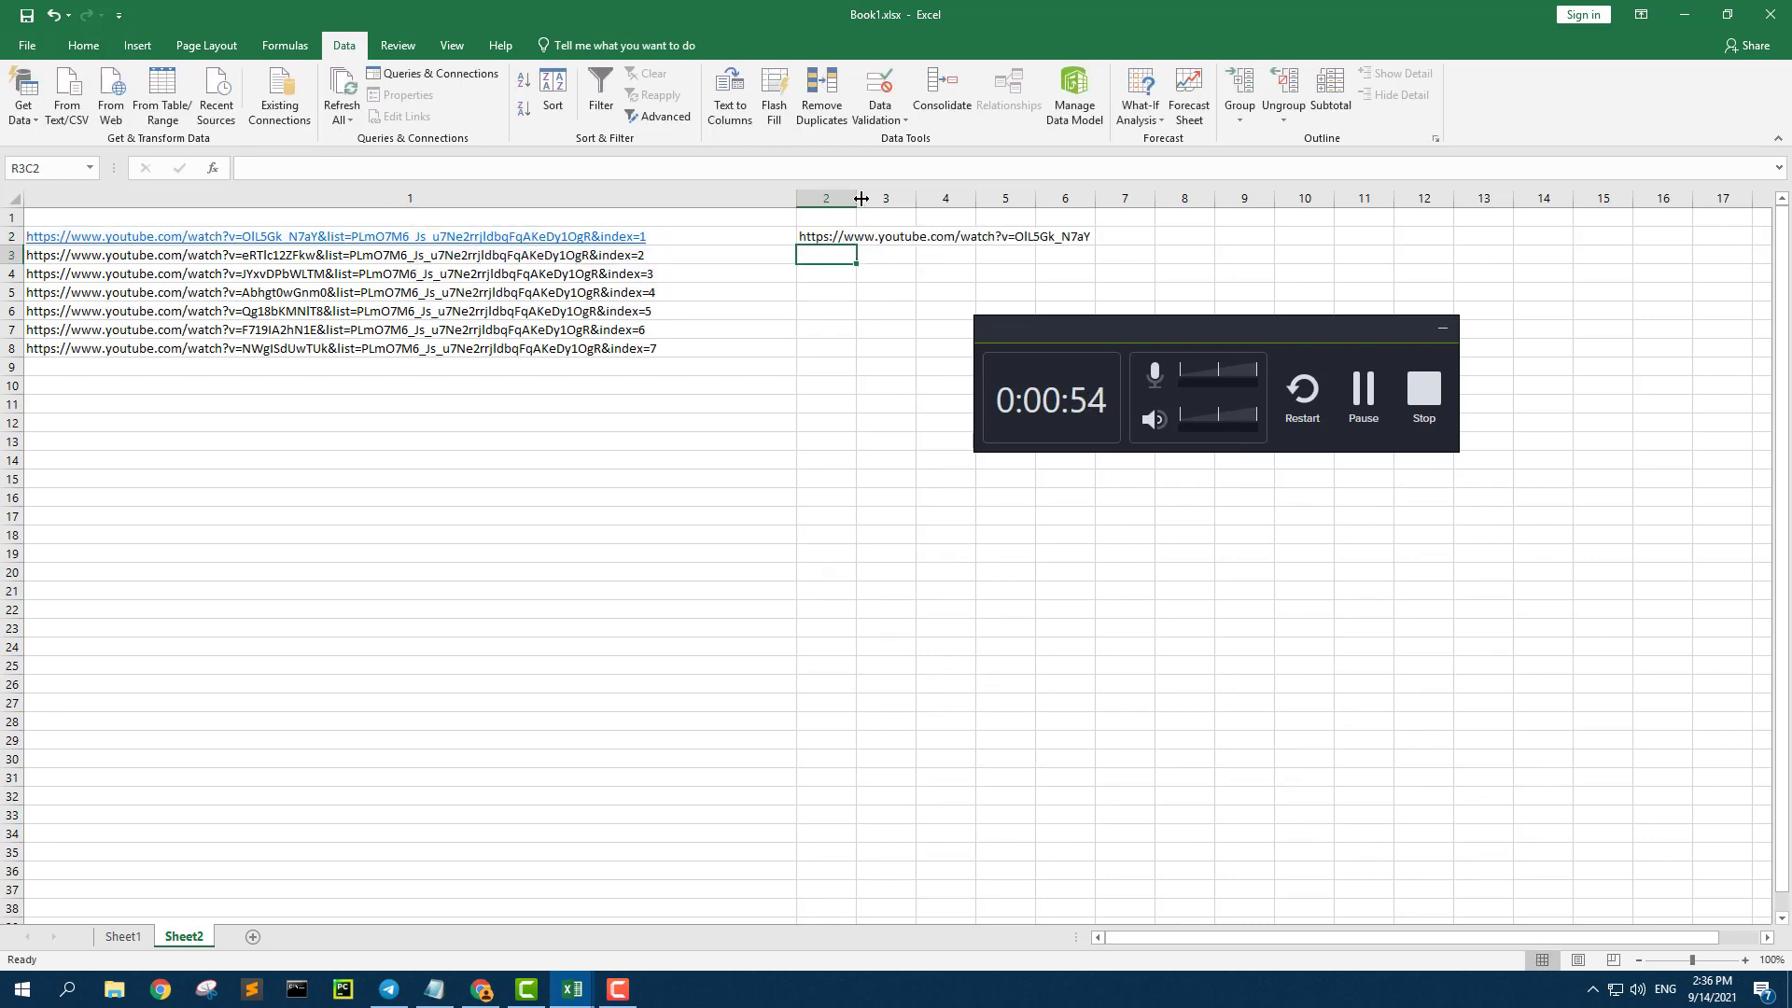
# Fill the LEFT formula from R2C2 down through row 8
pyautogui.moveTo(860, 198); pyautogui.dragTo(946, 198)
pyautogui.click(881, 237)
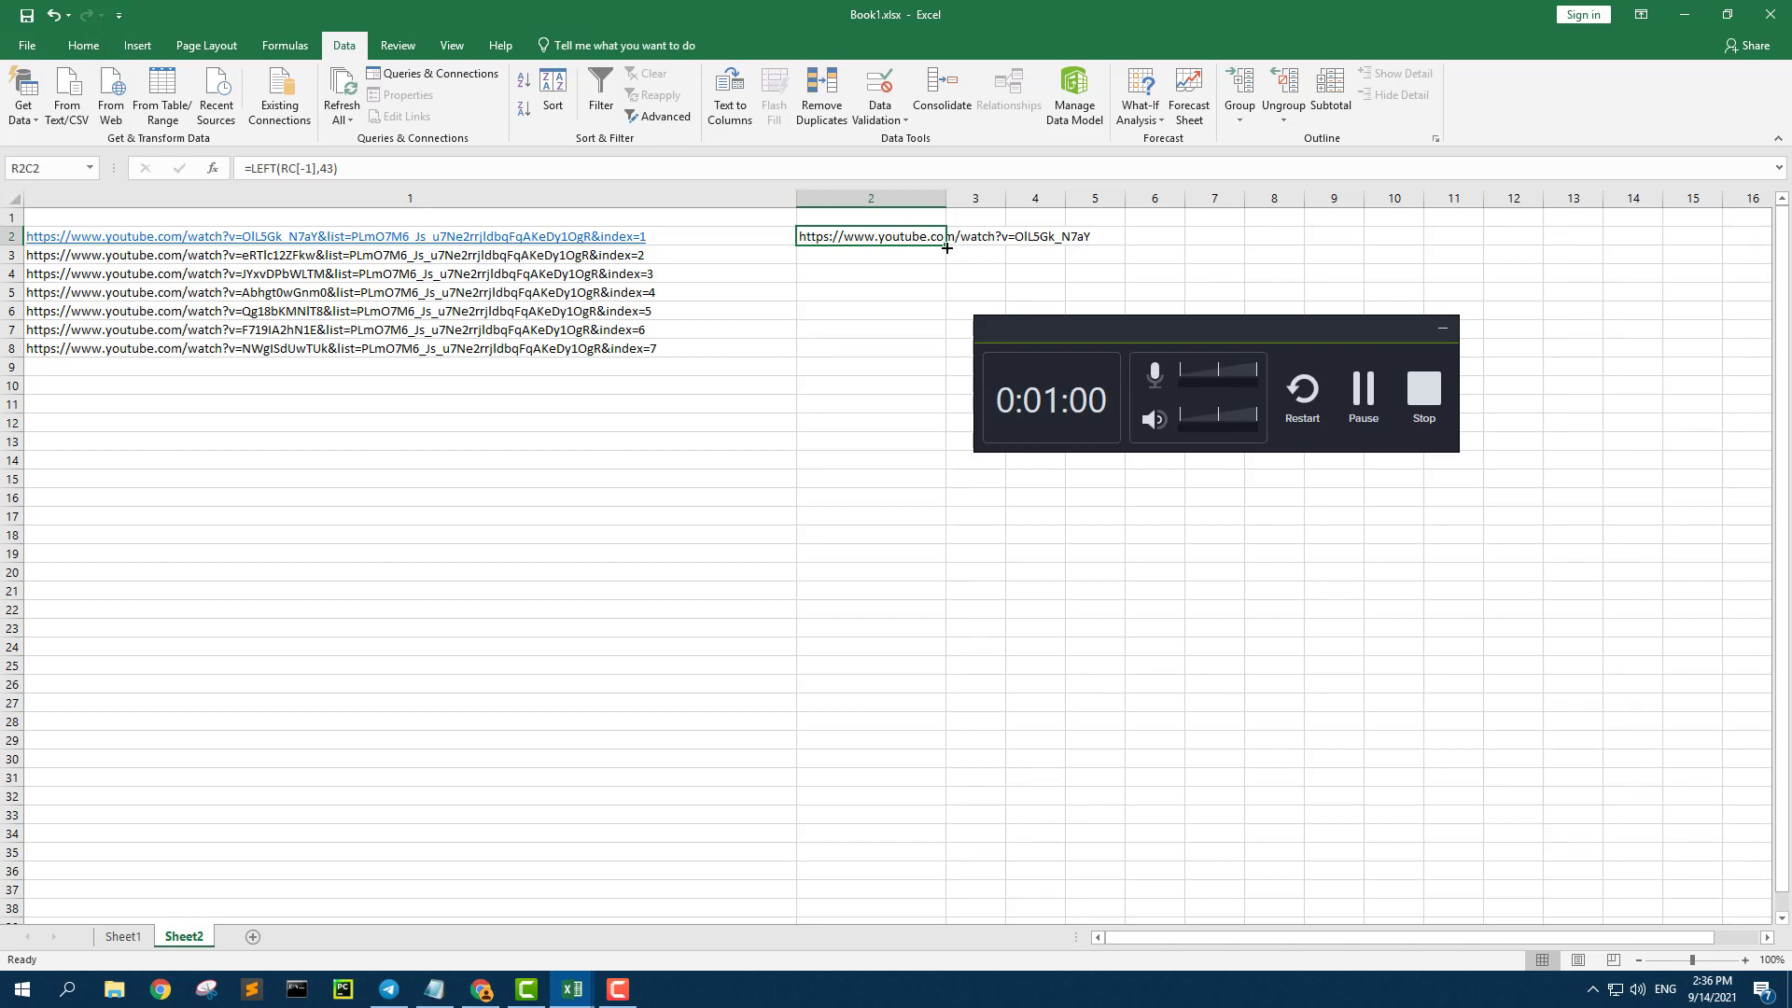
pyautogui.moveTo(947, 247); pyautogui.dragTo(944, 353)
pyautogui.click(935, 408)
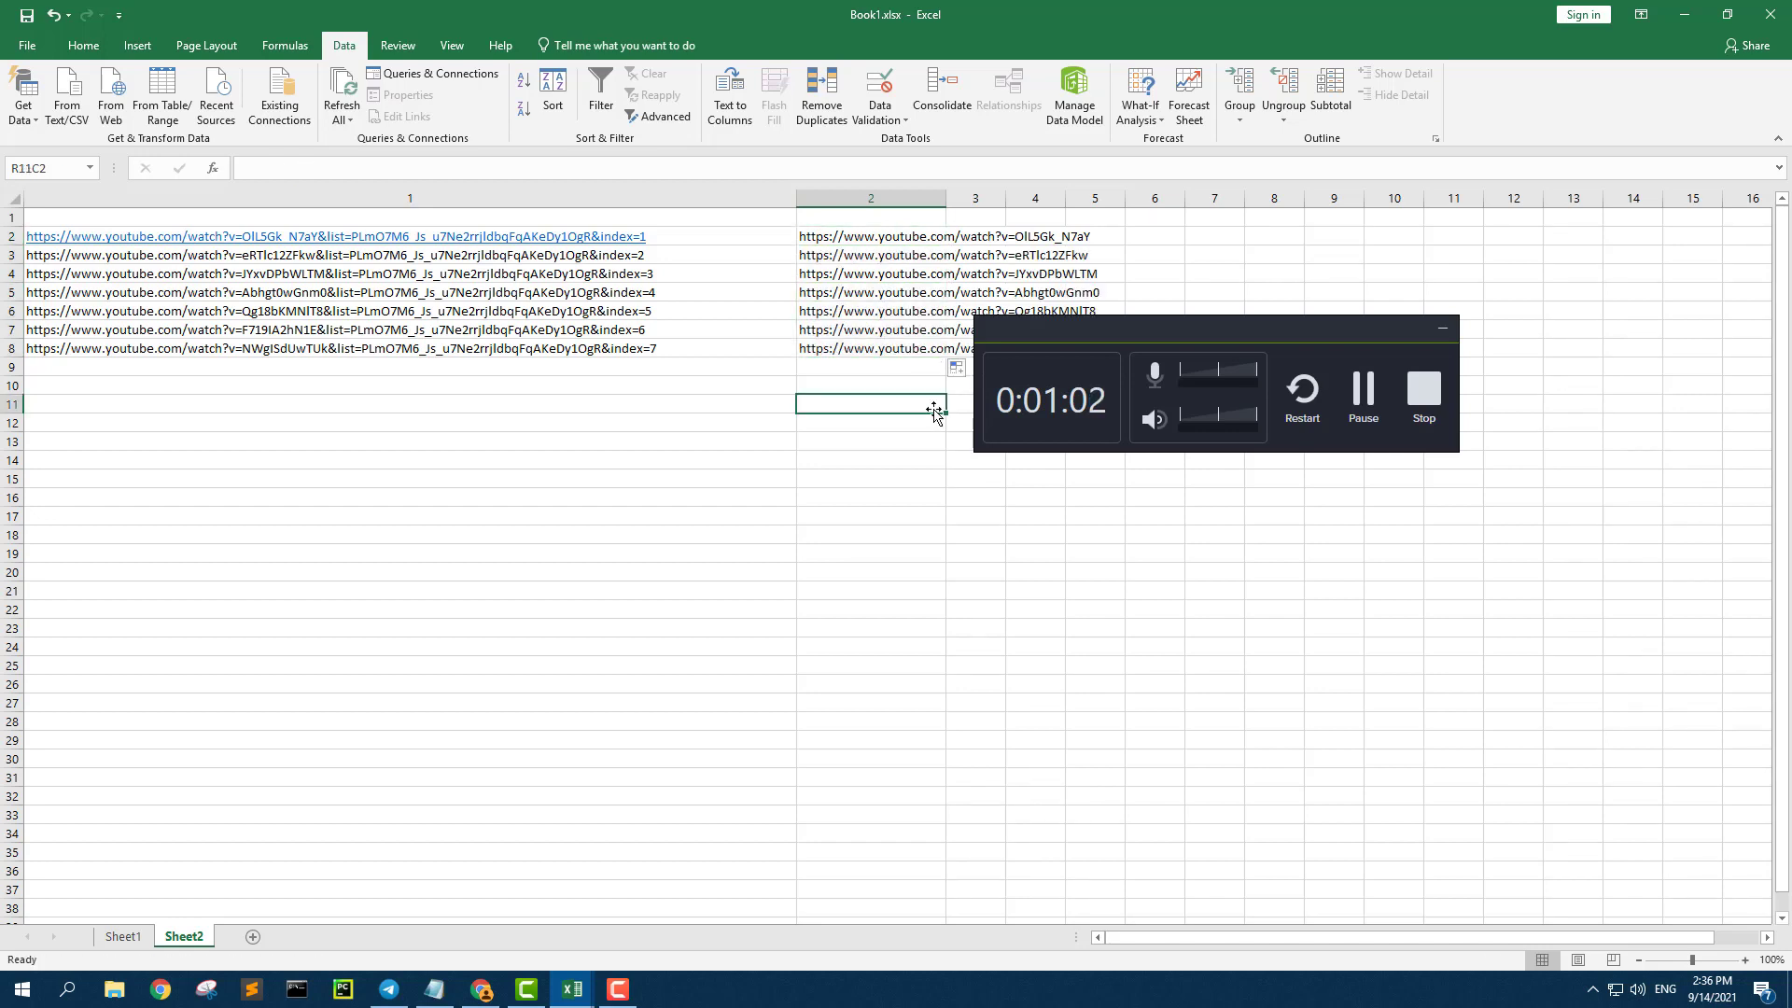
# Widen column 2 so all seven trimmed watch links show in full
pyautogui.moveTo(1324, 330); pyautogui.dragTo(1593, 372)
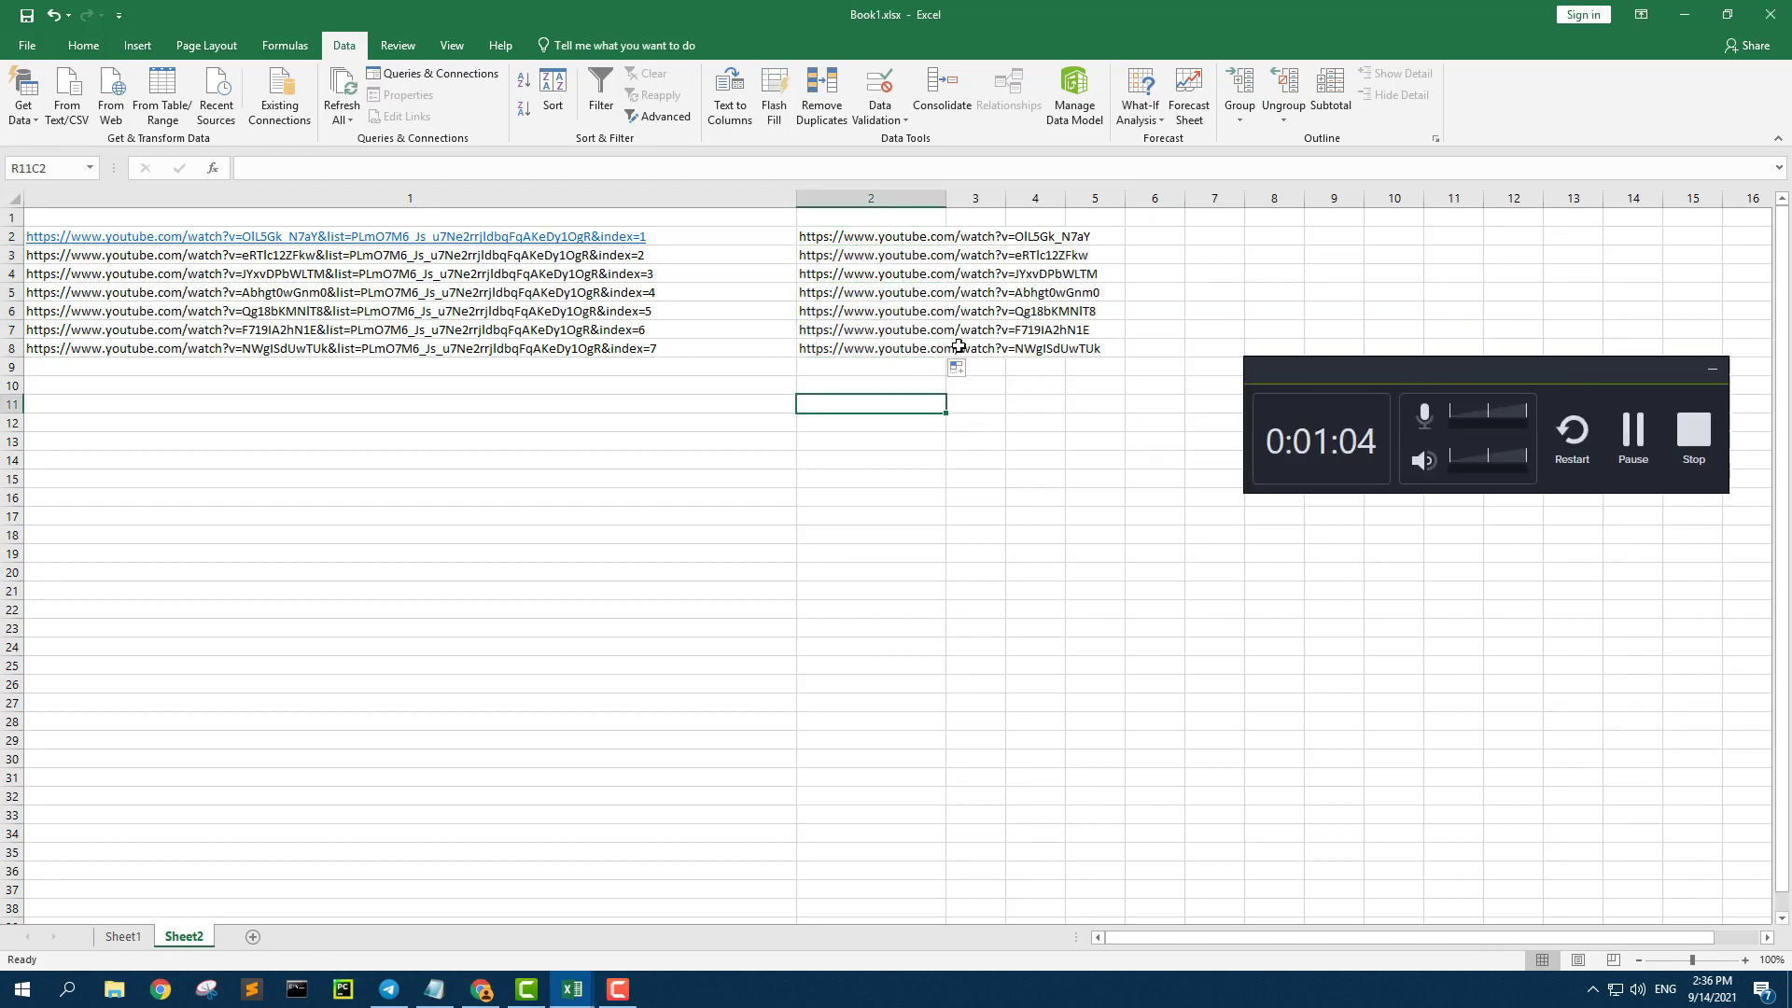
pyautogui.moveTo(946, 198); pyautogui.dragTo(1166, 204)
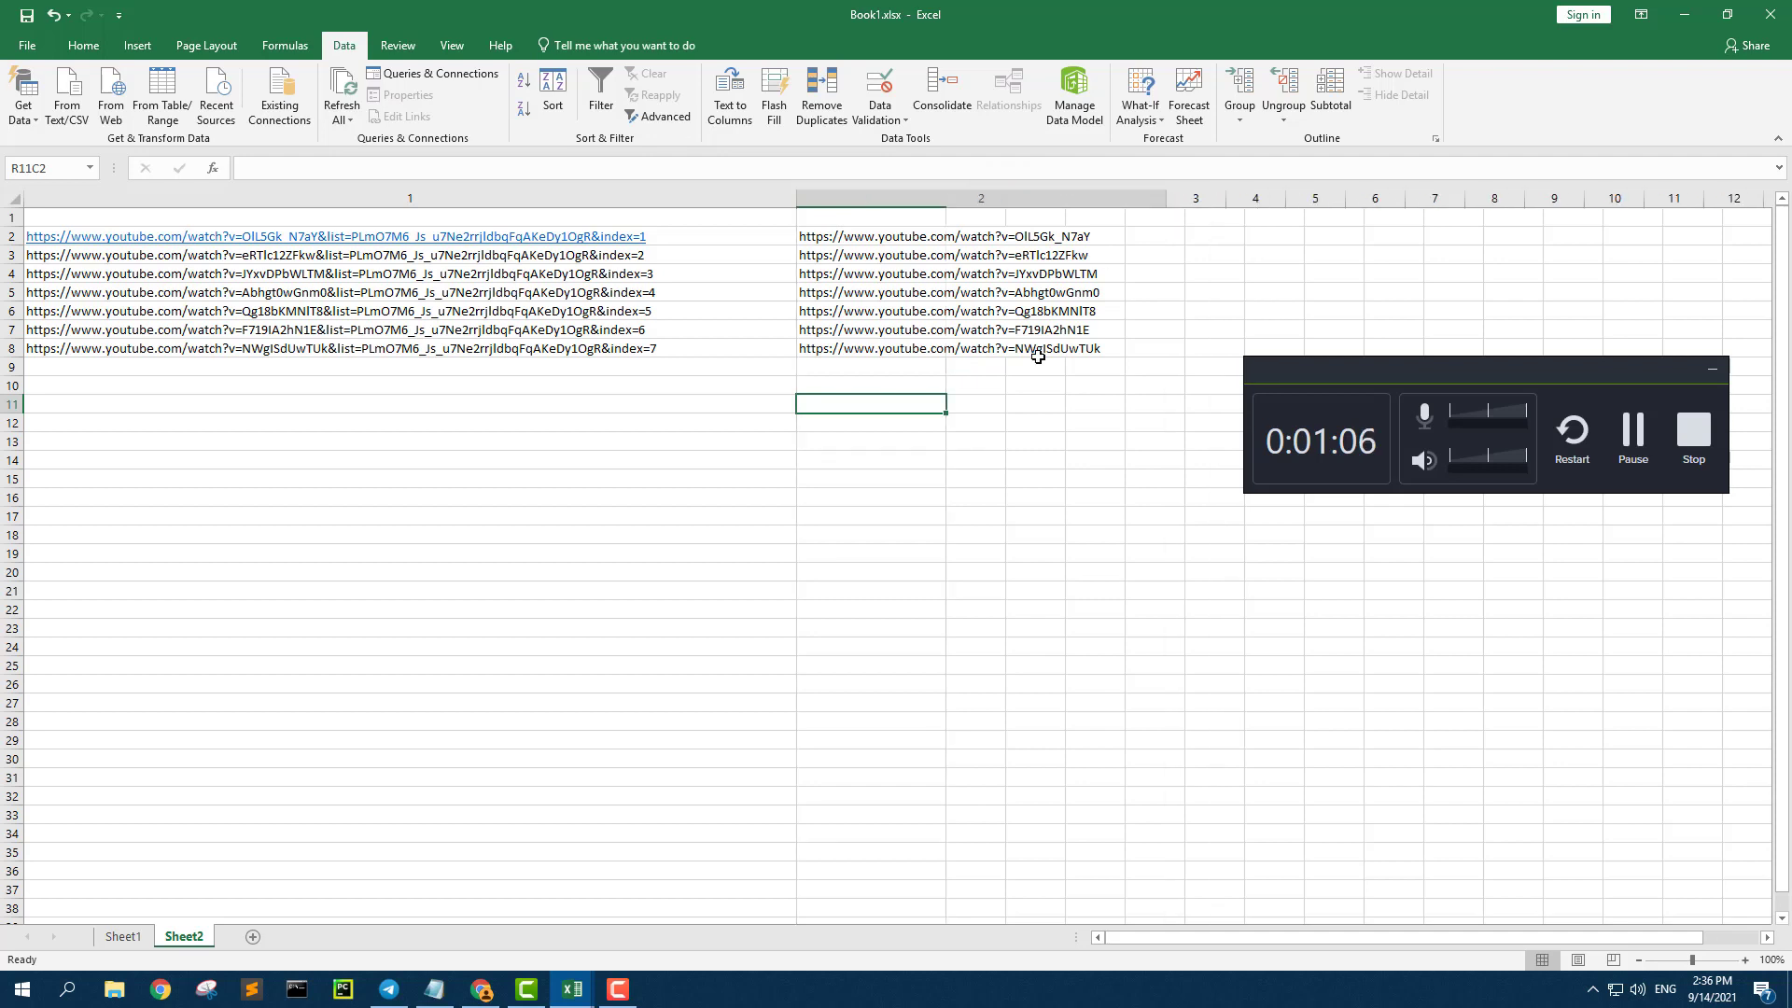
pyautogui.click(975, 386)
pyautogui.moveTo(910, 224); pyautogui.dragTo(915, 367)
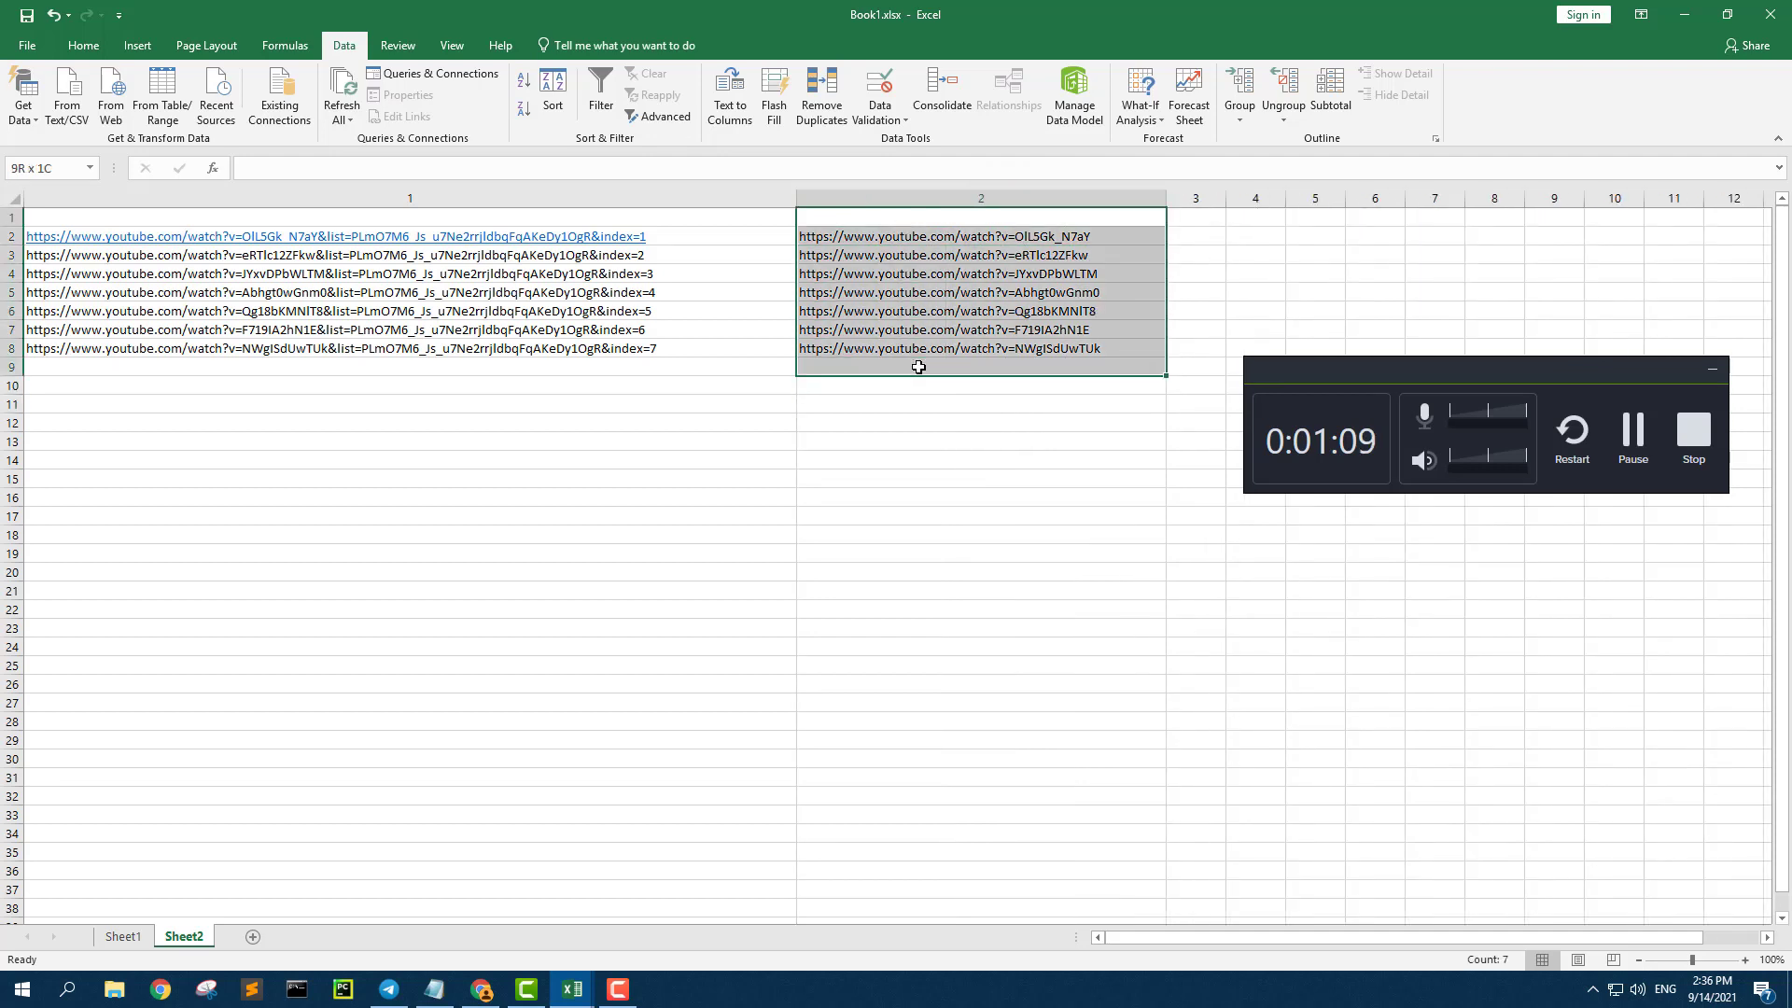
pyautogui.click(960, 427)
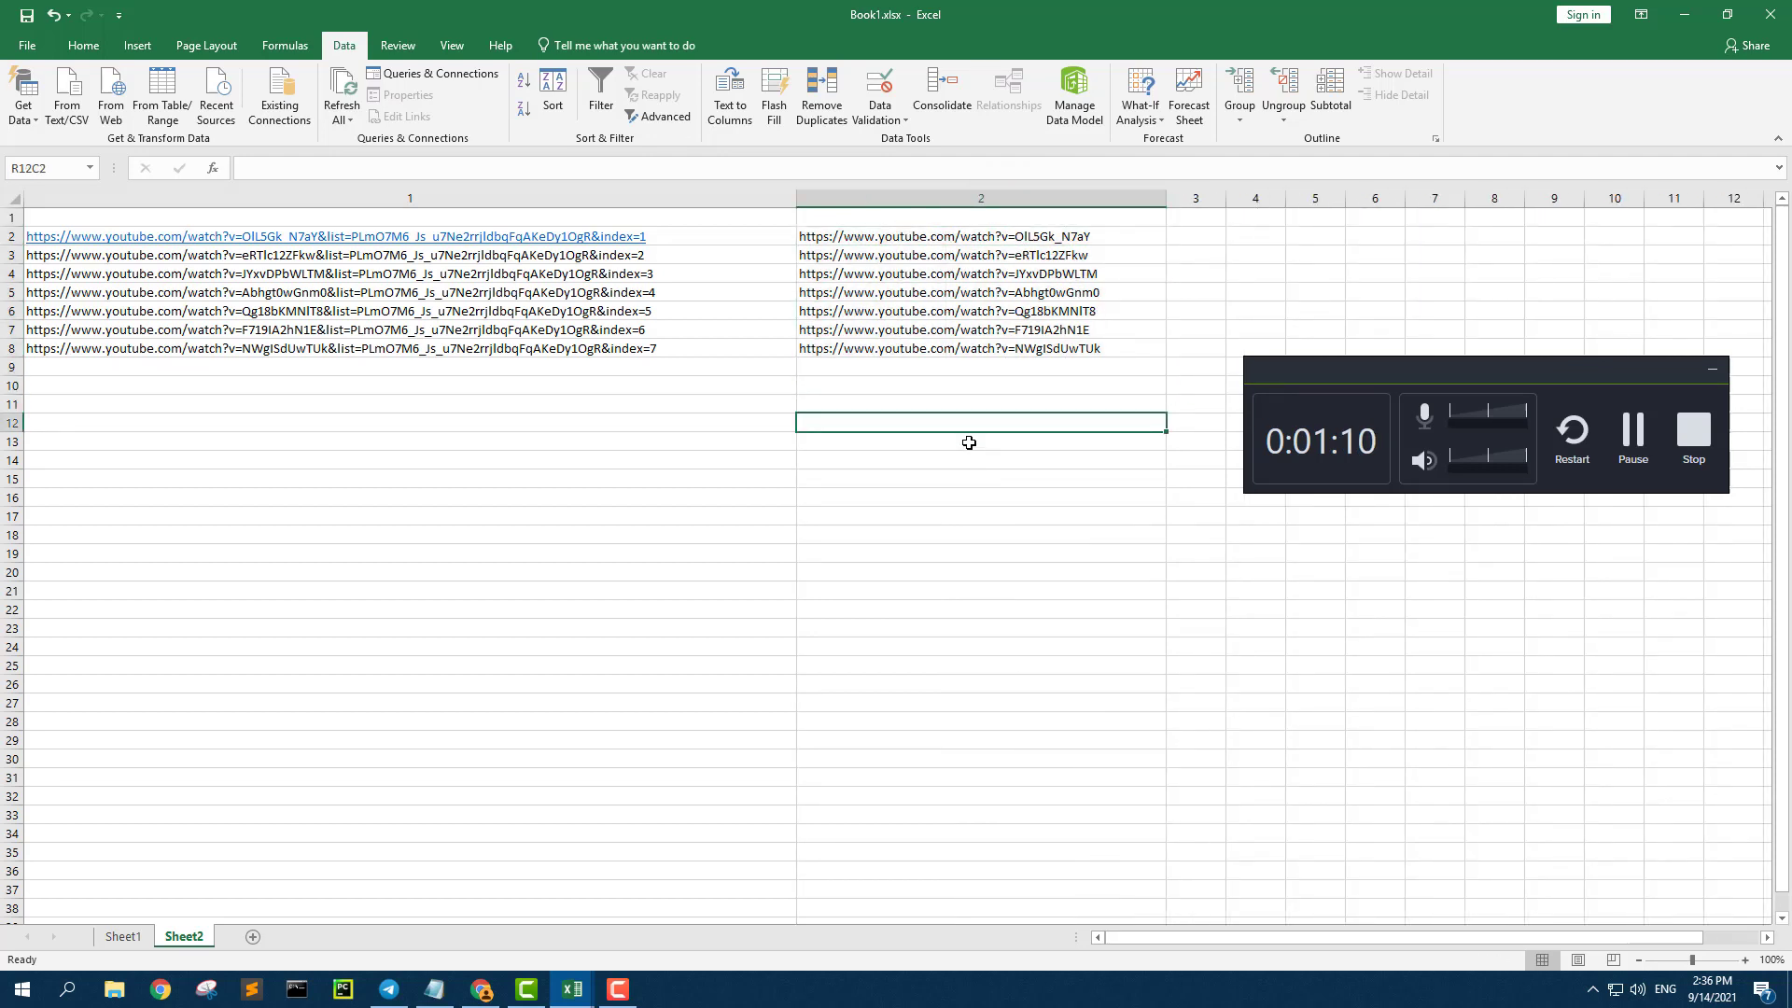